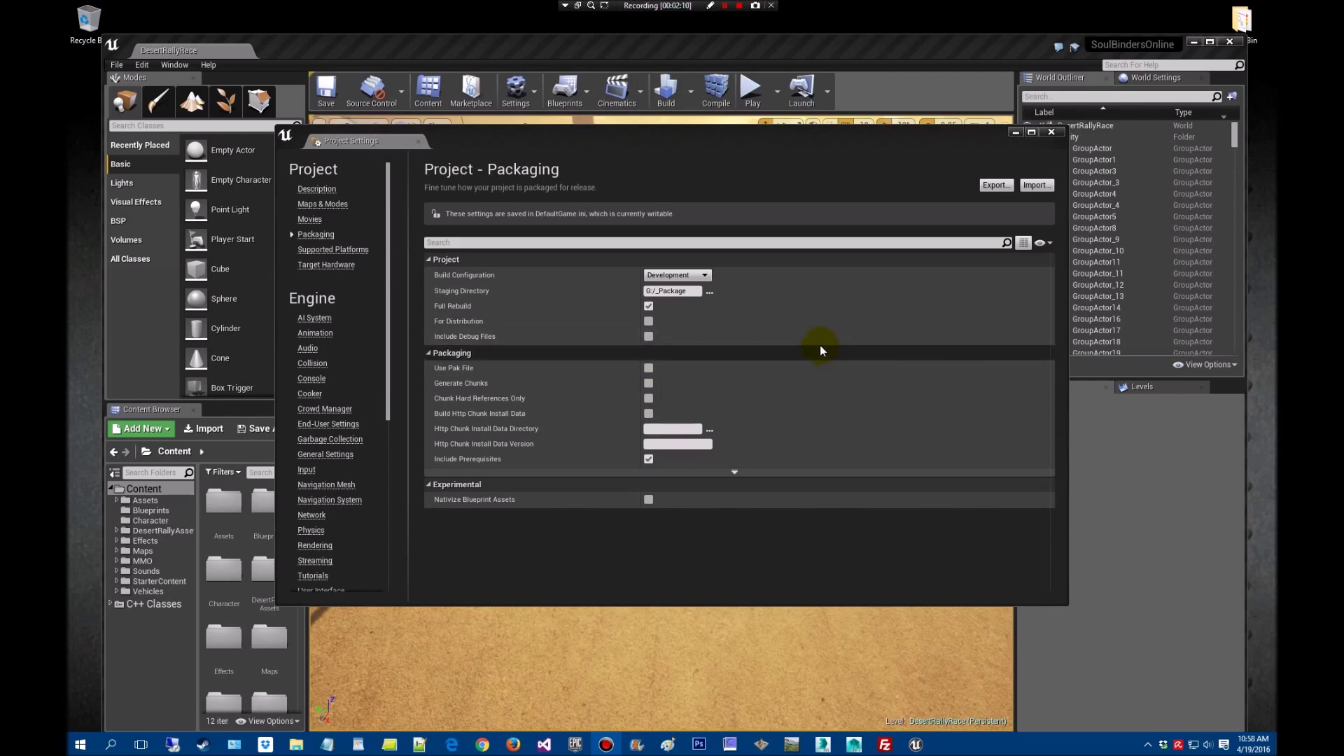
Package the project for Windows (64-bit) into _Package and confirm BUILD SUCCESSFUL in the output log
left_click(1052, 133)
left_click(116, 64)
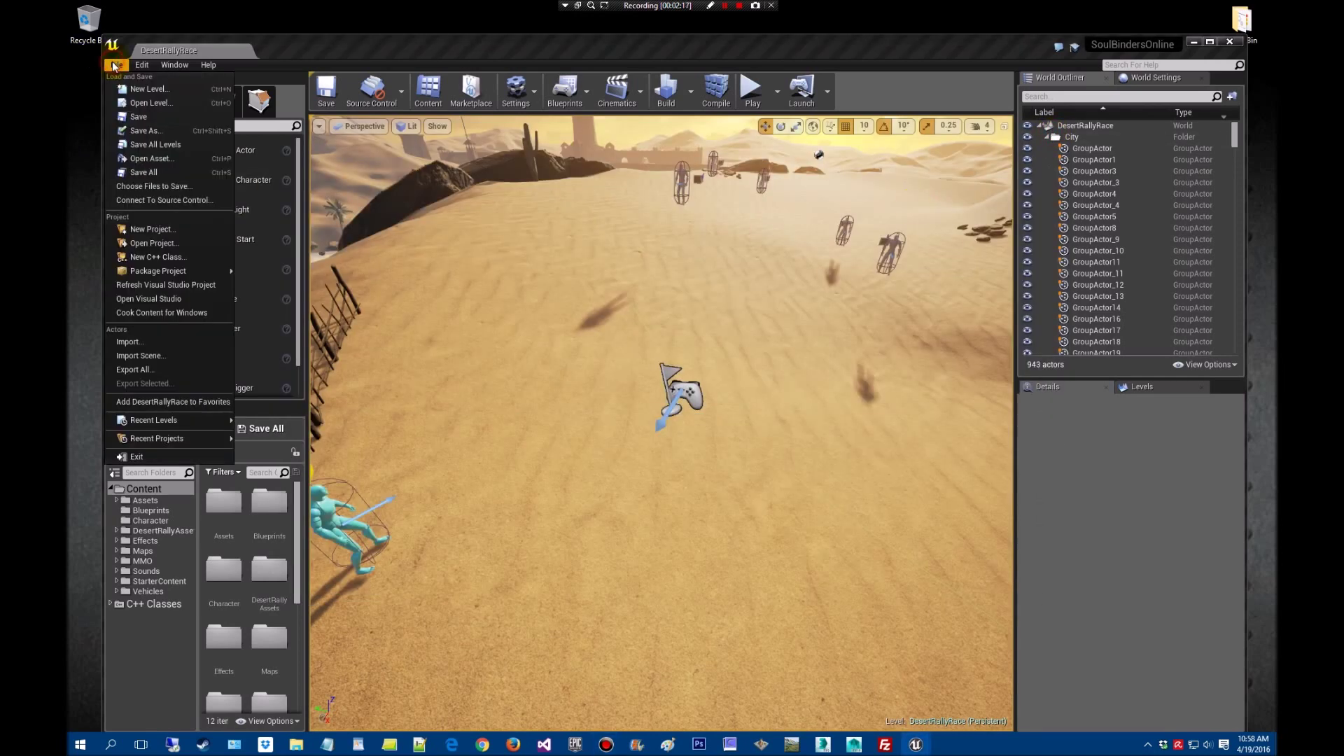
mouse_move(200, 273)
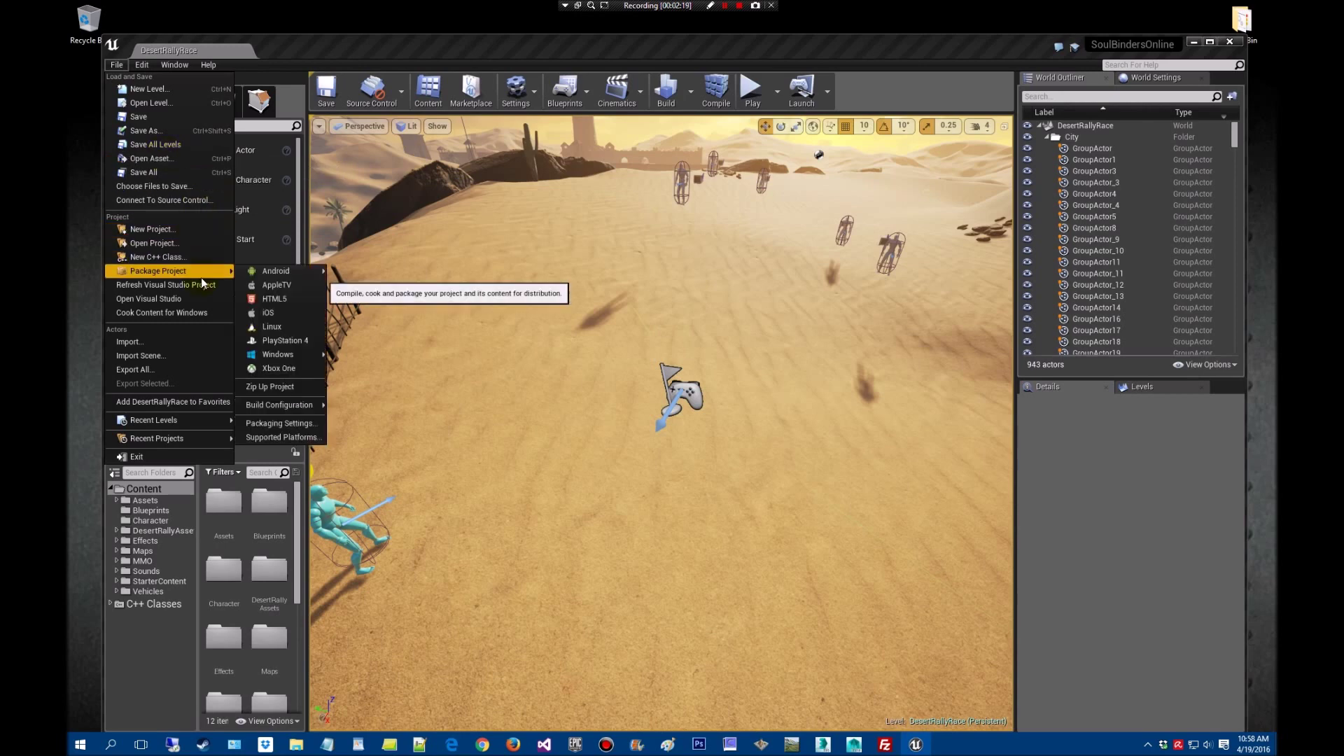
mouse_move(294, 355)
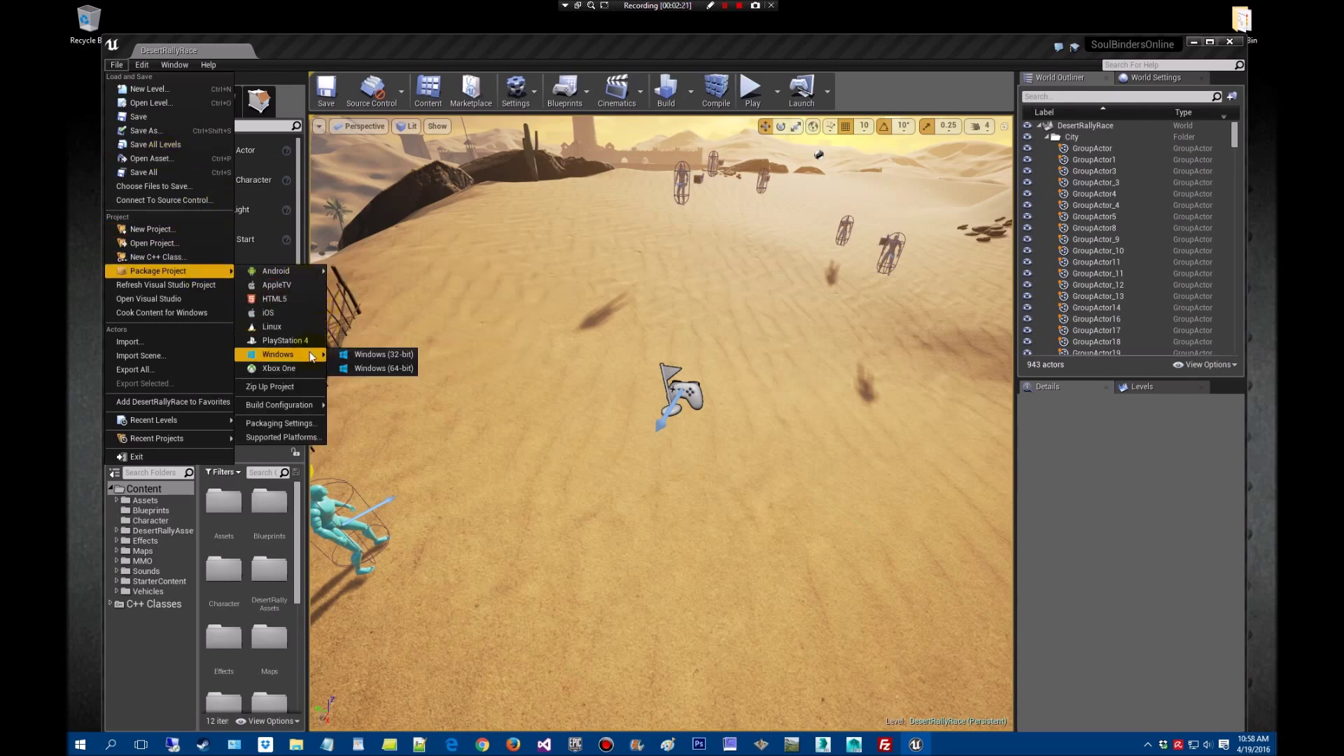
left_click(392, 367)
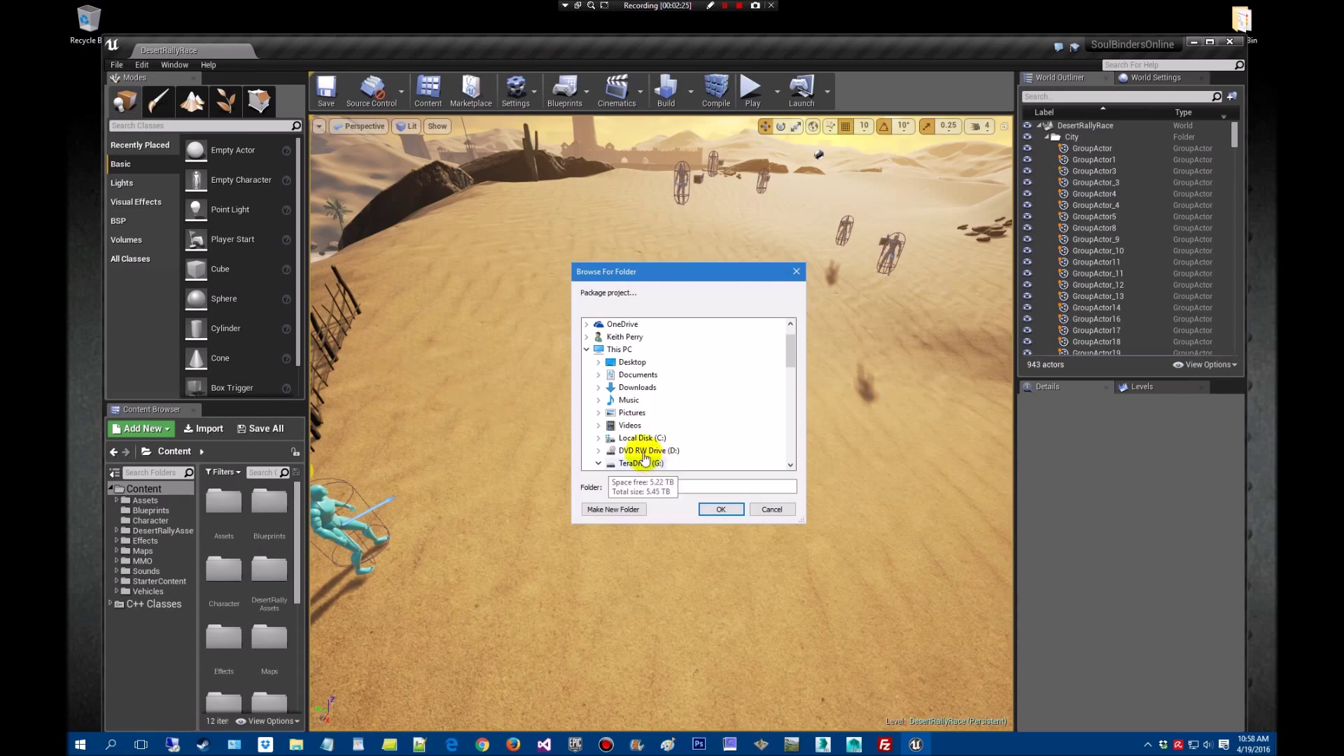
left_click(721, 510)
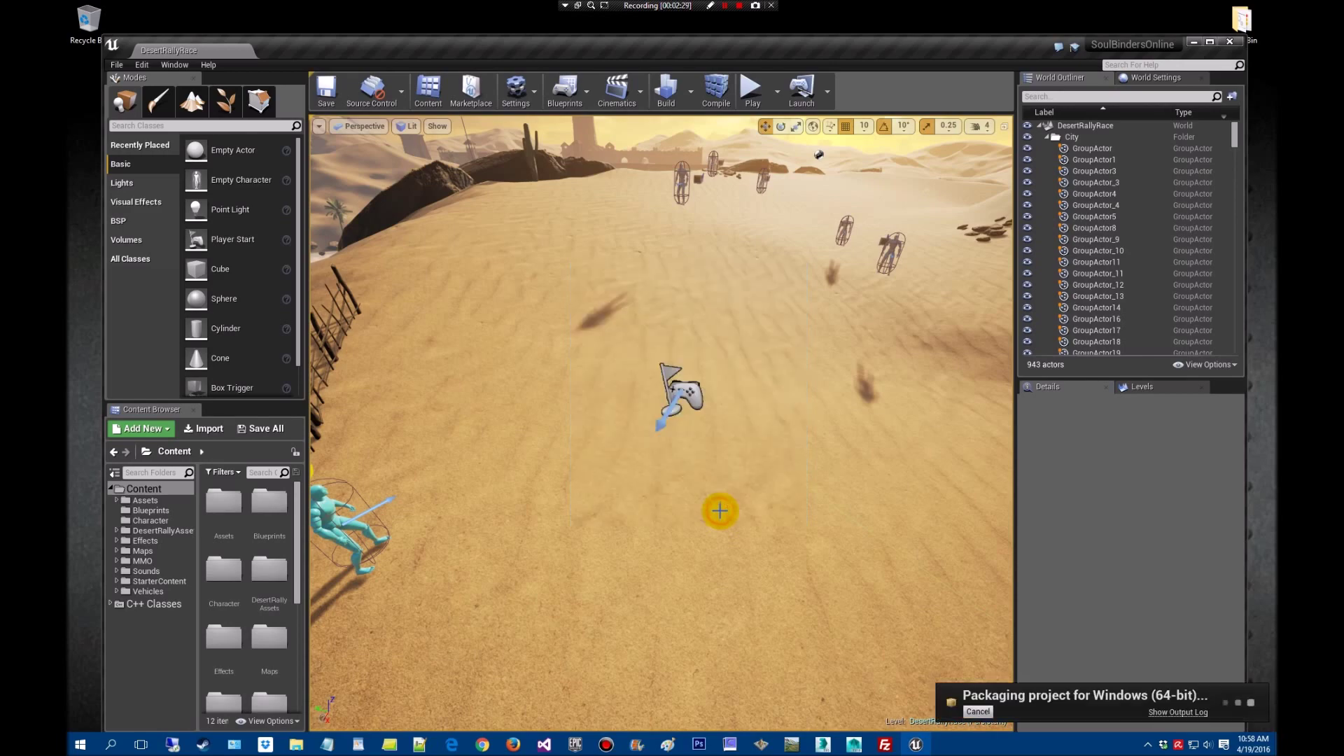
left_click(1178, 713)
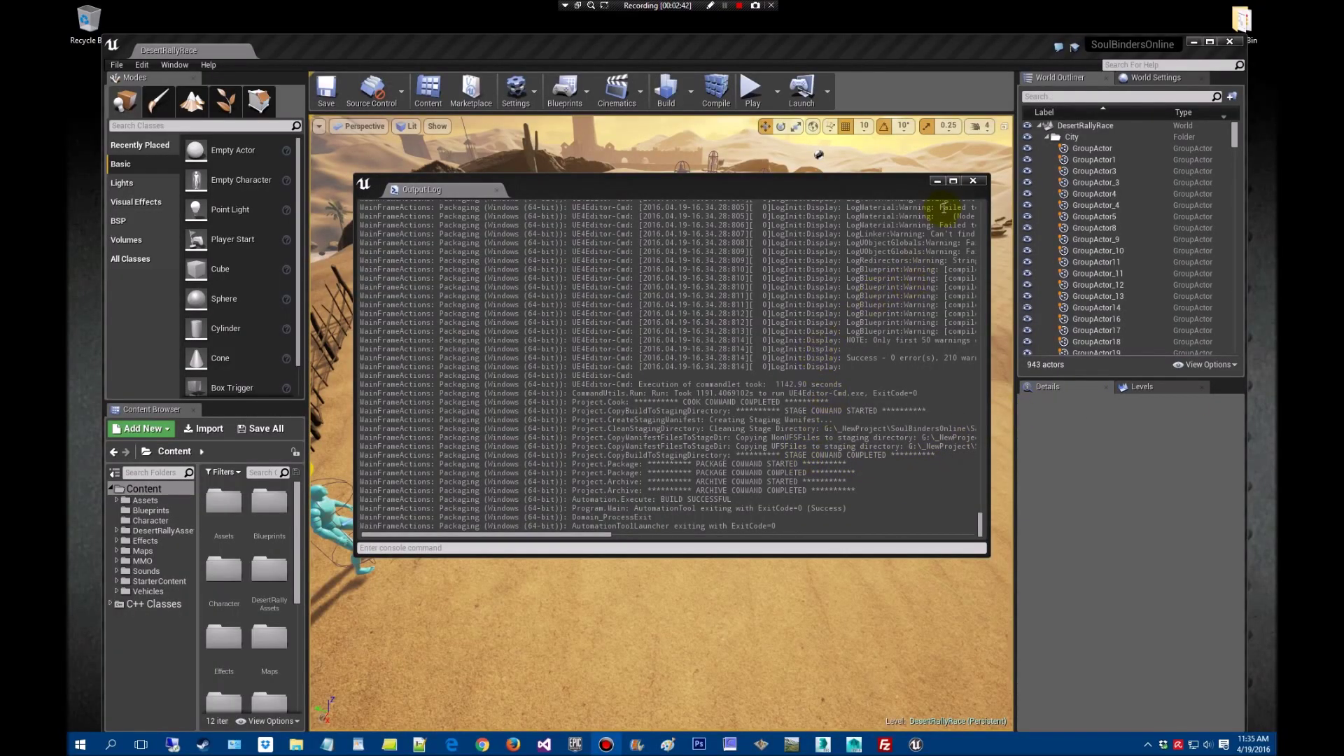
left_click(973, 183)
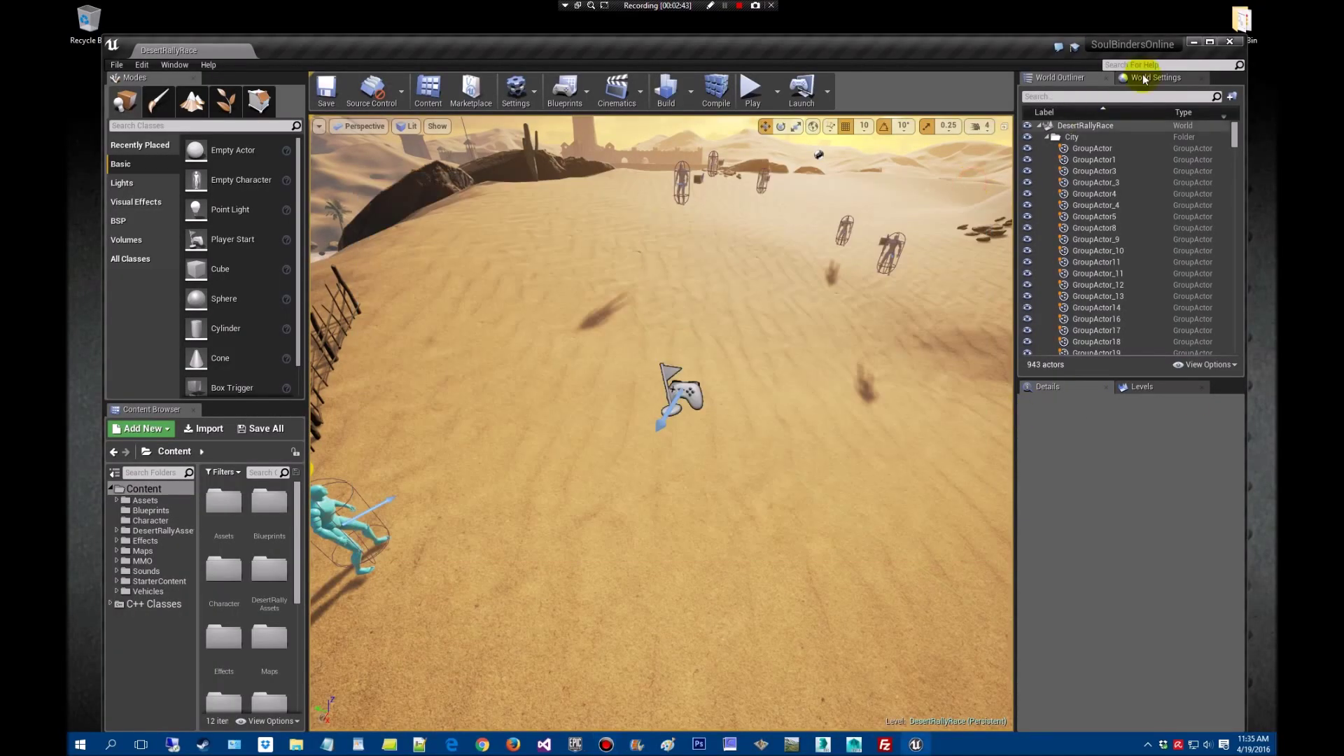
Open _Package's WindowsNoEditor folder and place the SoulBindersOnline project window beside it
left_click(1198, 45)
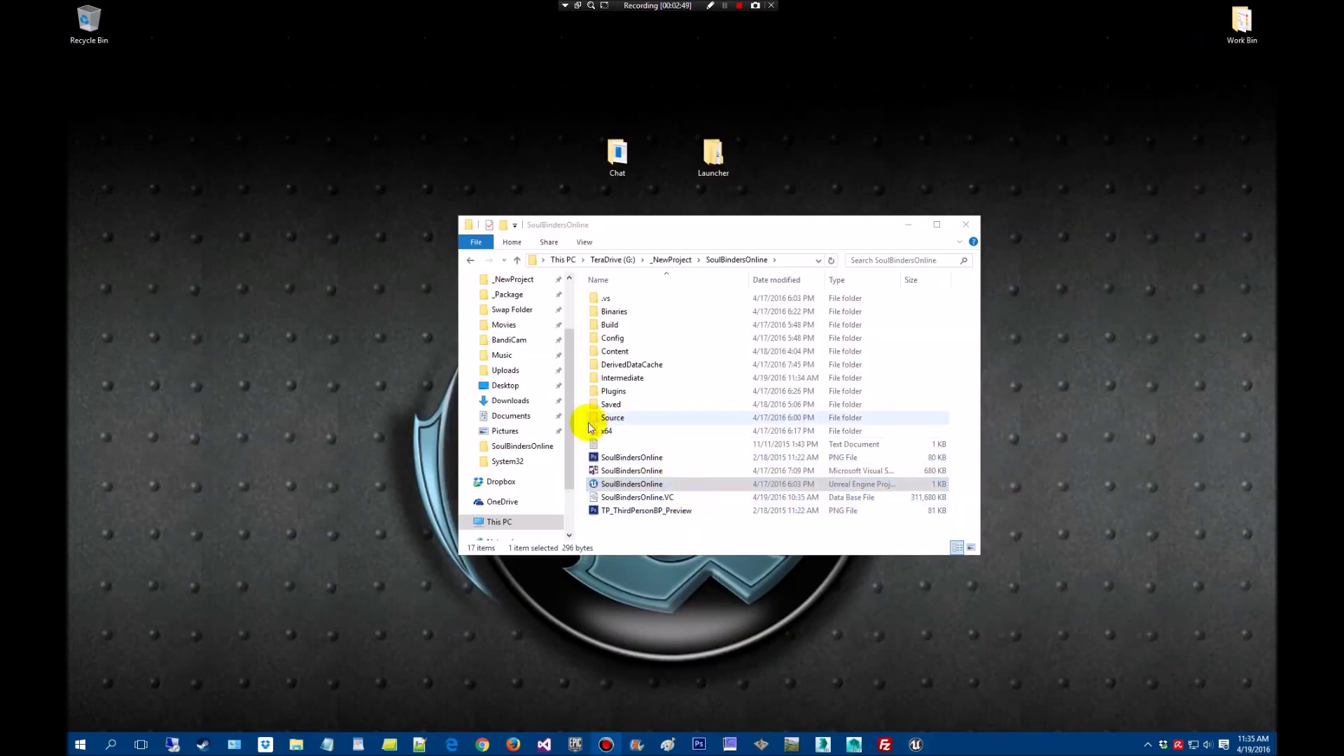
left_click(299, 749)
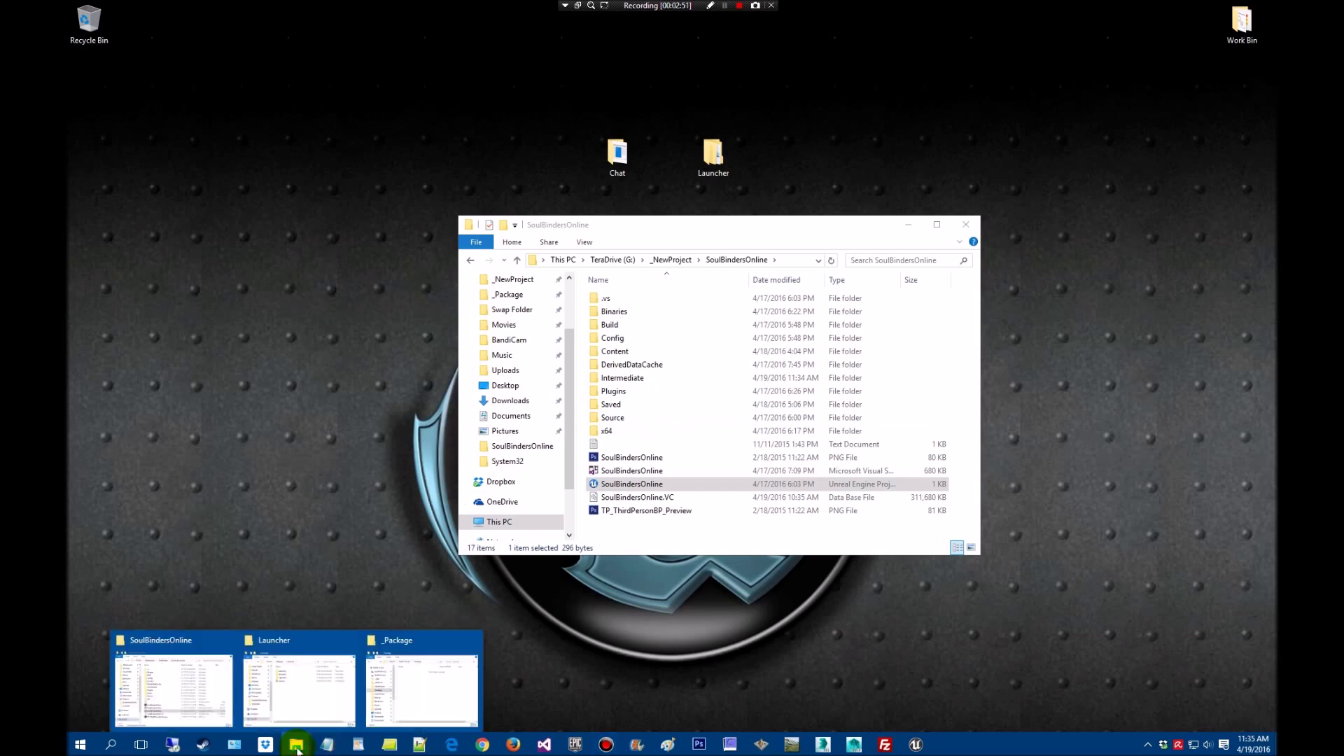
left_click(420, 706)
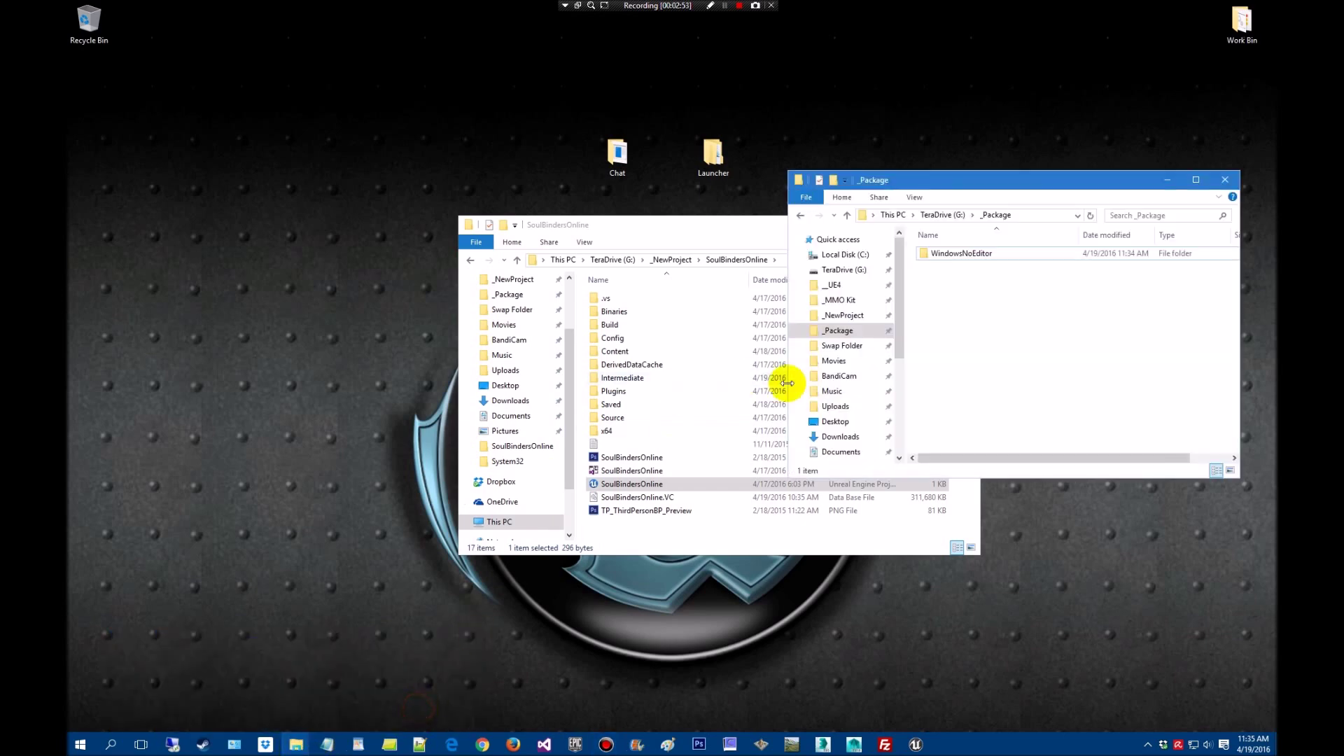
left_click_drag(971, 187, 817, 197)
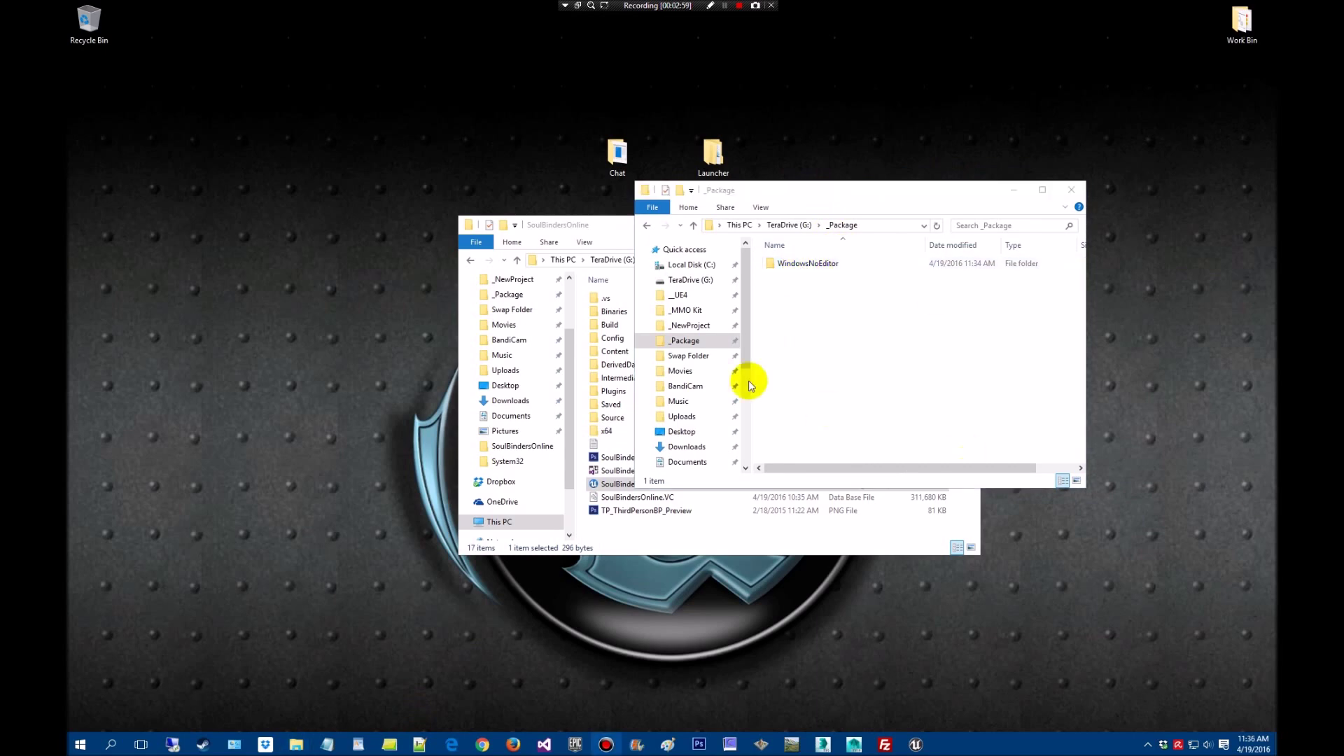
double_click(830, 264)
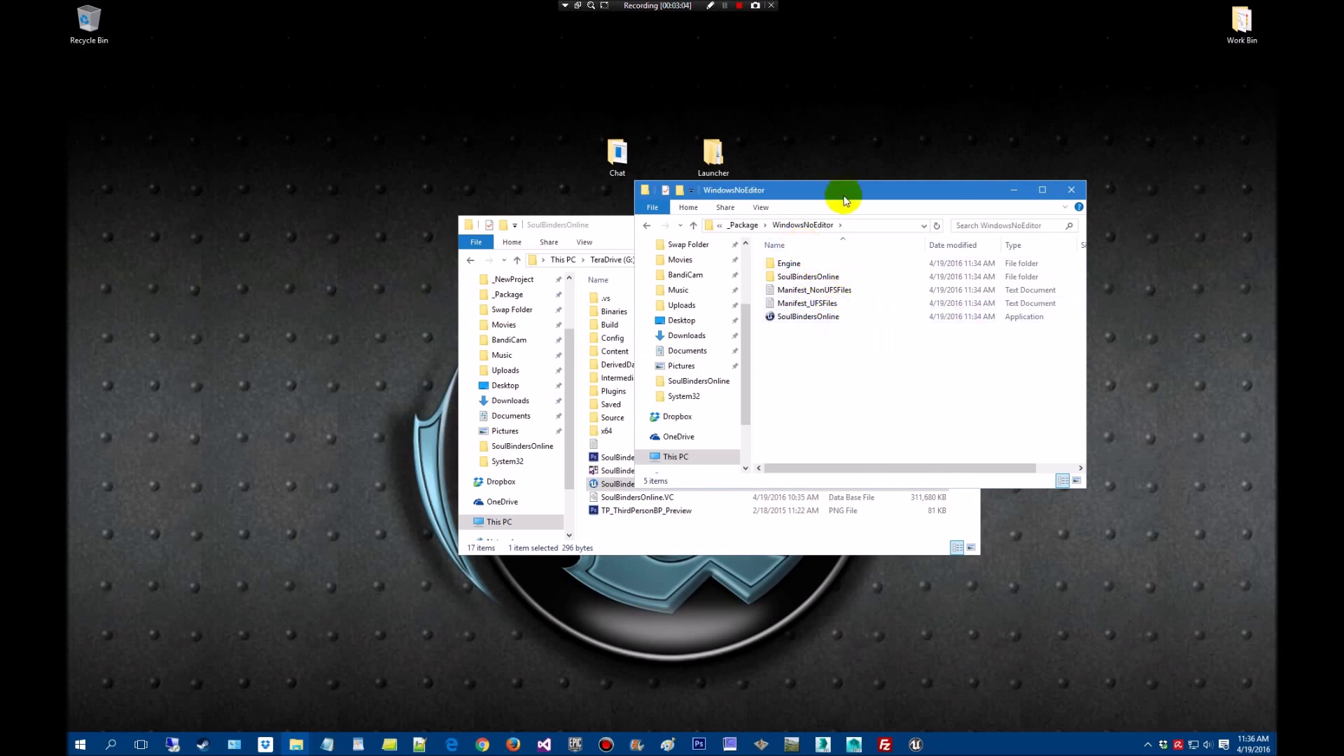
left_click_drag(616, 231, 346, 189)
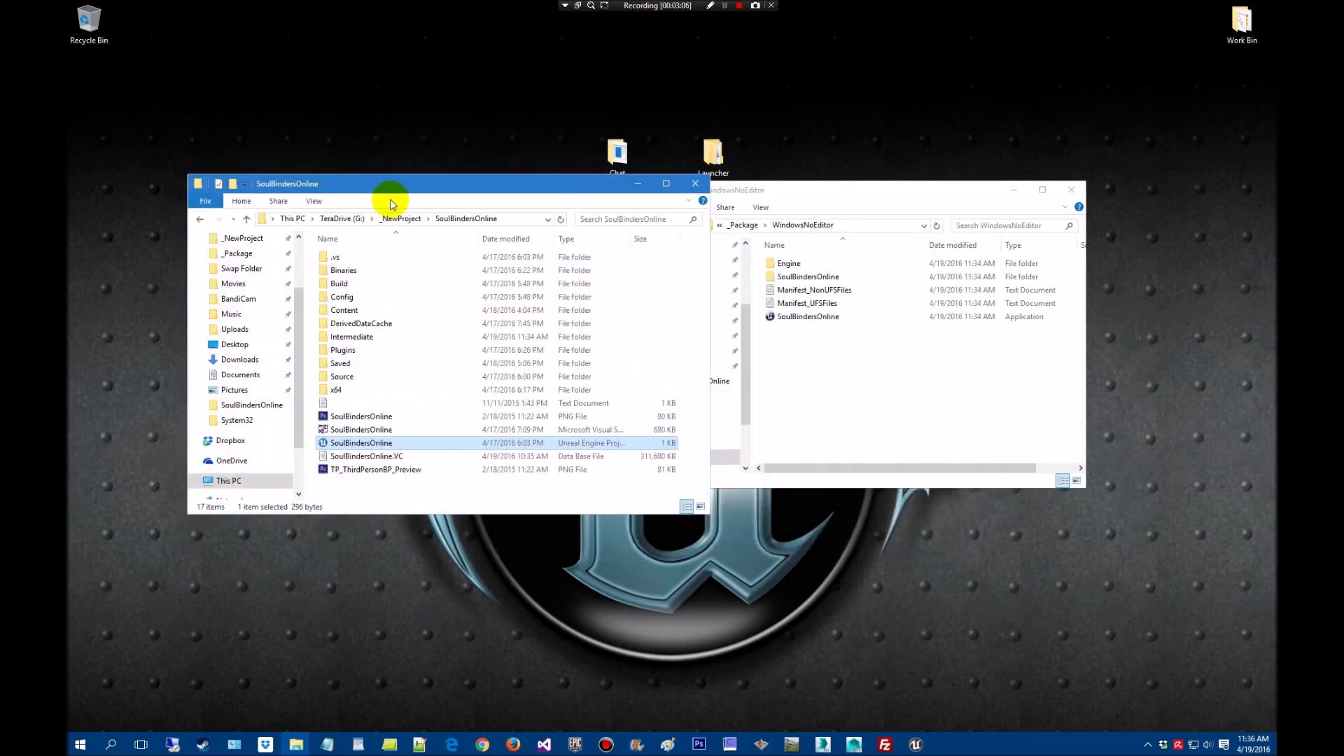
left_click_drag(706, 517, 618, 504)
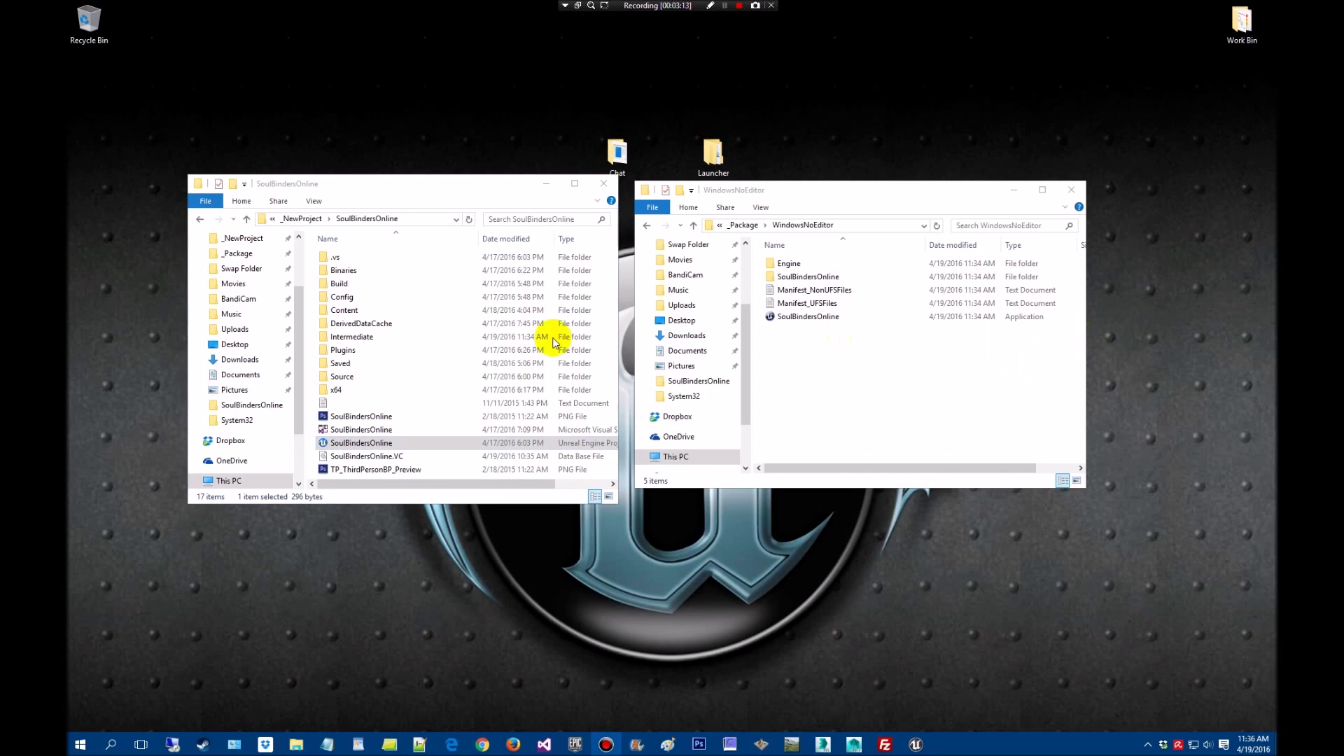
Copy SoulBindersOnlineServer from the project's Binaries/Win64 folder
double_click(357, 272)
double_click(359, 259)
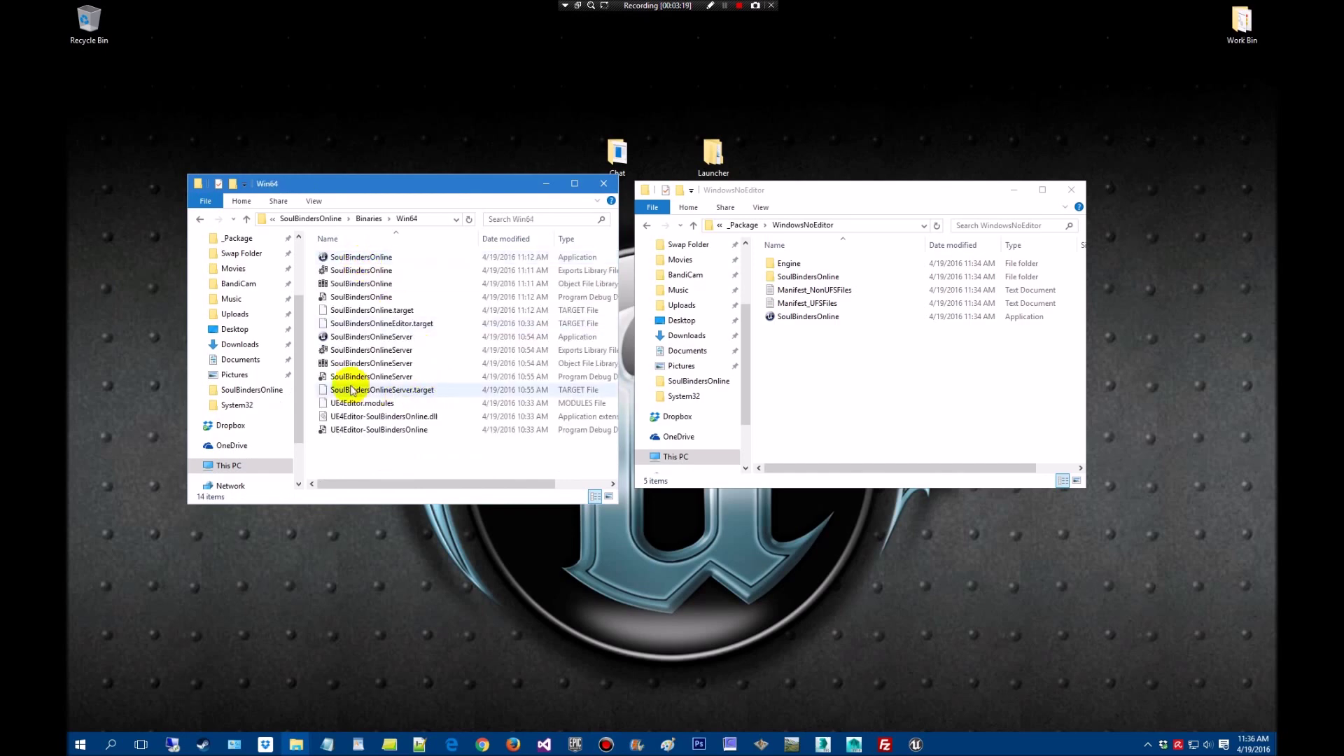
left_click(385, 338)
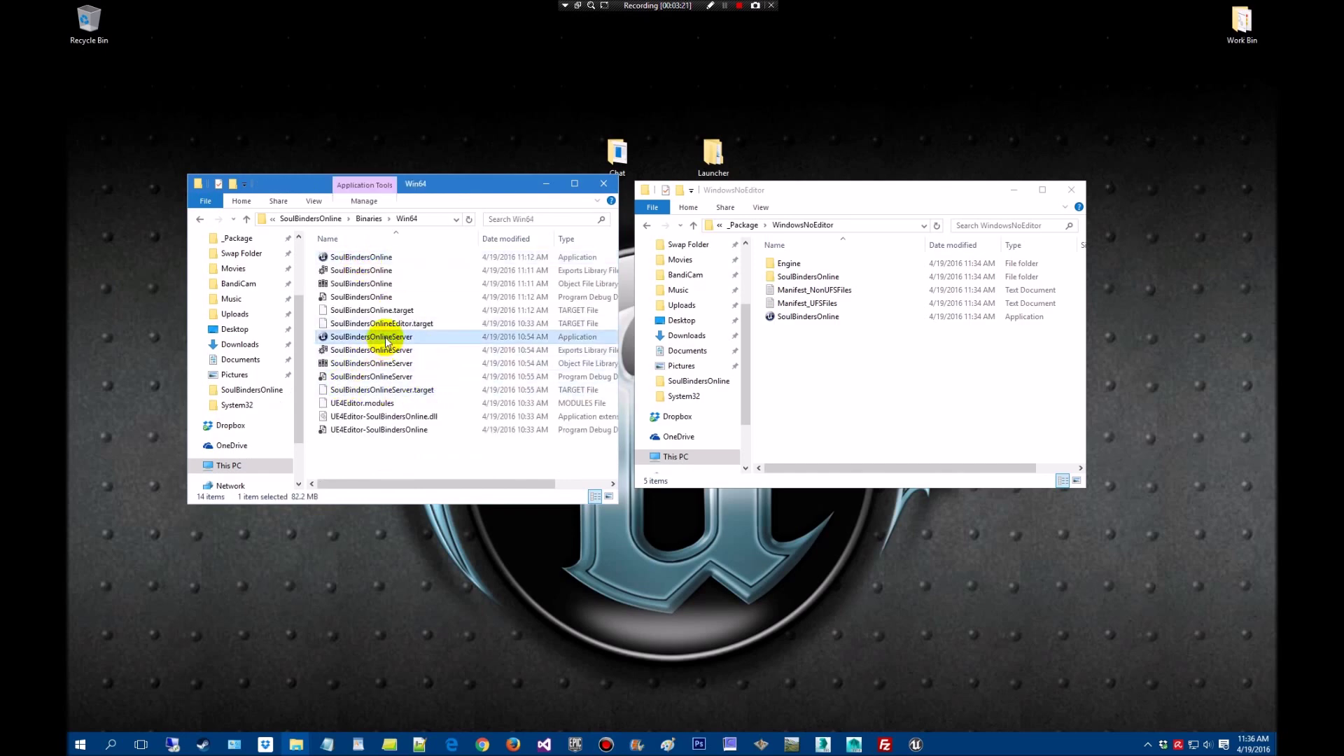
right_click(386, 340)
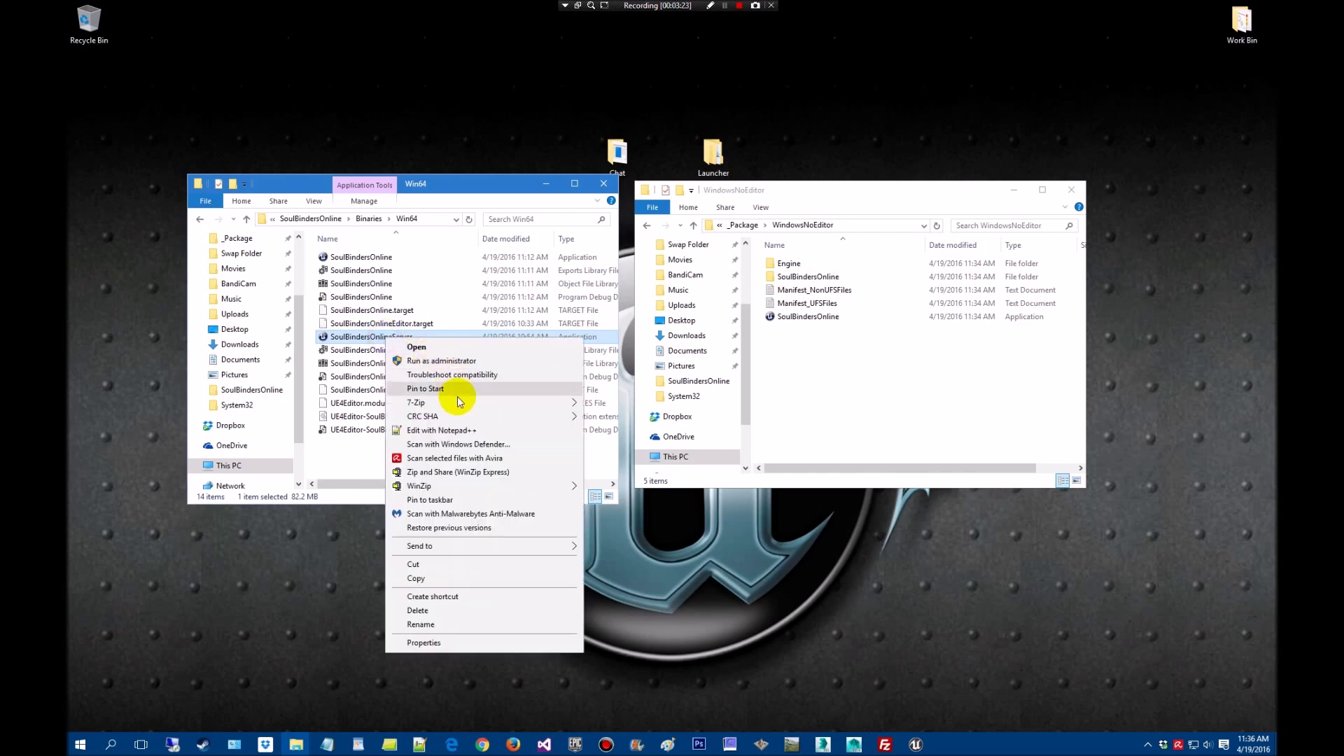
left_click(458, 579)
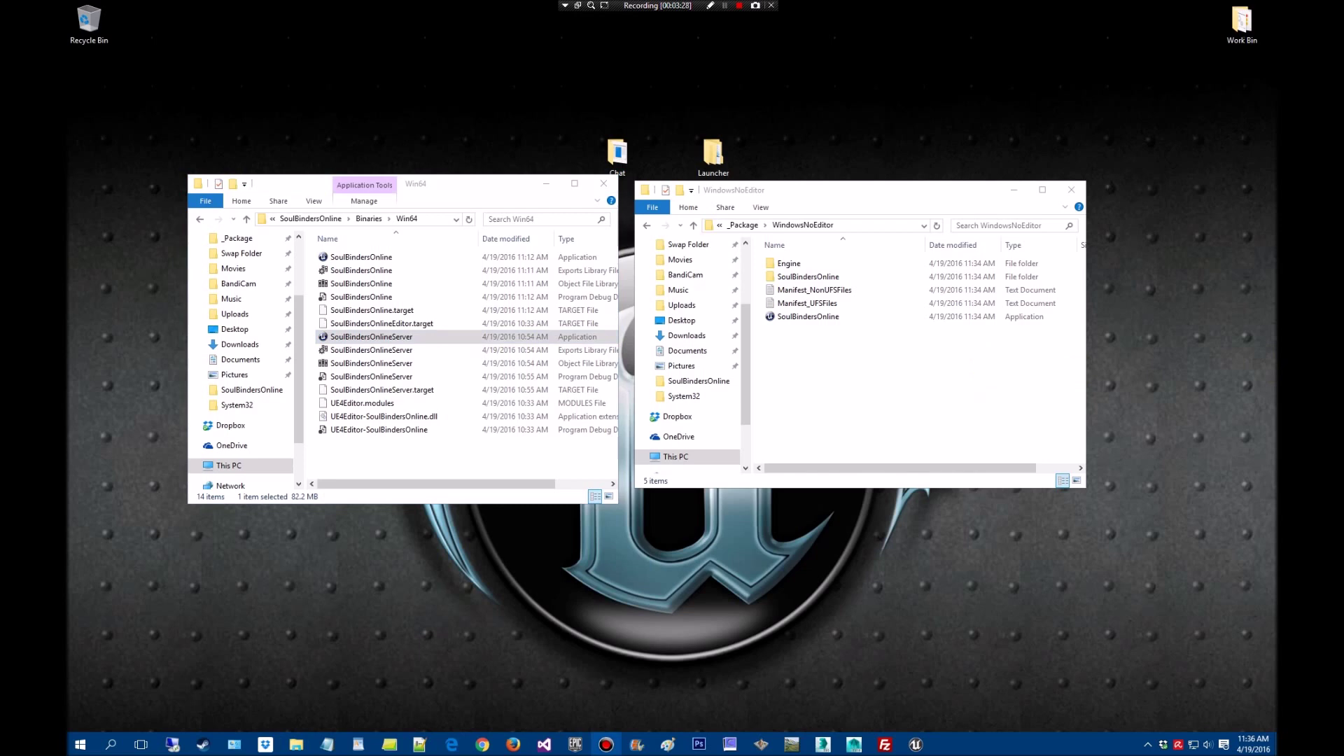
Paste it into the packaged SoulBindersOnline/Binaries/Win64 folder and close the project window
double_click(844, 278)
double_click(840, 265)
double_click(839, 265)
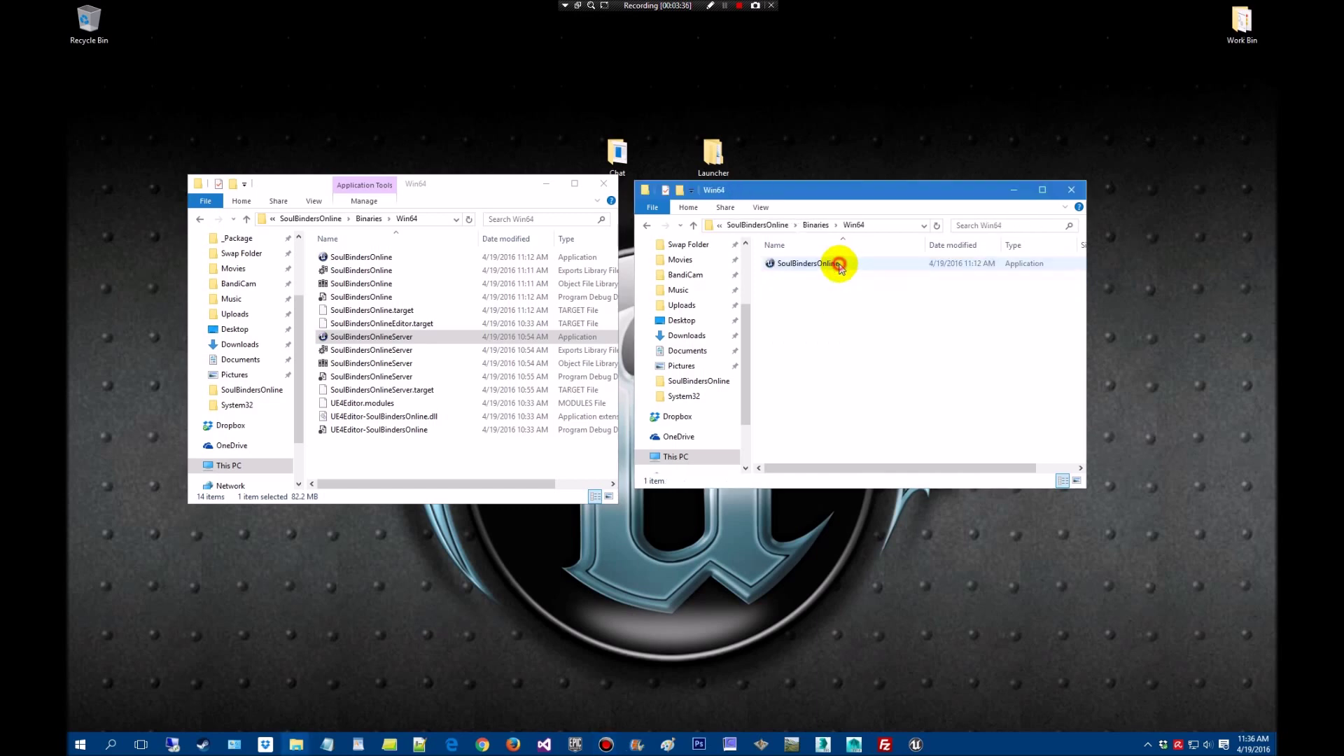
right_click(826, 360)
left_click(916, 448)
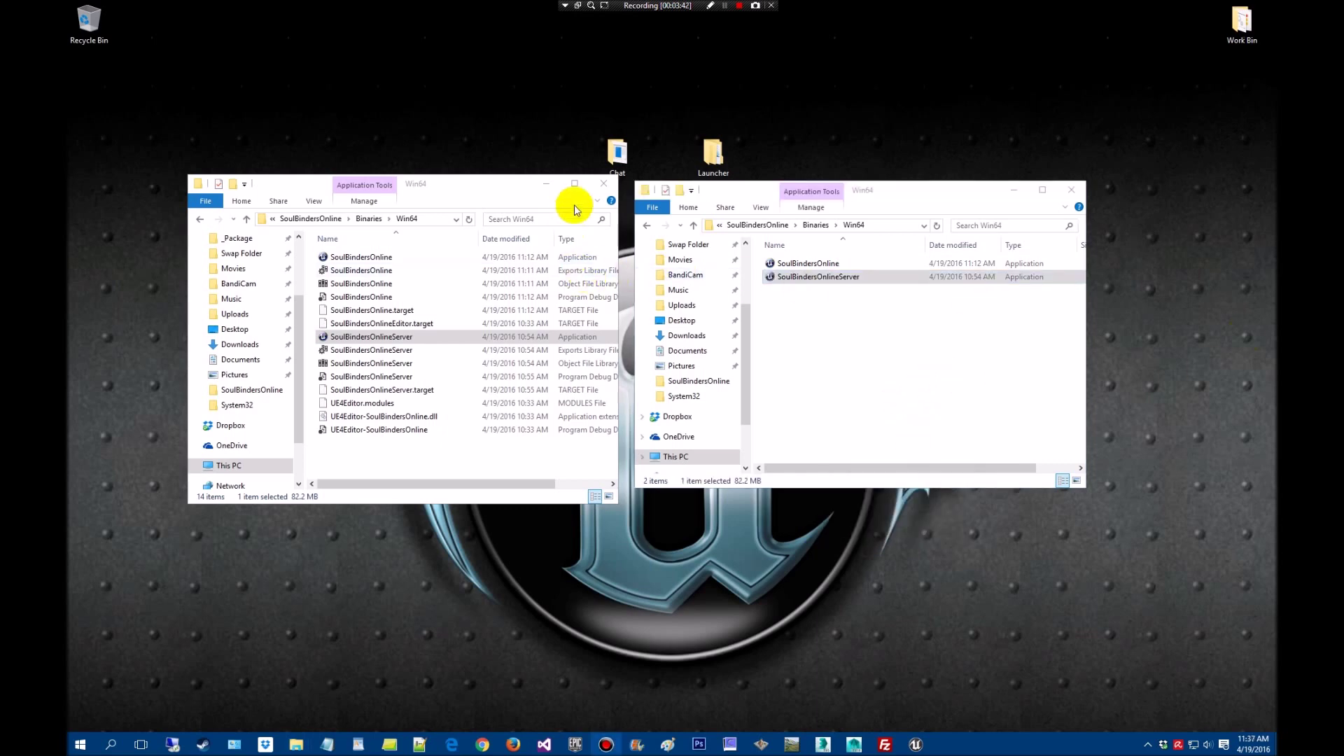
left_click(600, 189)
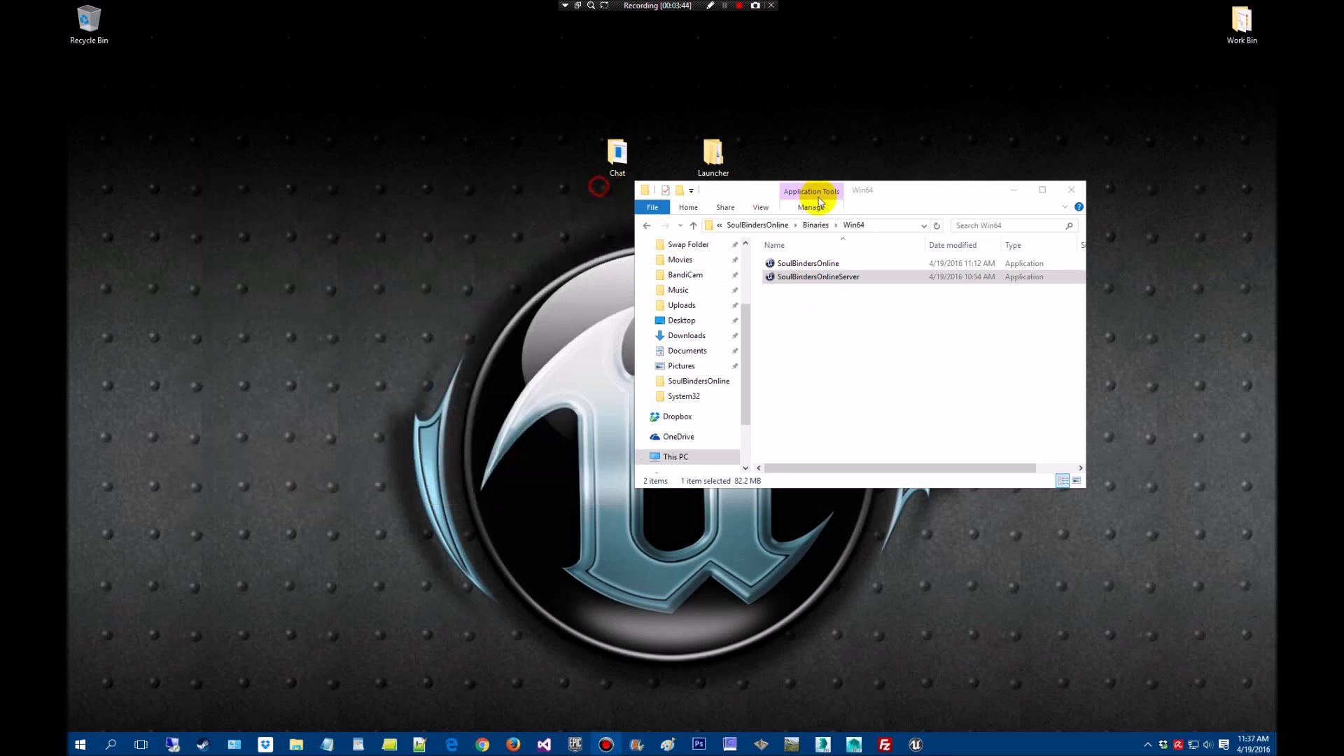
Launch MMOChatServer from the desktop Chat folder with firewall access, console moved top left
left_click_drag(933, 196, 960, 231)
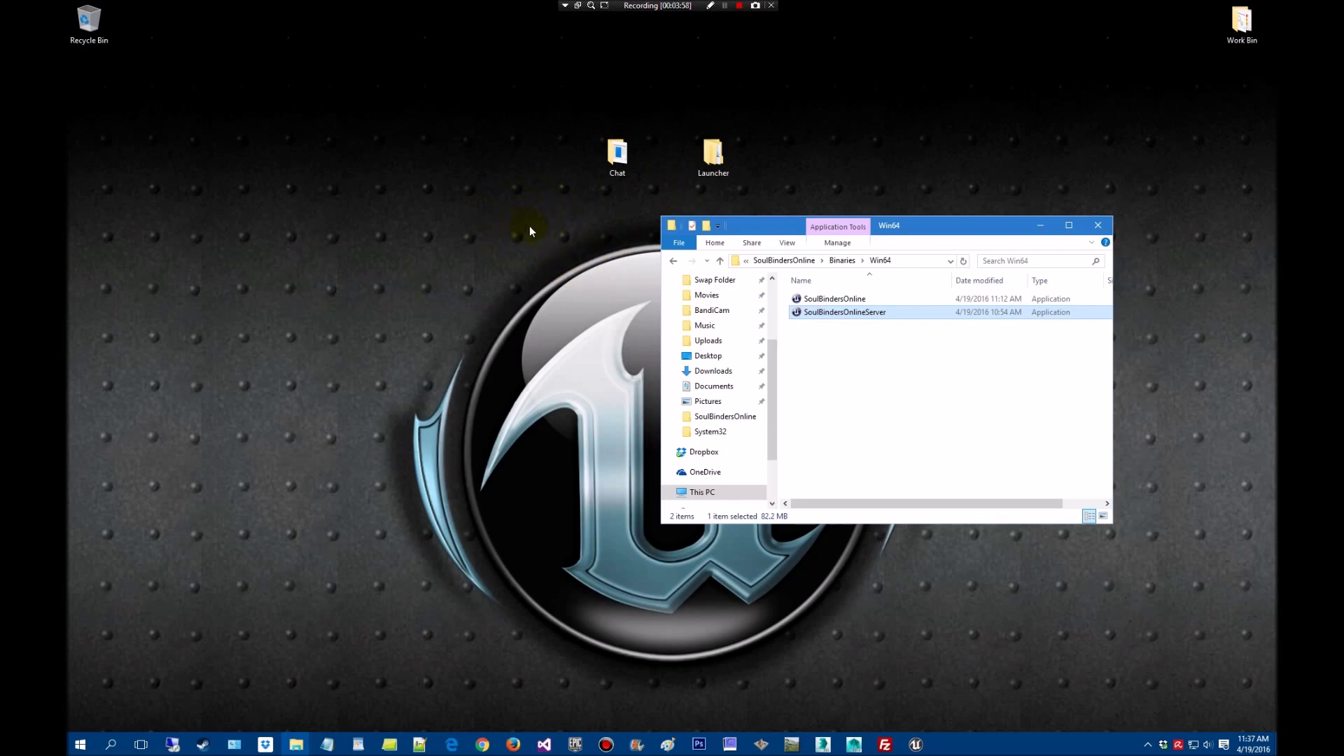
double_click(619, 168)
left_click_drag(856, 241, 334, 270)
double_click(334, 343)
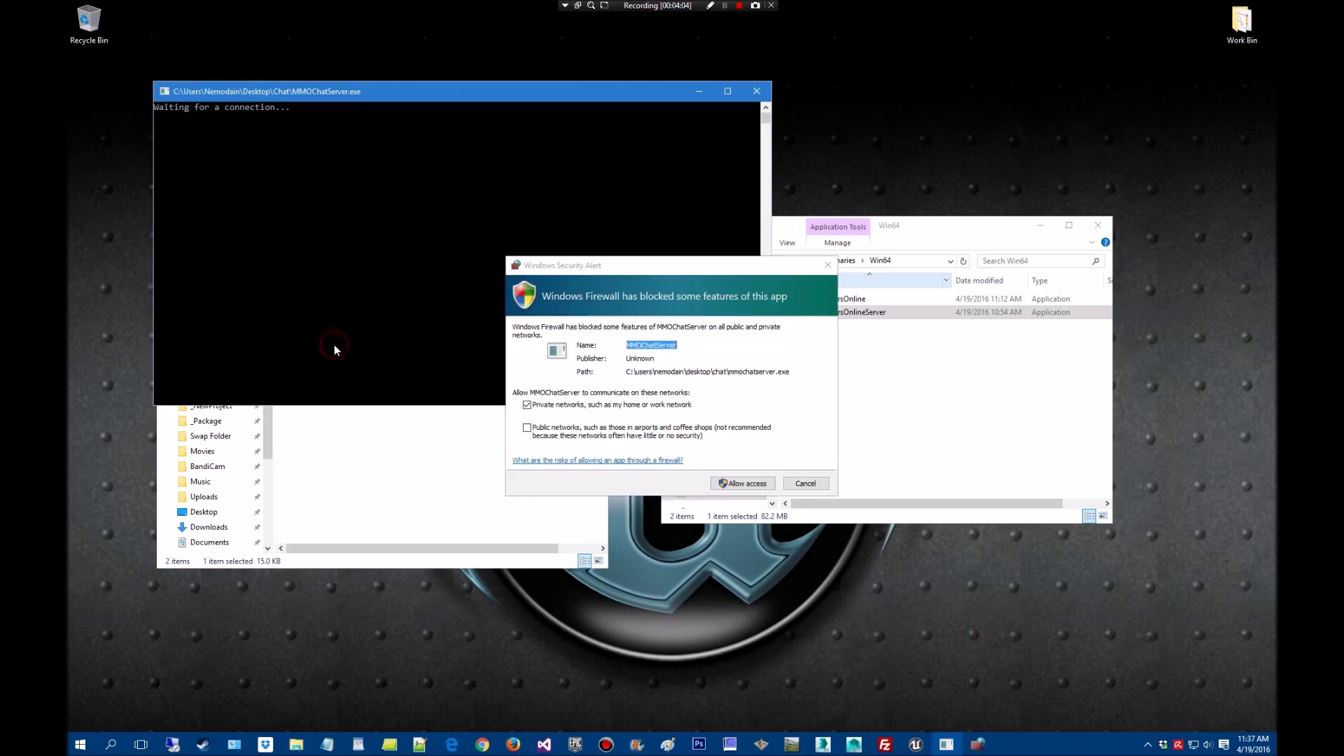
left_click(739, 485)
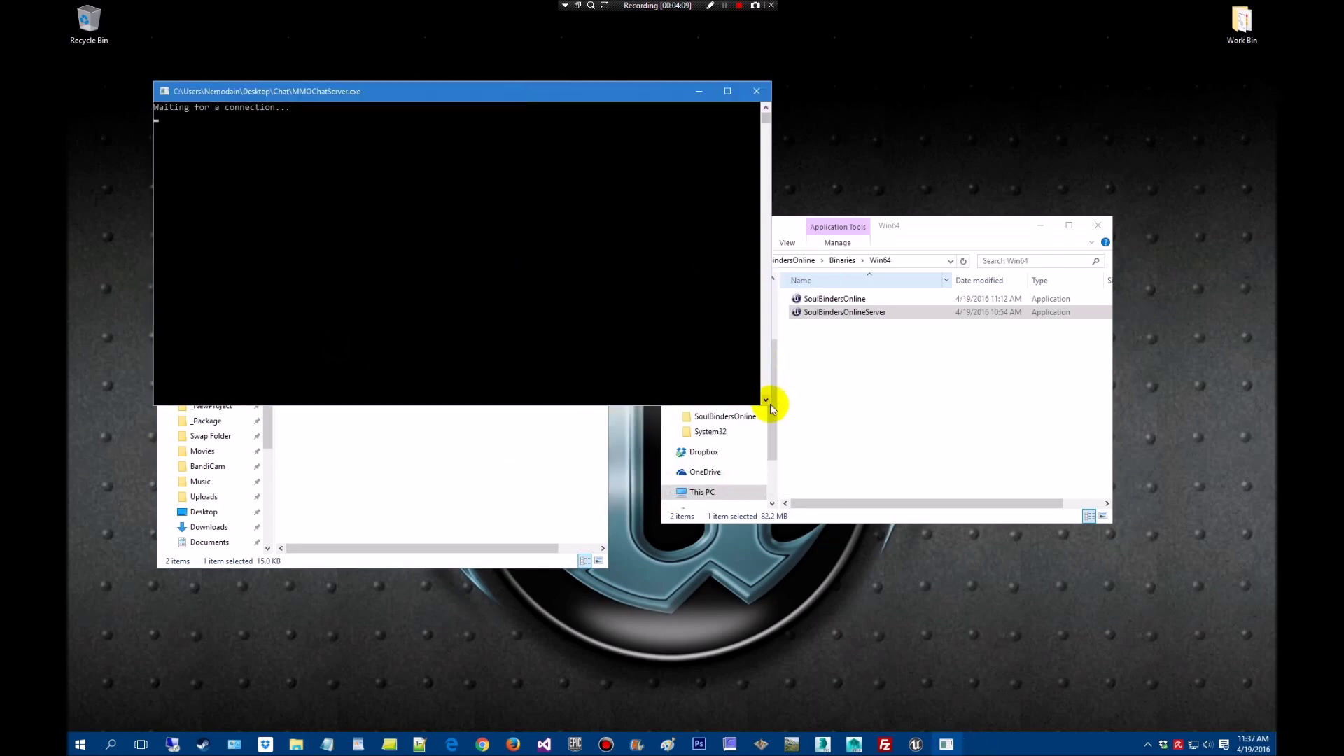
left_click_drag(771, 399, 531, 399)
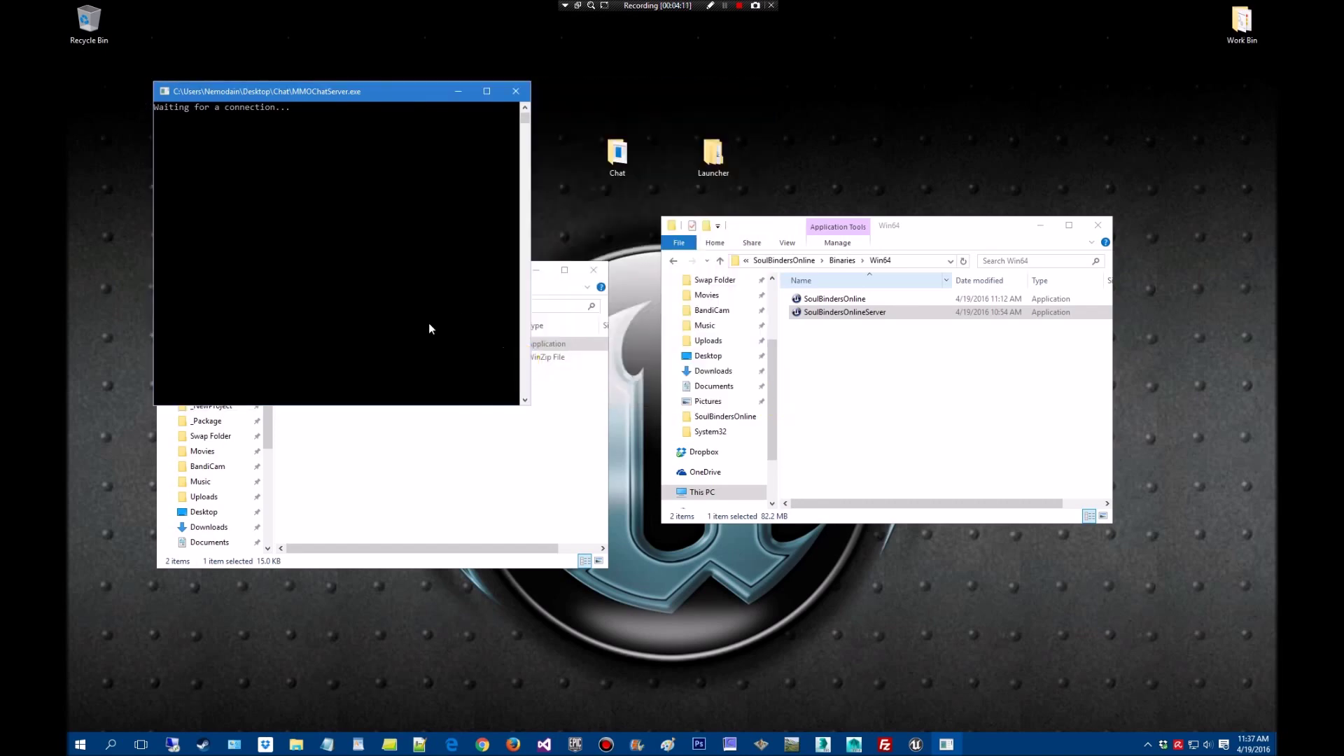
left_click_drag(365, 91, 281, 42)
Create shortcuts for SoulBindersOnline and SoulBindersOnlineServer in the packaged Win64 folder
left_click(875, 301)
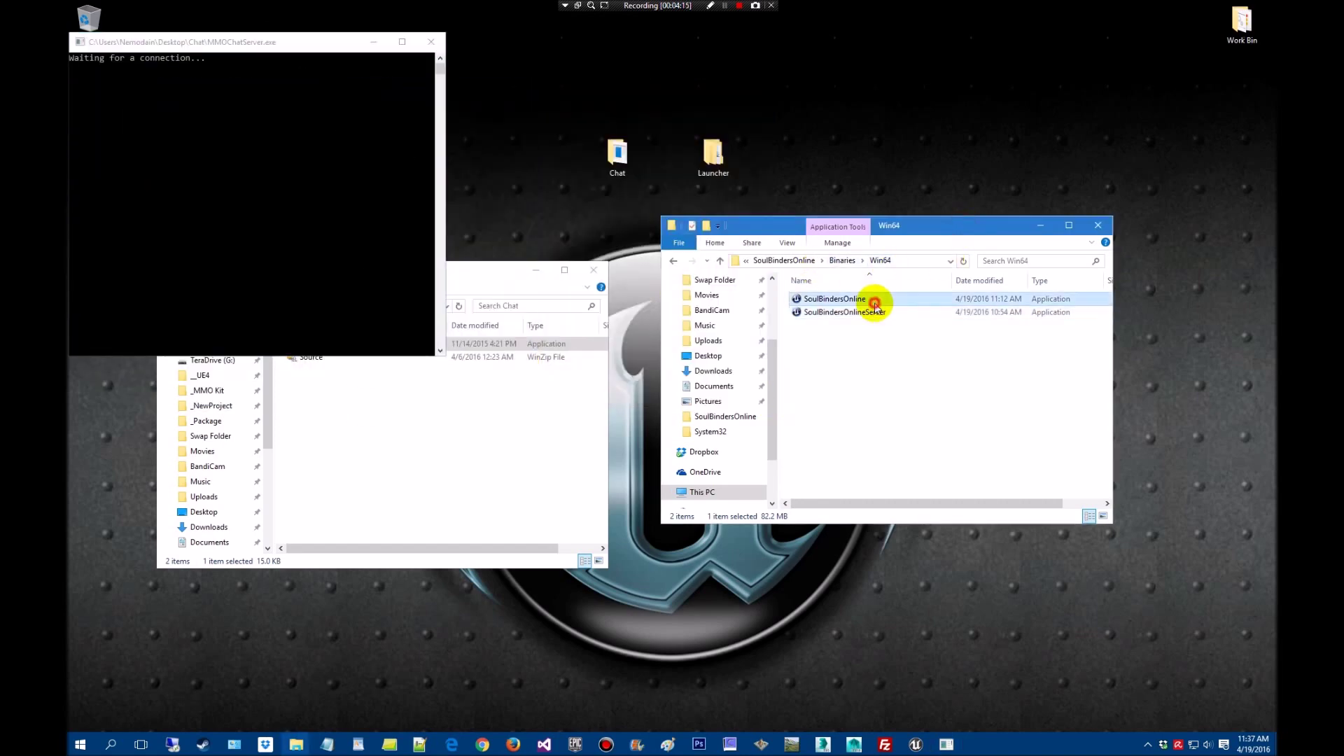
right_click(875, 300)
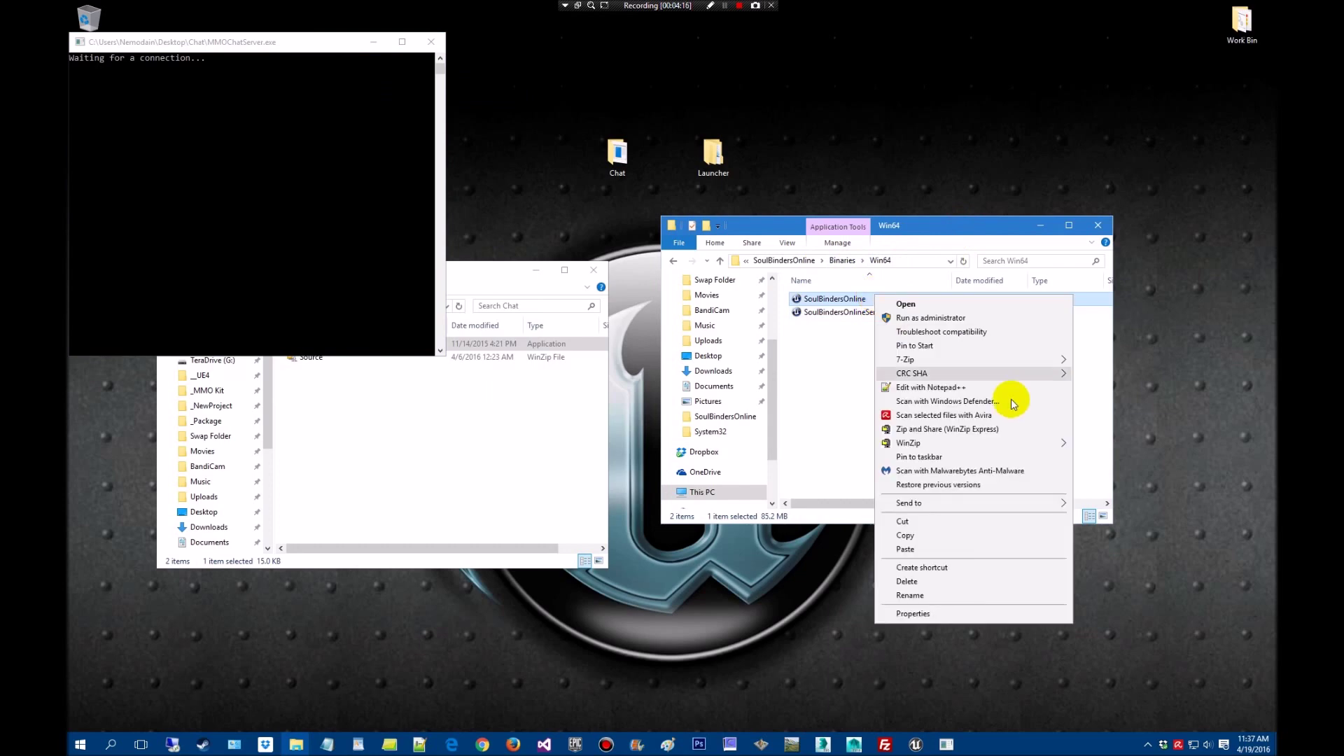
left_click(949, 575)
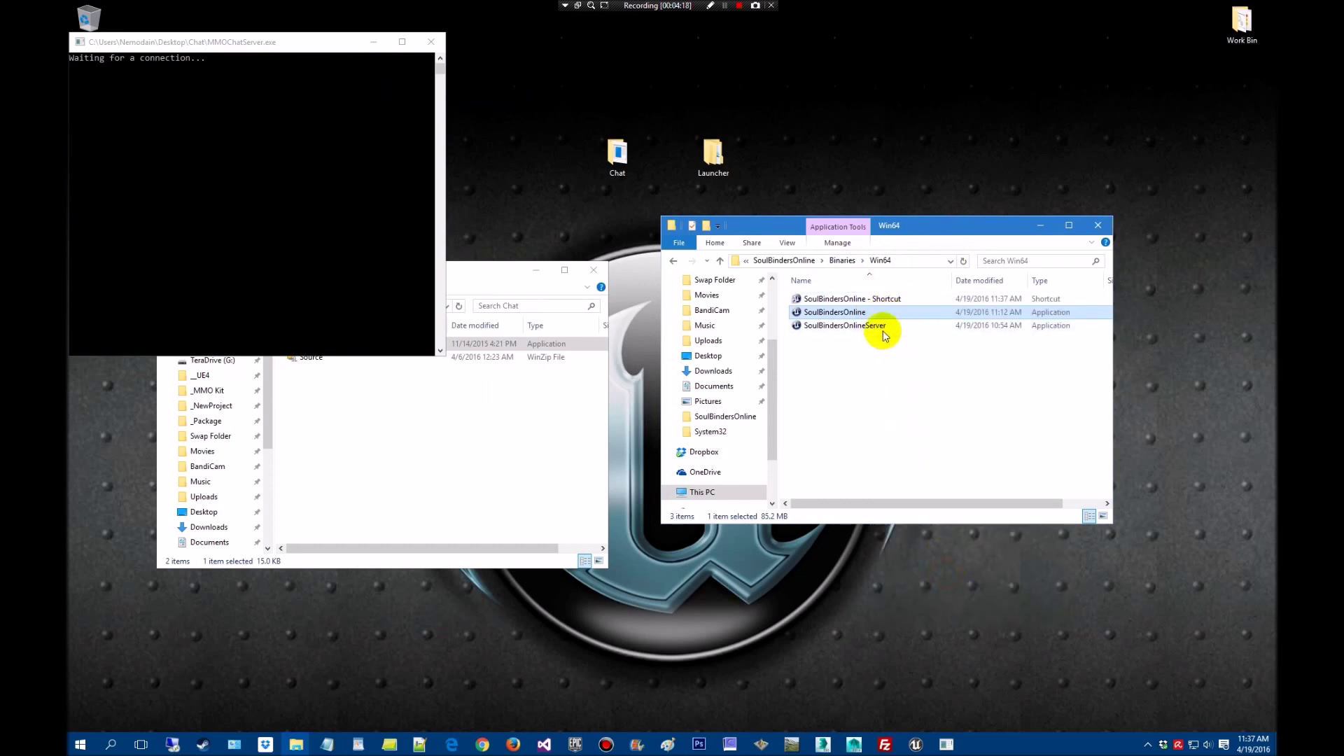
left_click(883, 327)
right_click(884, 328)
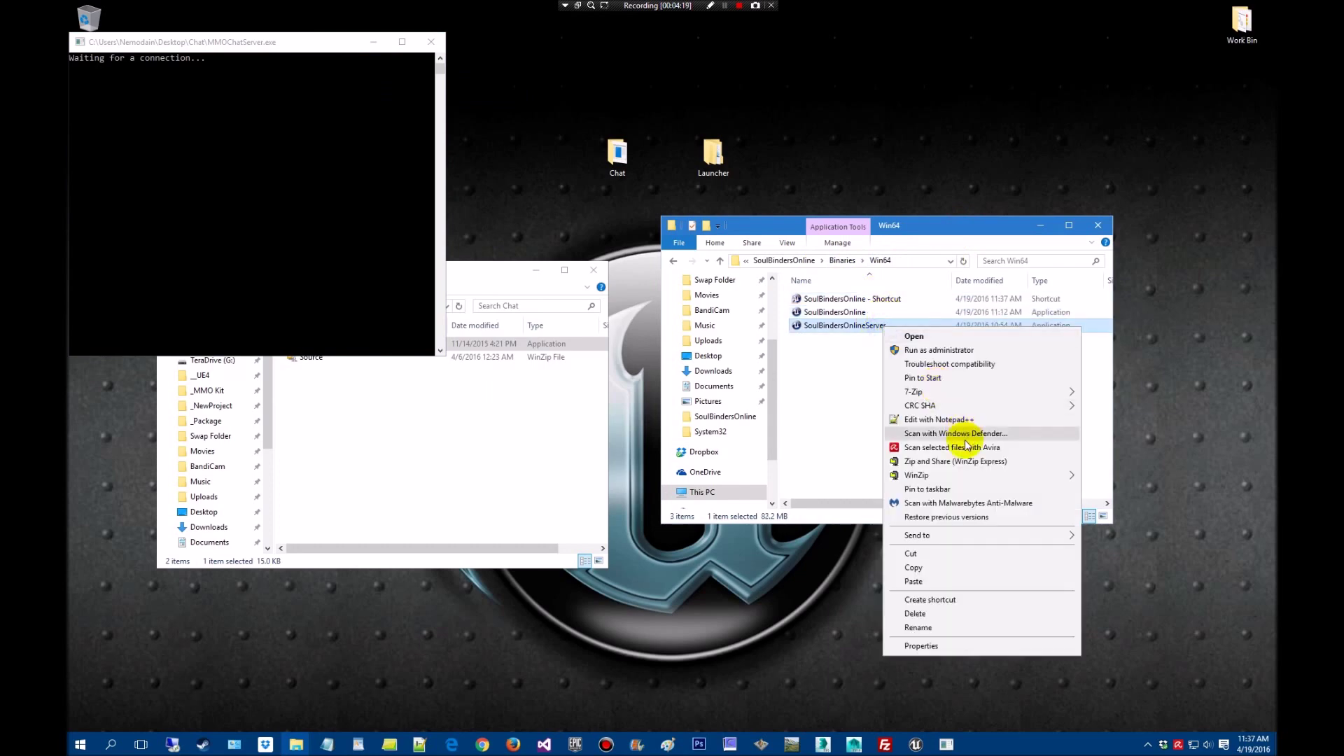
left_click(958, 601)
Append -local to the SoulBindersOnline shortcut's target and apply it
left_click(856, 301)
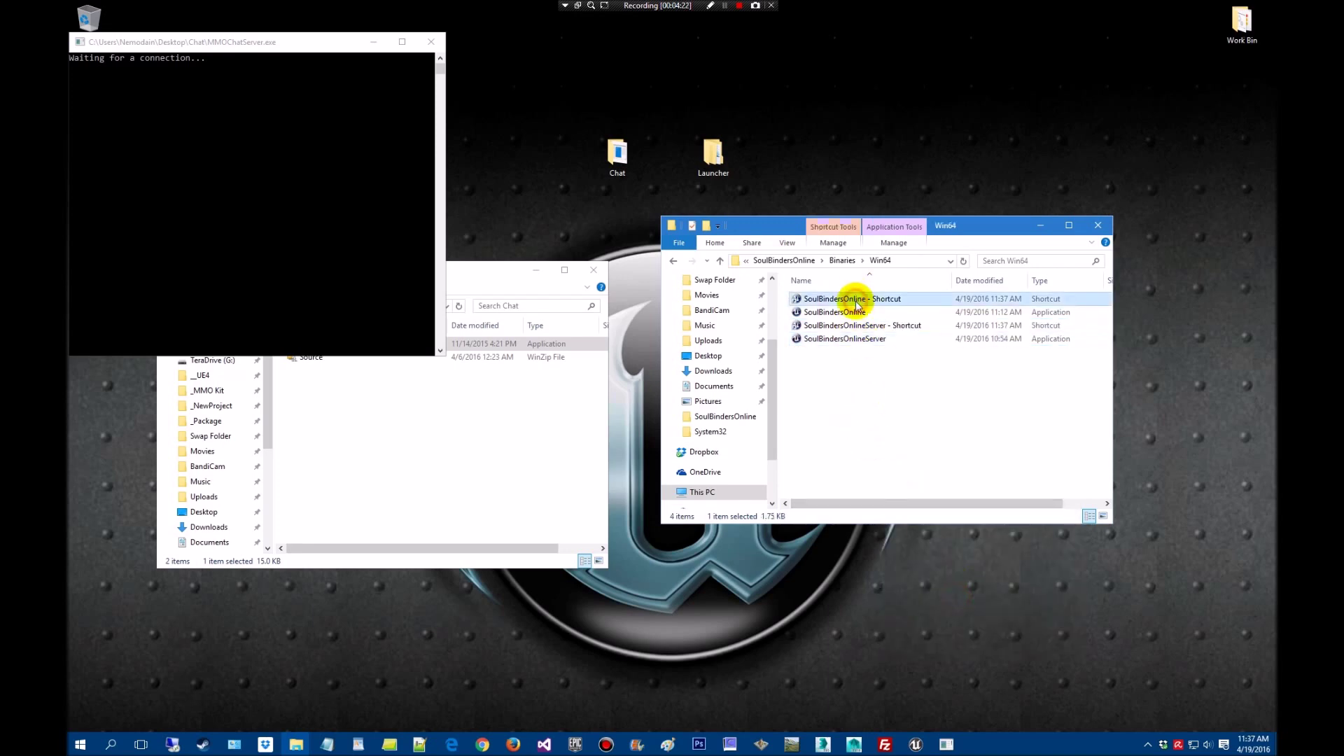
right_click(857, 304)
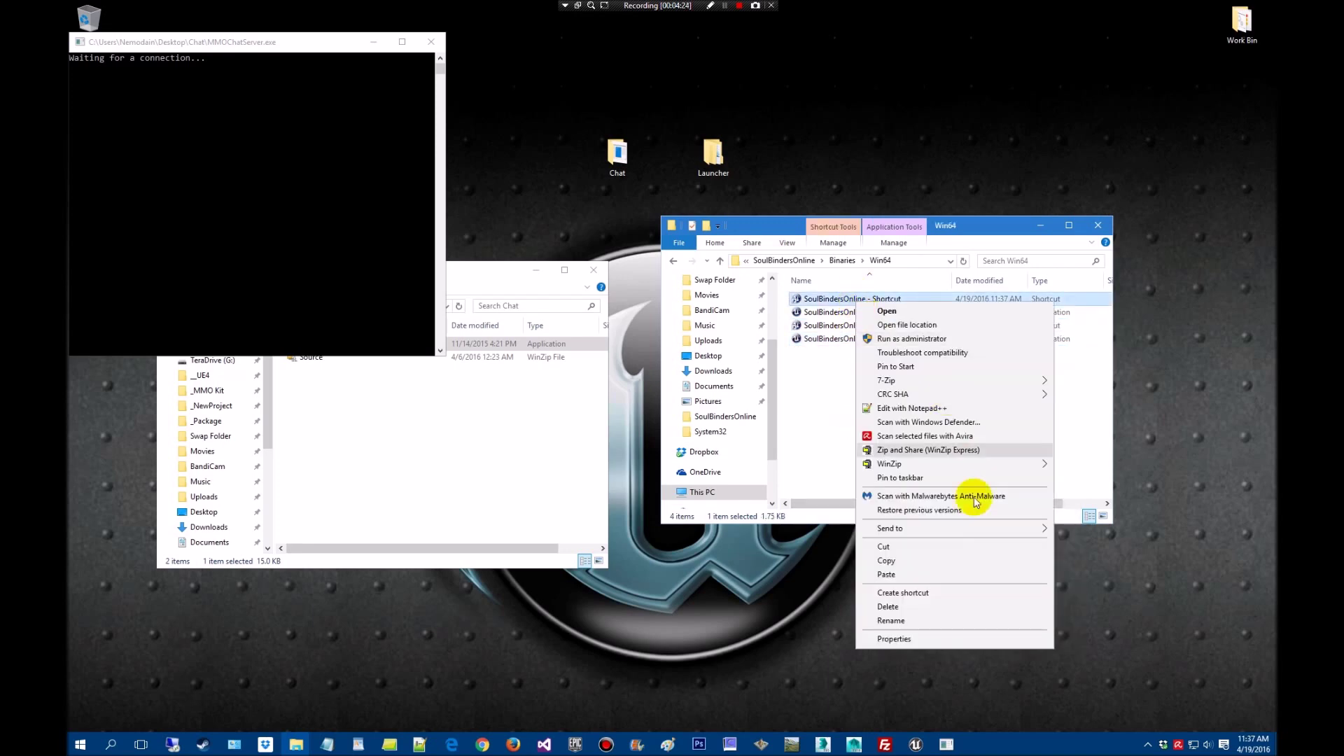
left_click(932, 643)
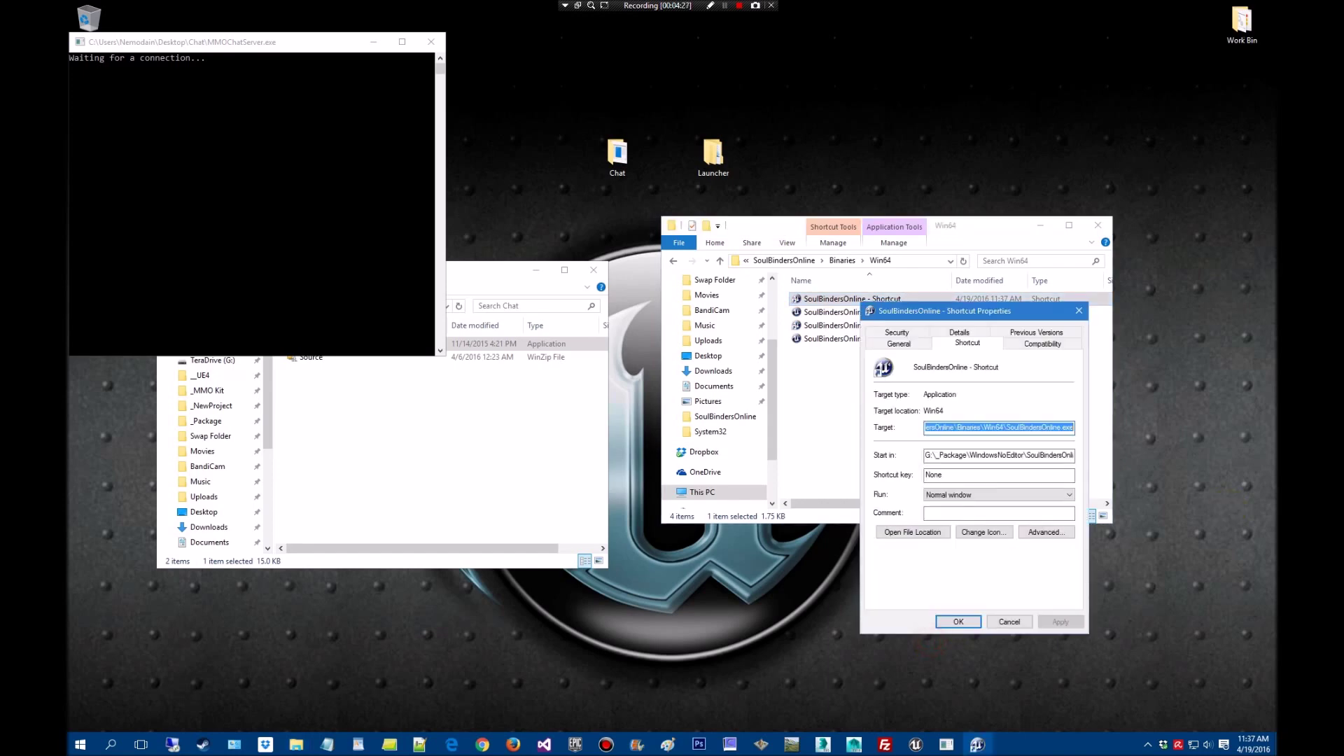
left_click(1068, 428)
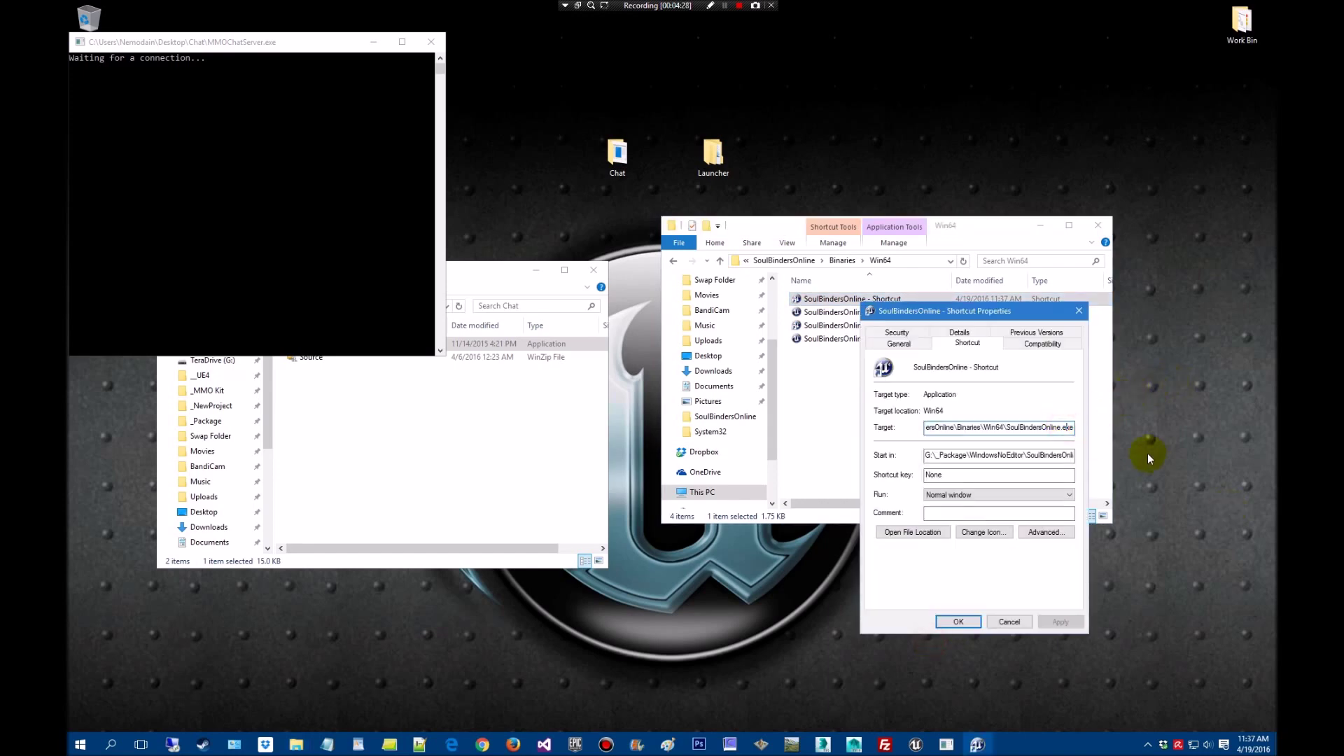
type("-local")
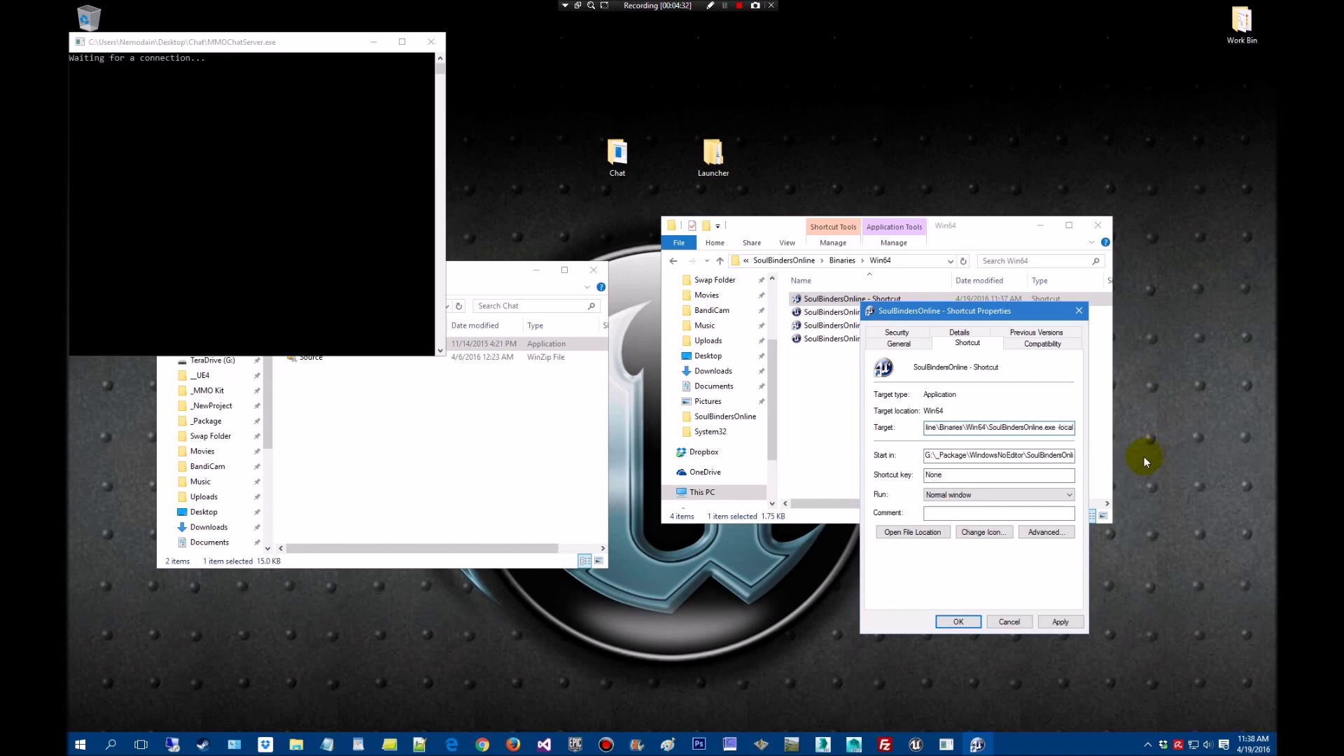
left_click(1059, 622)
left_click(964, 622)
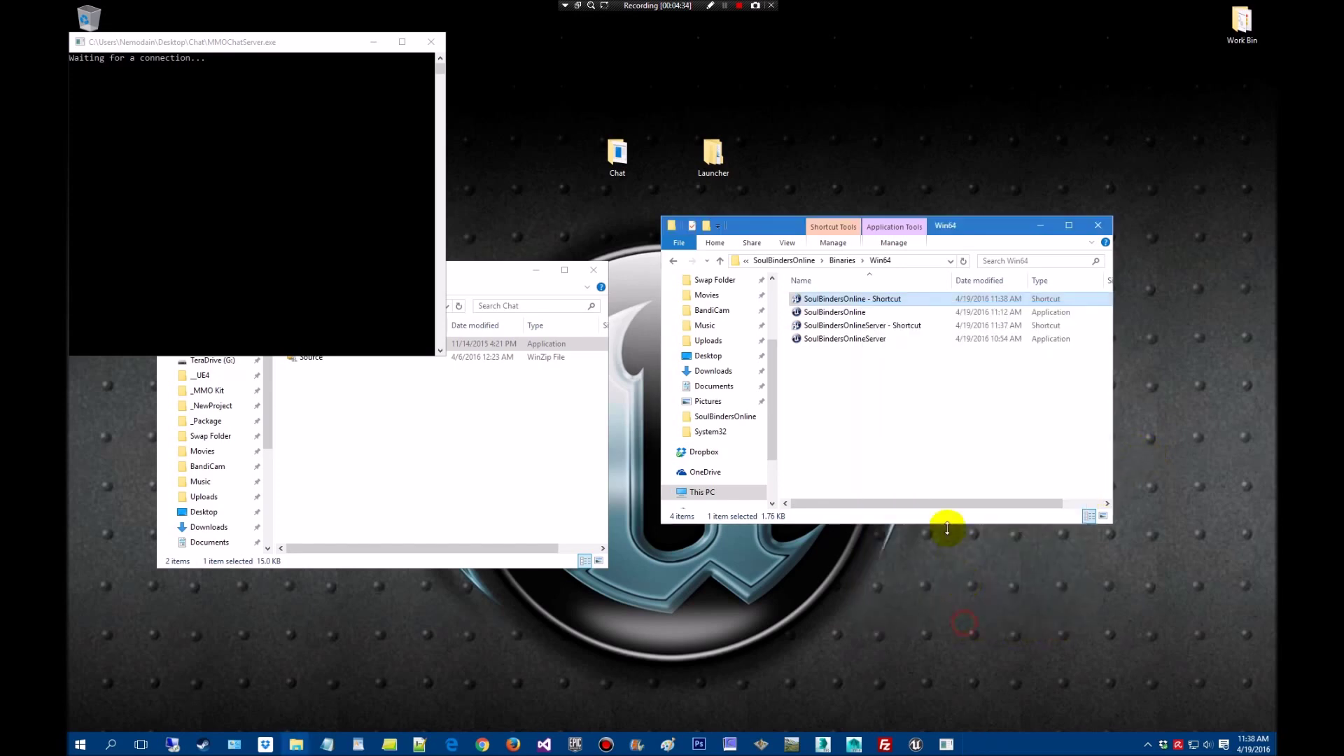
key("Return")
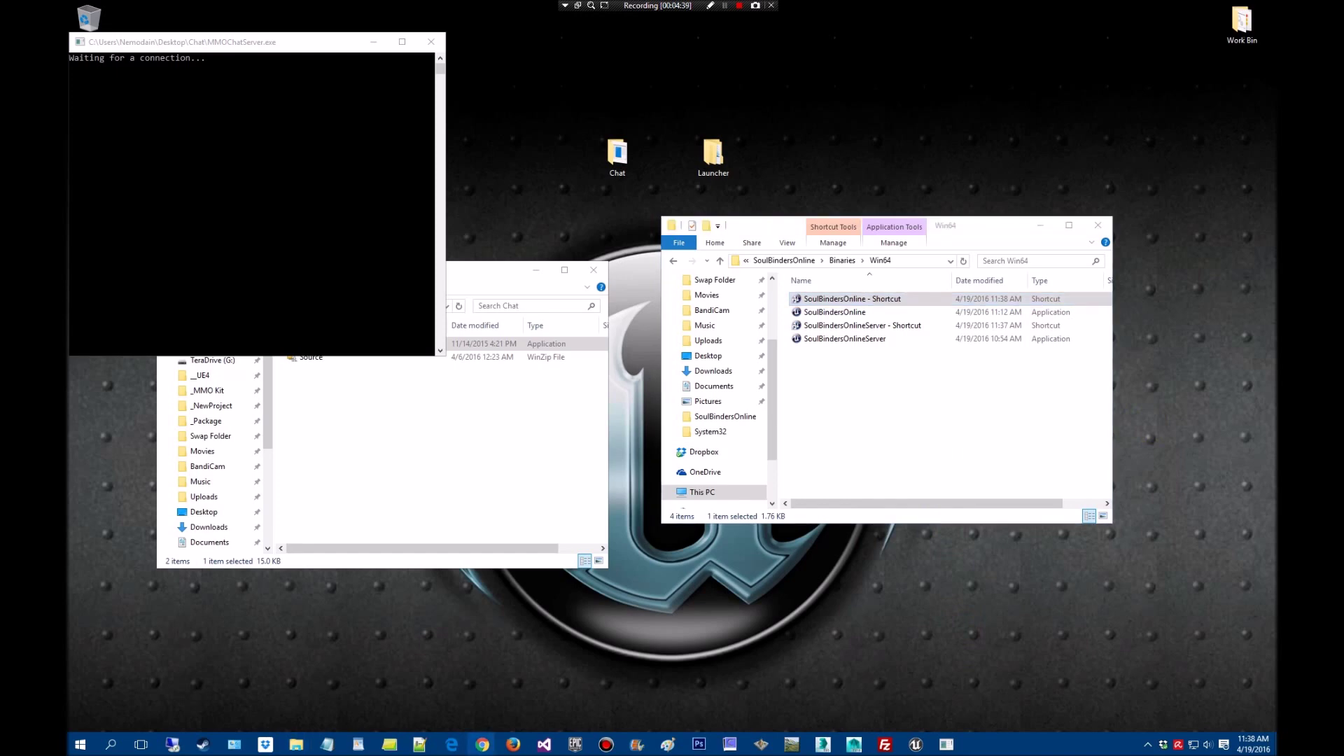
Append -log -local to the SoulBindersOnlineServer shortcut's target
left_click(886, 326)
right_click(887, 327)
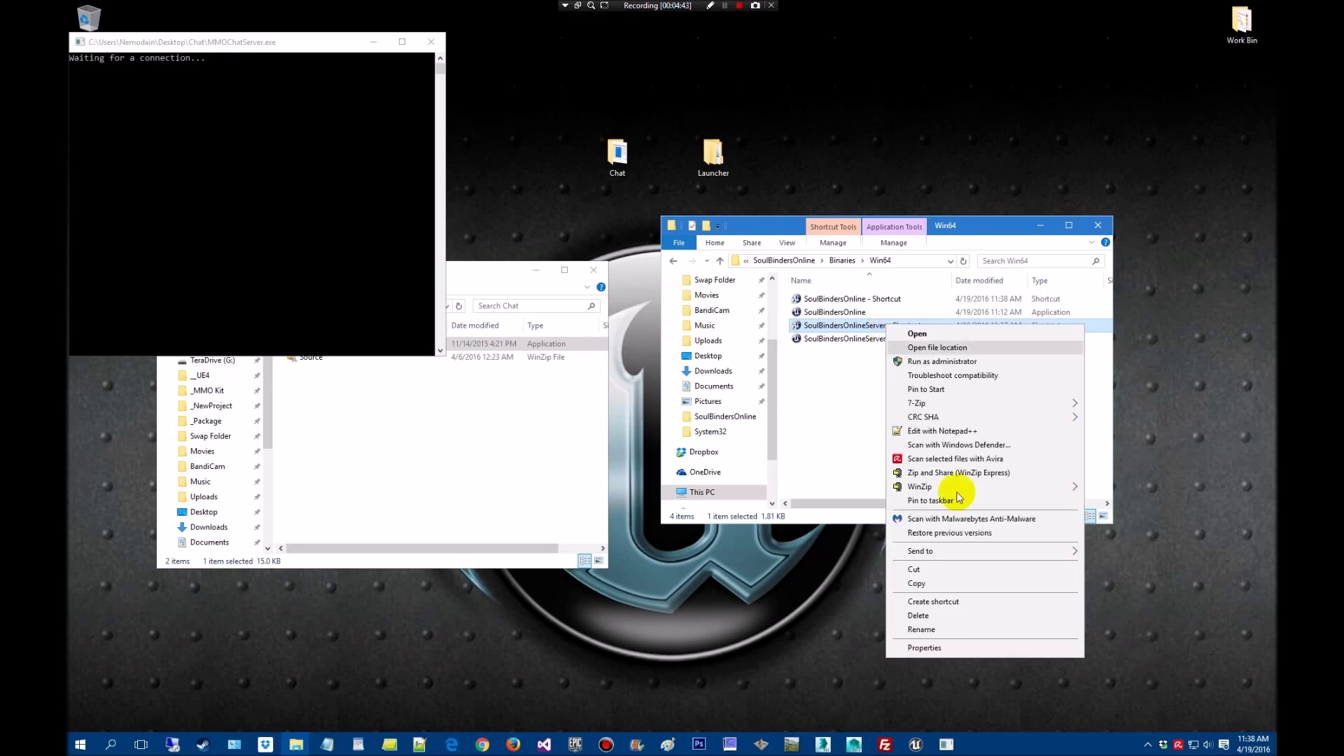
left_click(957, 648)
left_click(1053, 450)
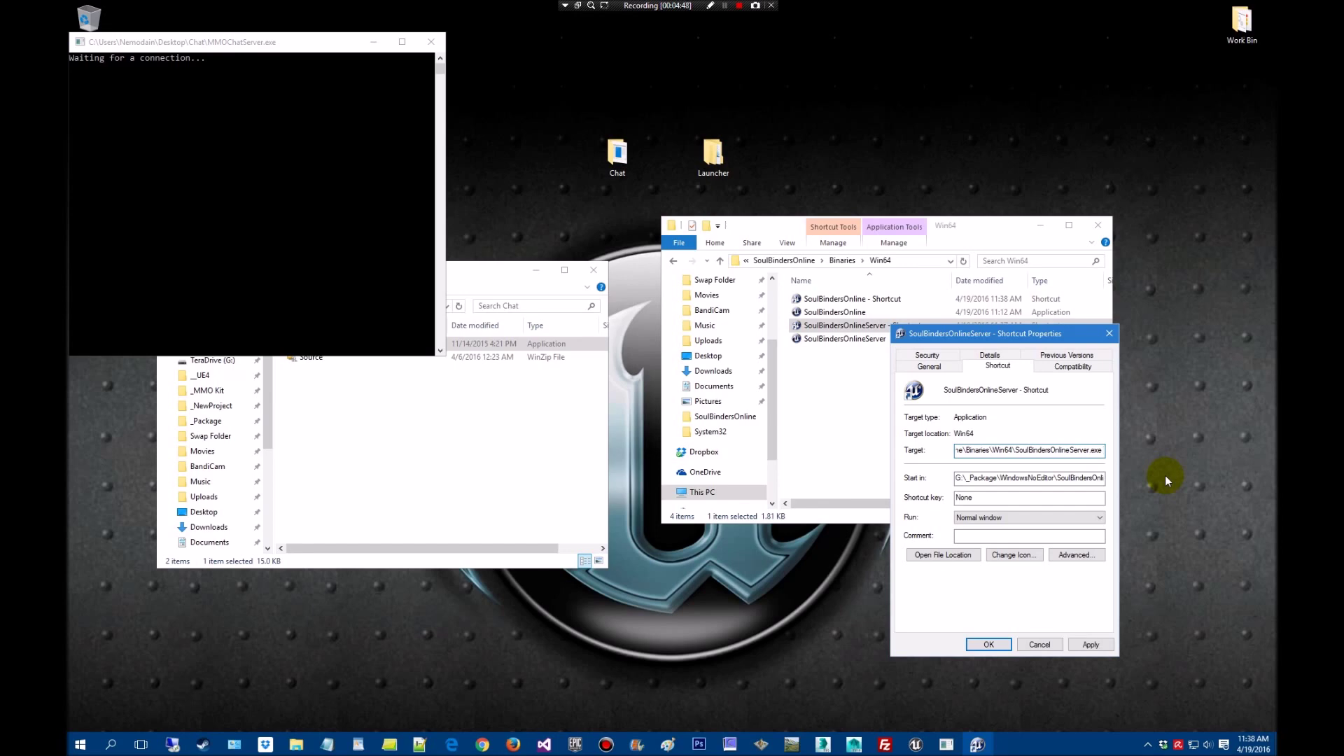
type("-log -local")
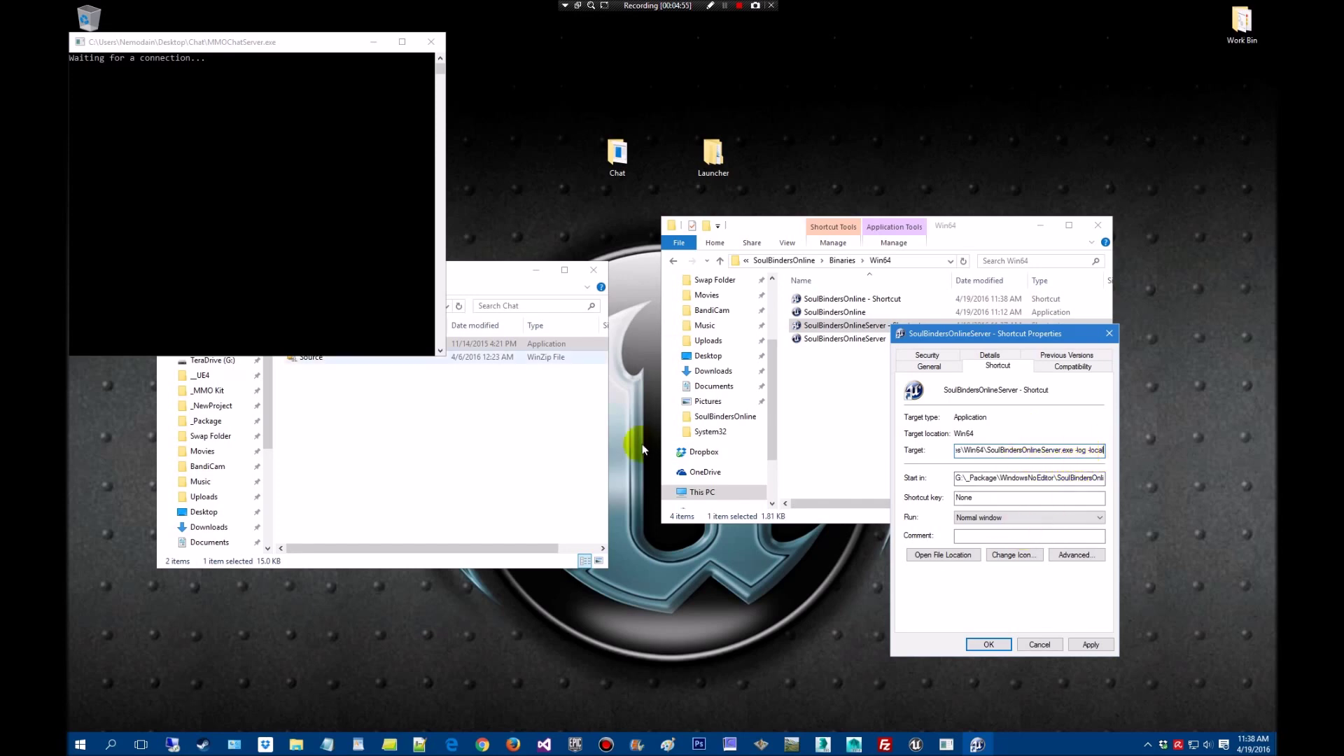
Apply the server shortcut change, launch the dedicated server, and allow it through the firewall
left_click(1091, 644)
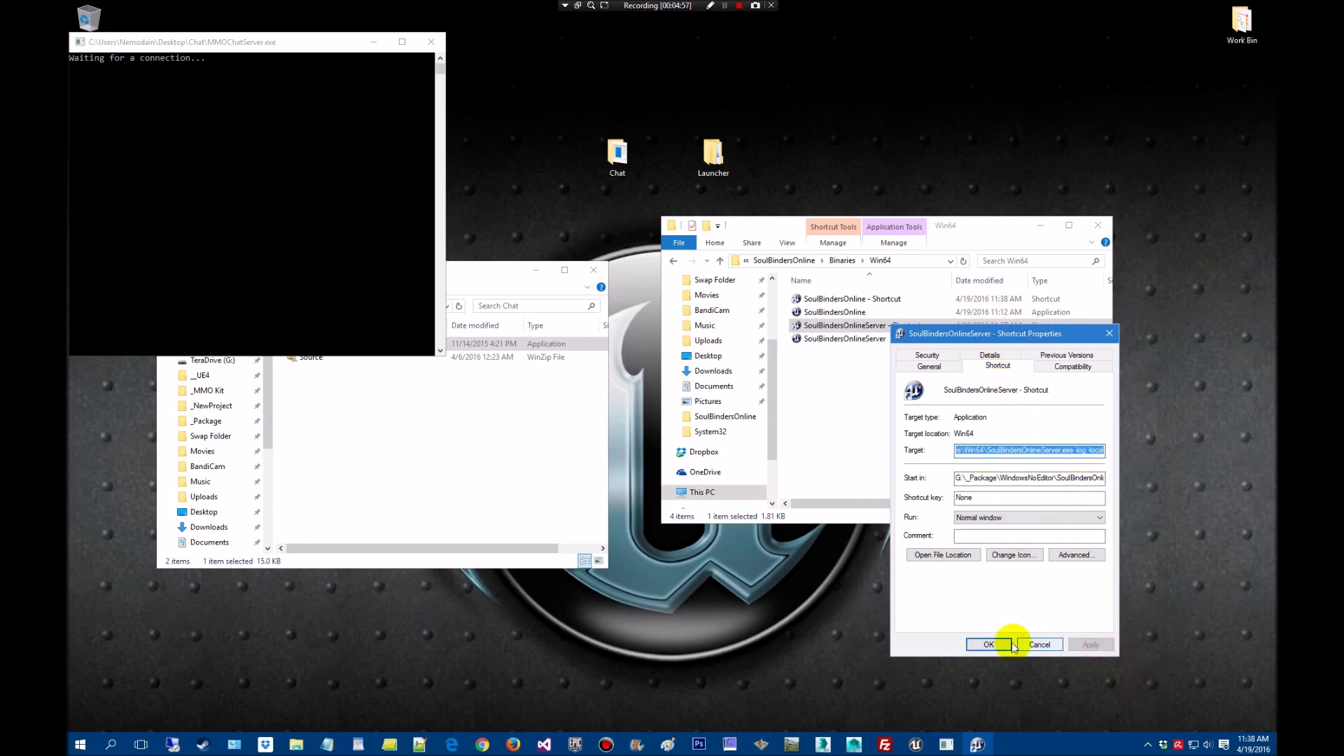
left_click(991, 643)
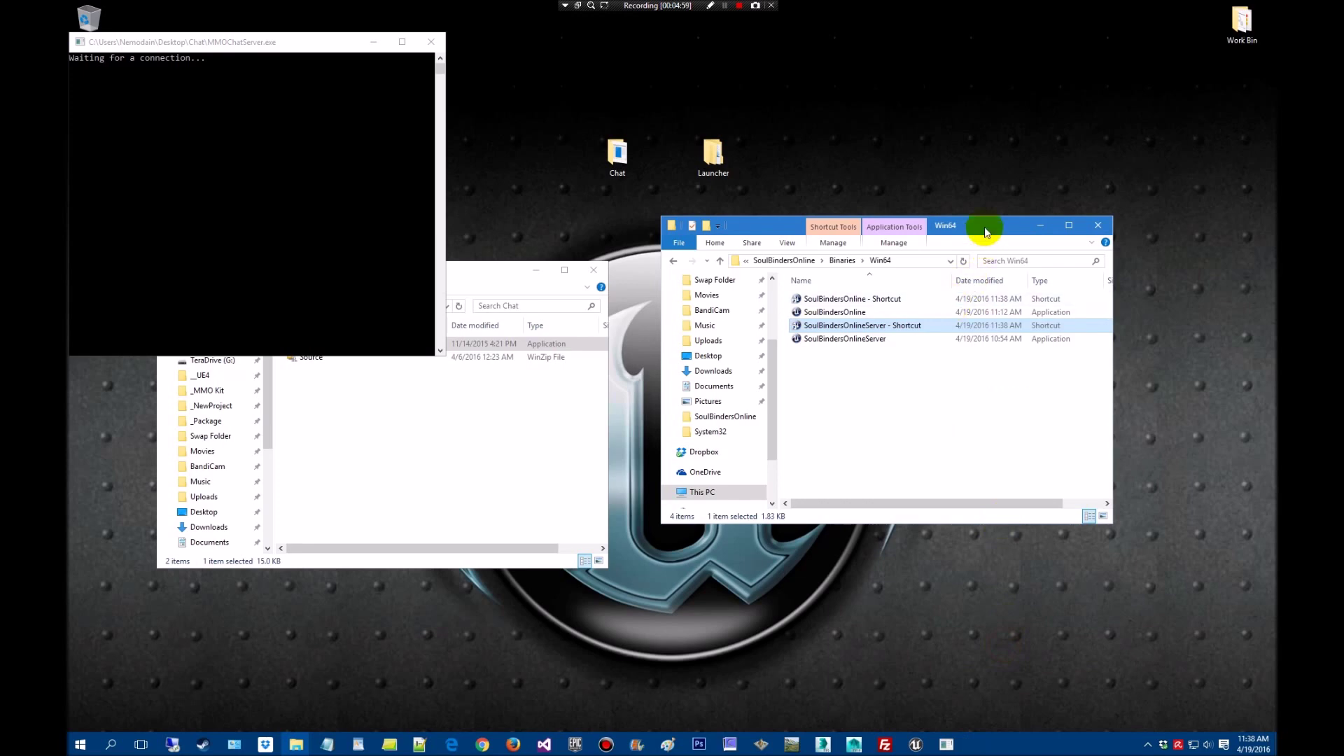
double_click(881, 327)
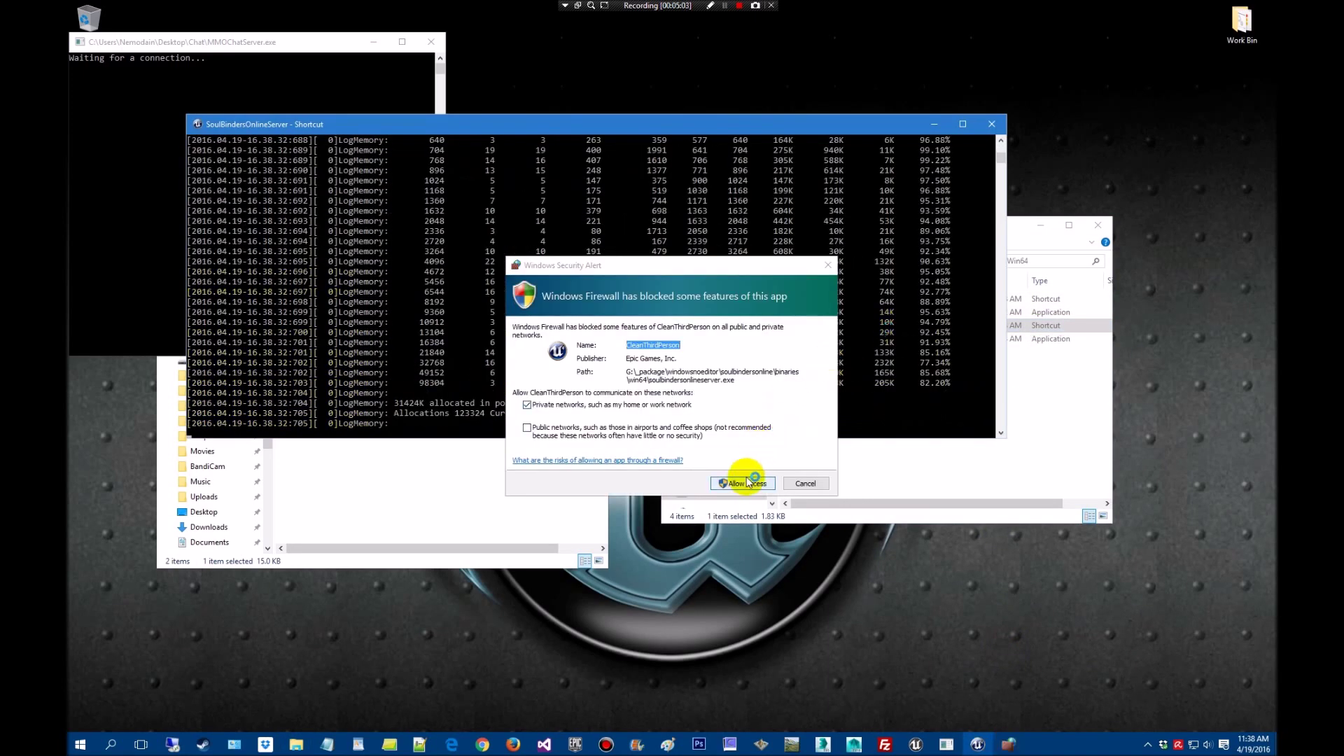
left_click(744, 483)
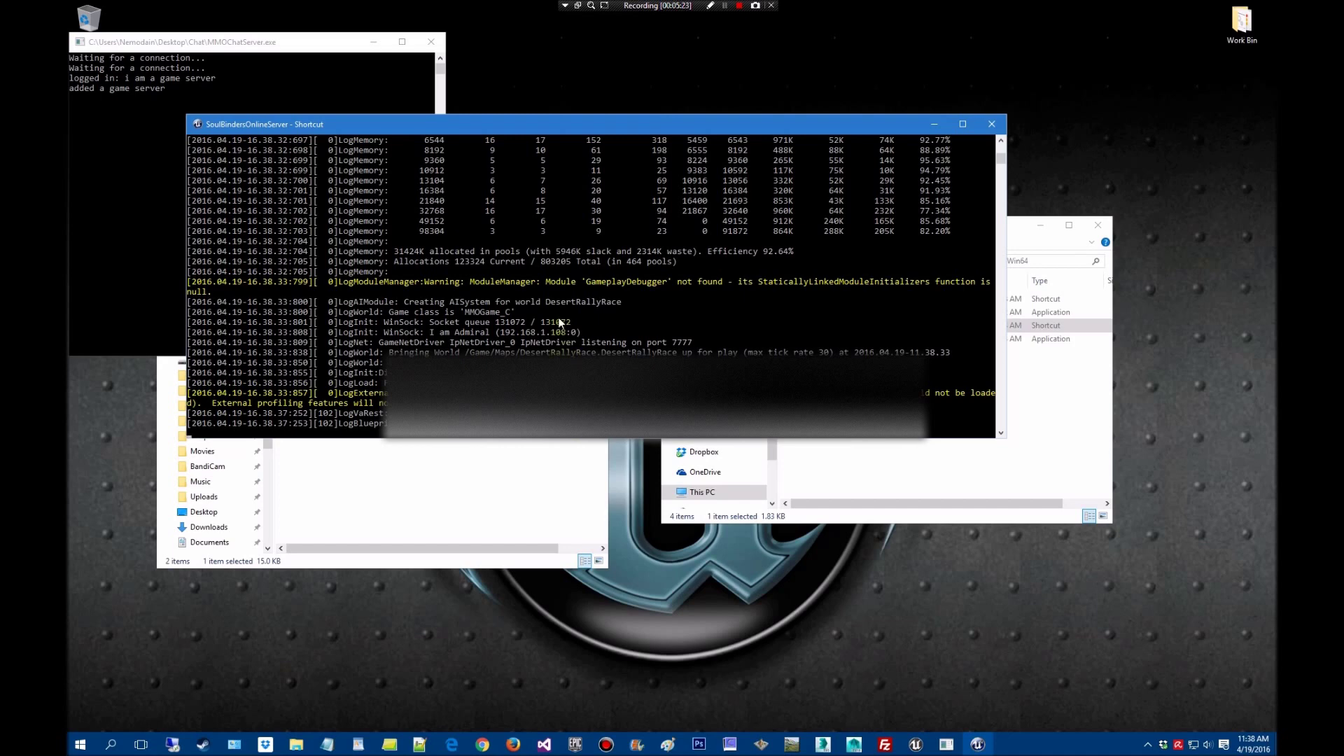
left_click(1039, 493)
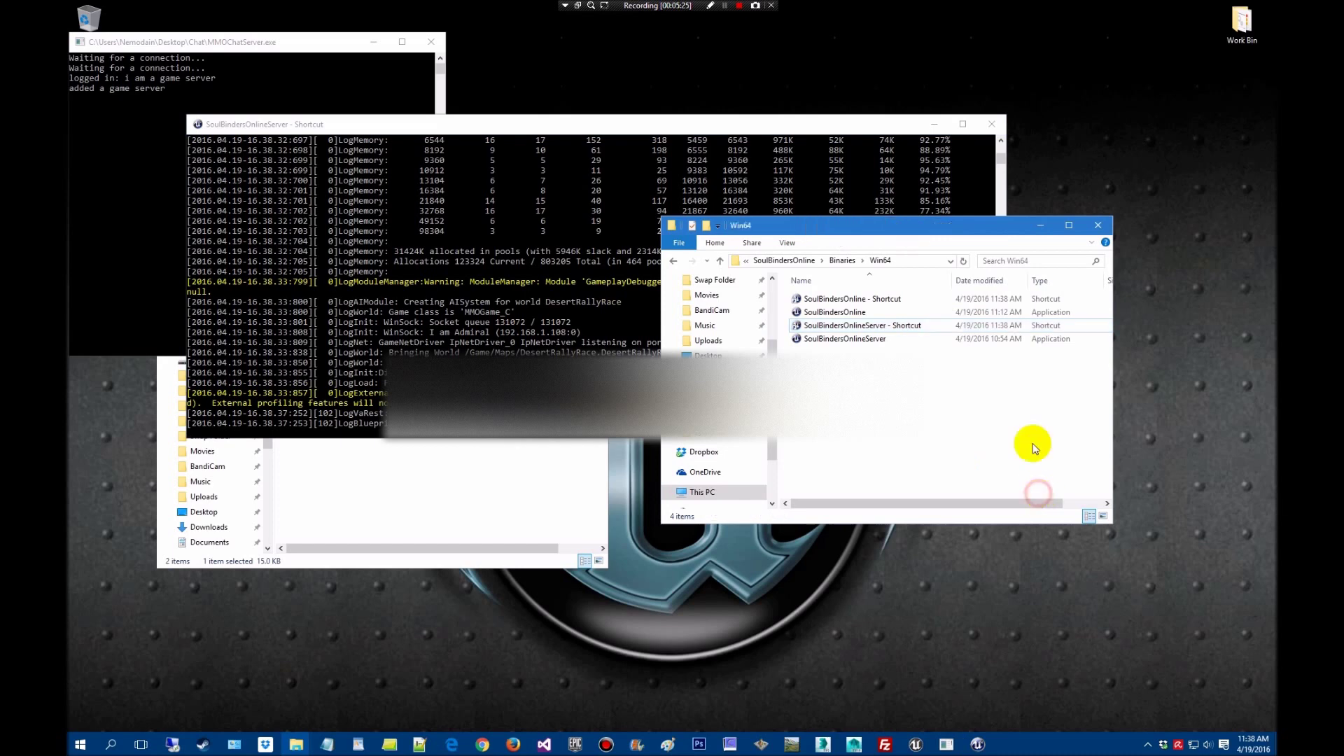
left_click(881, 304)
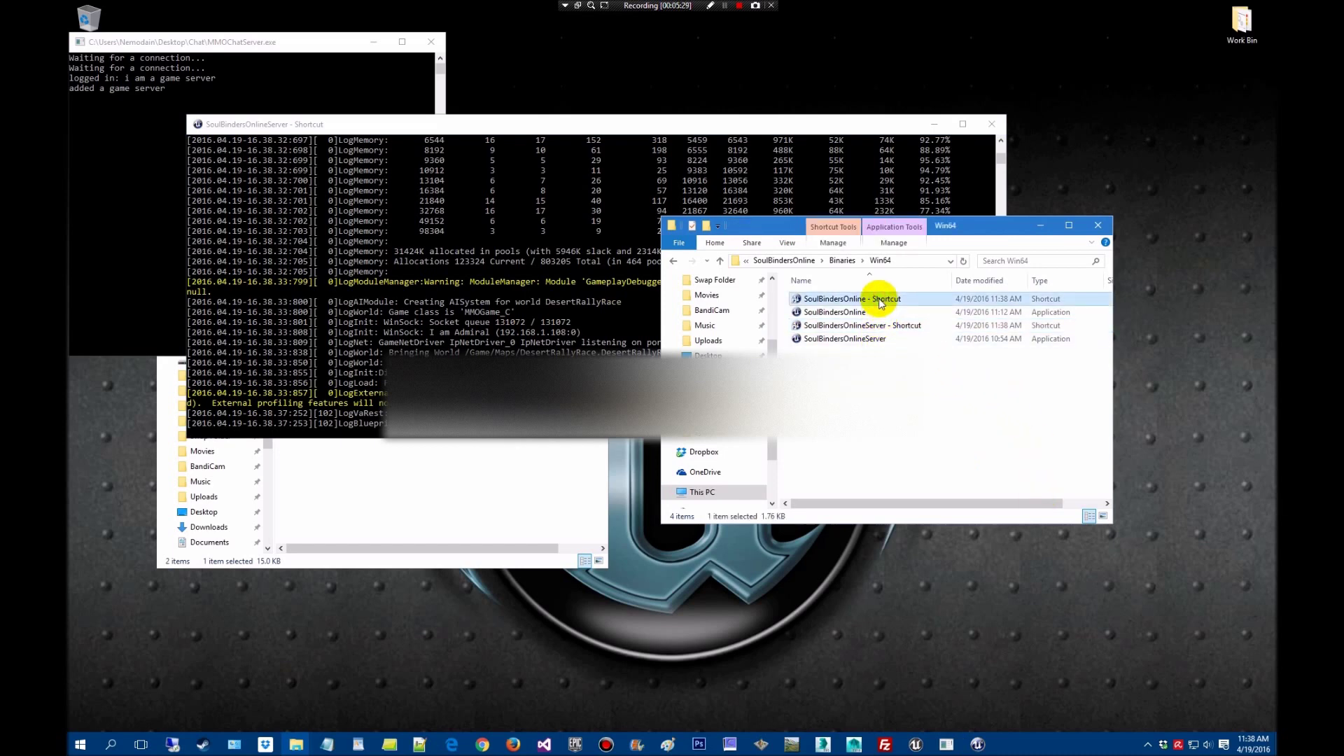
Launch the game client, allow firewall access, log in with the test account, and enter the world
double_click(880, 300)
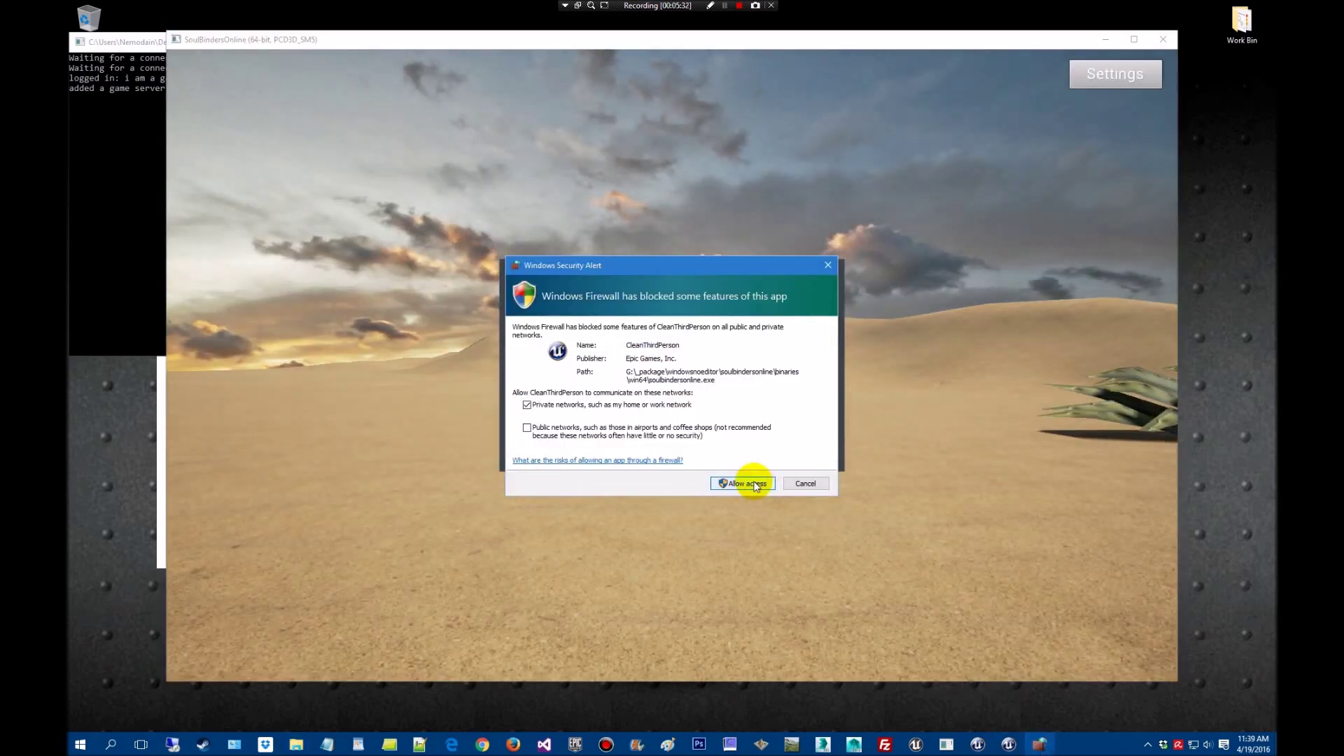
left_click(745, 484)
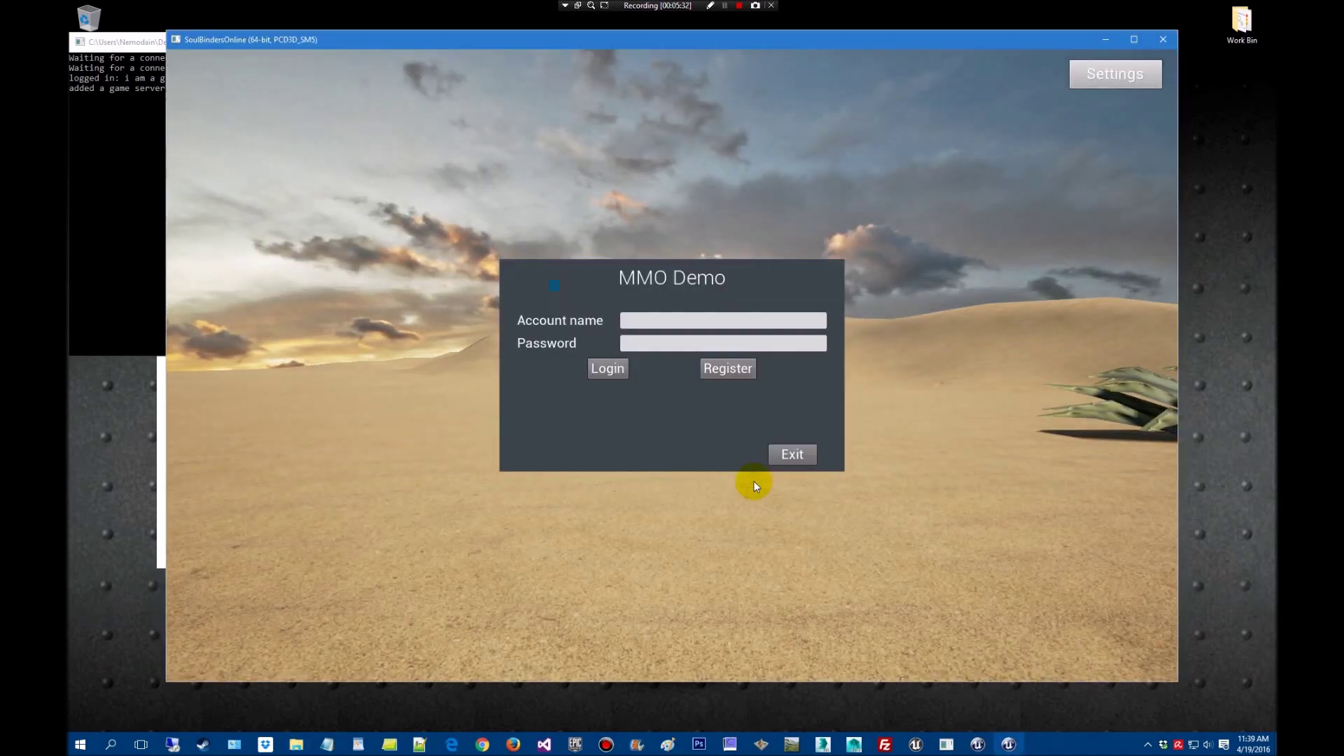
left_click(648, 343)
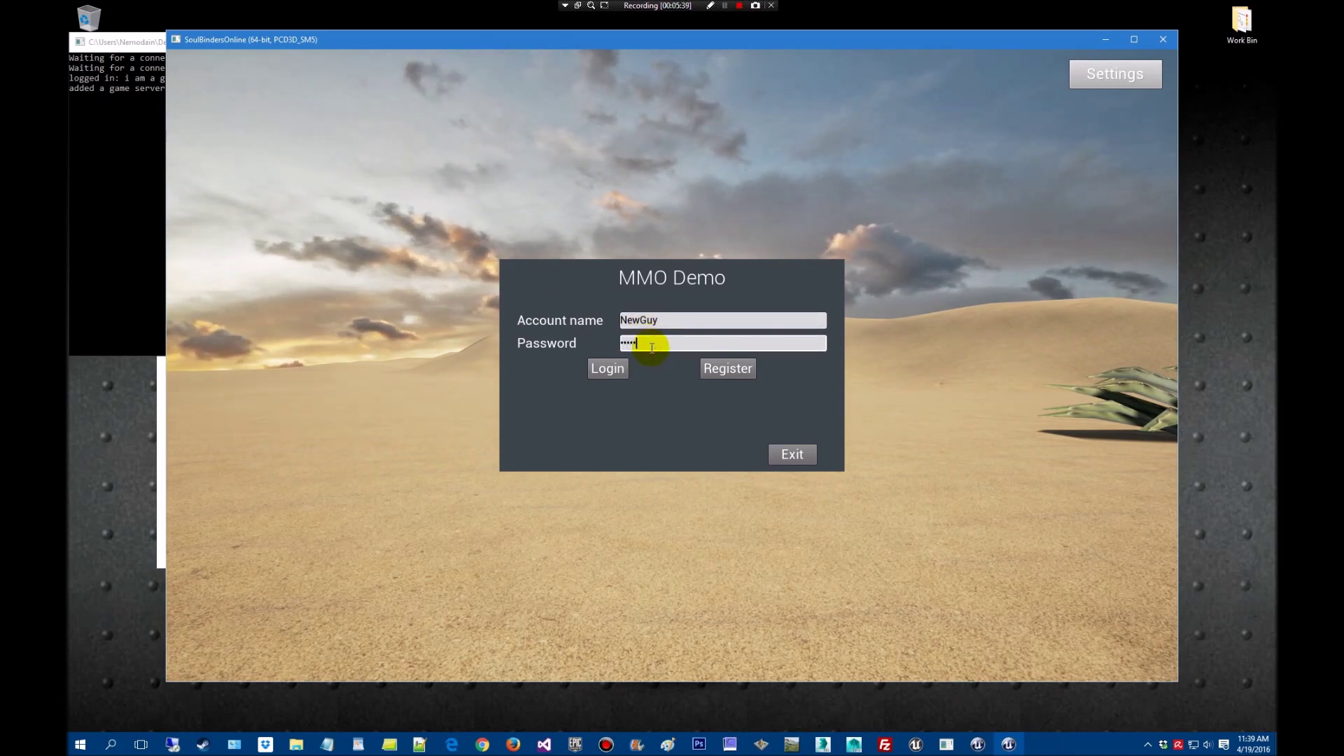
left_click(599, 369)
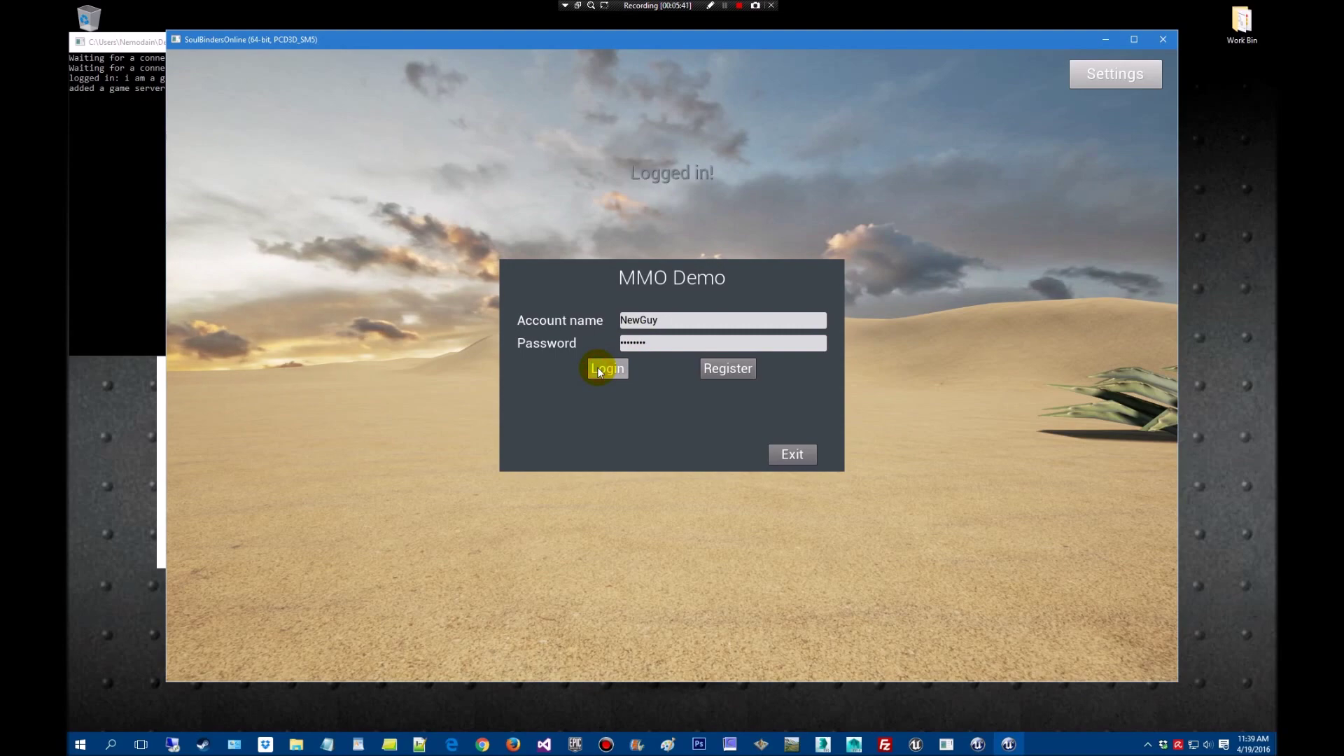
left_click(618, 488)
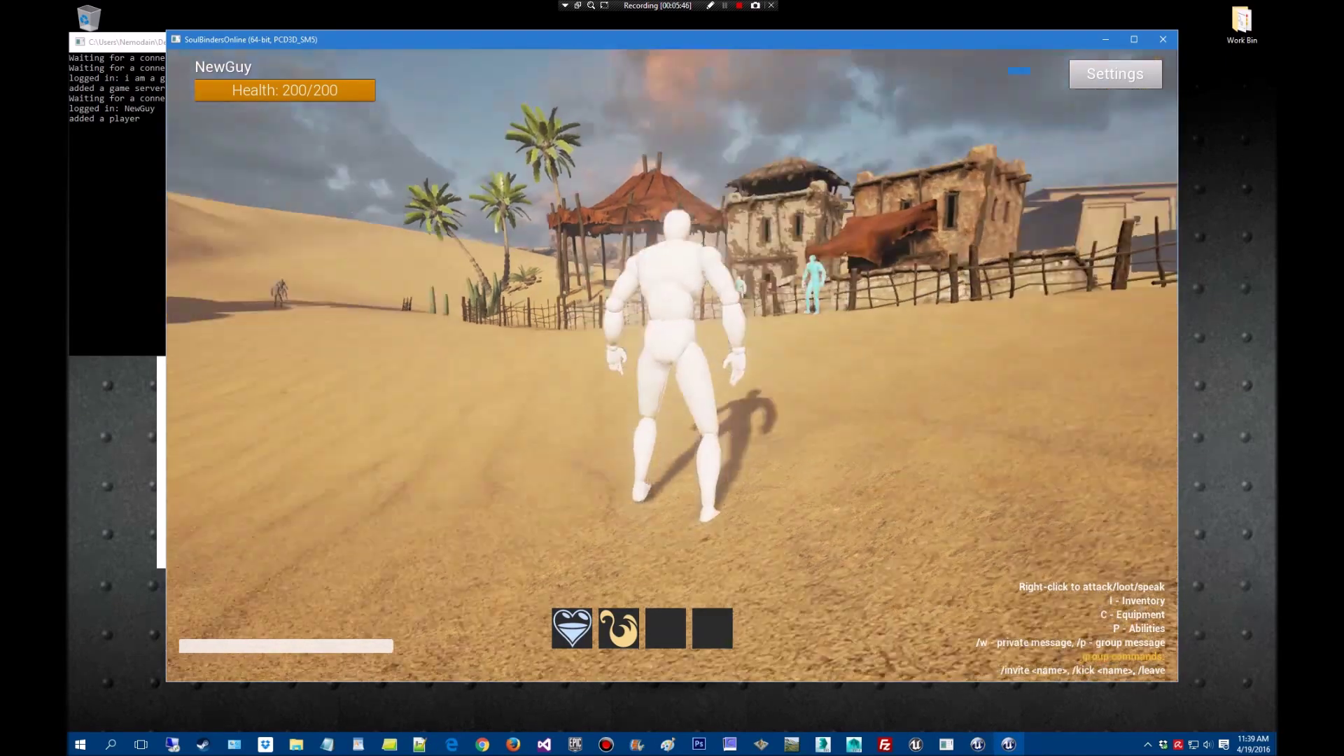
left_click_drag(859, 326, 860, 326)
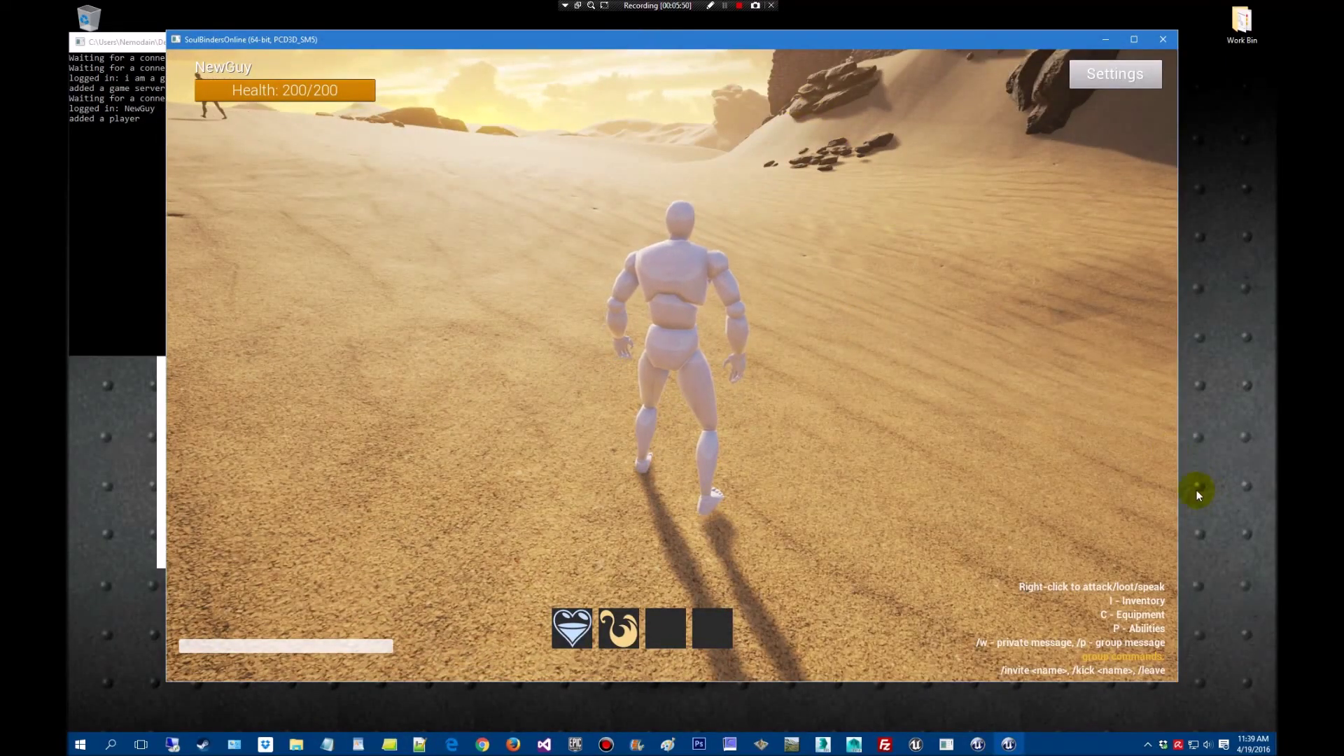
Set the game resolution to an 800x600 window and move it down-left
left_click(1098, 78)
left_click(777, 263)
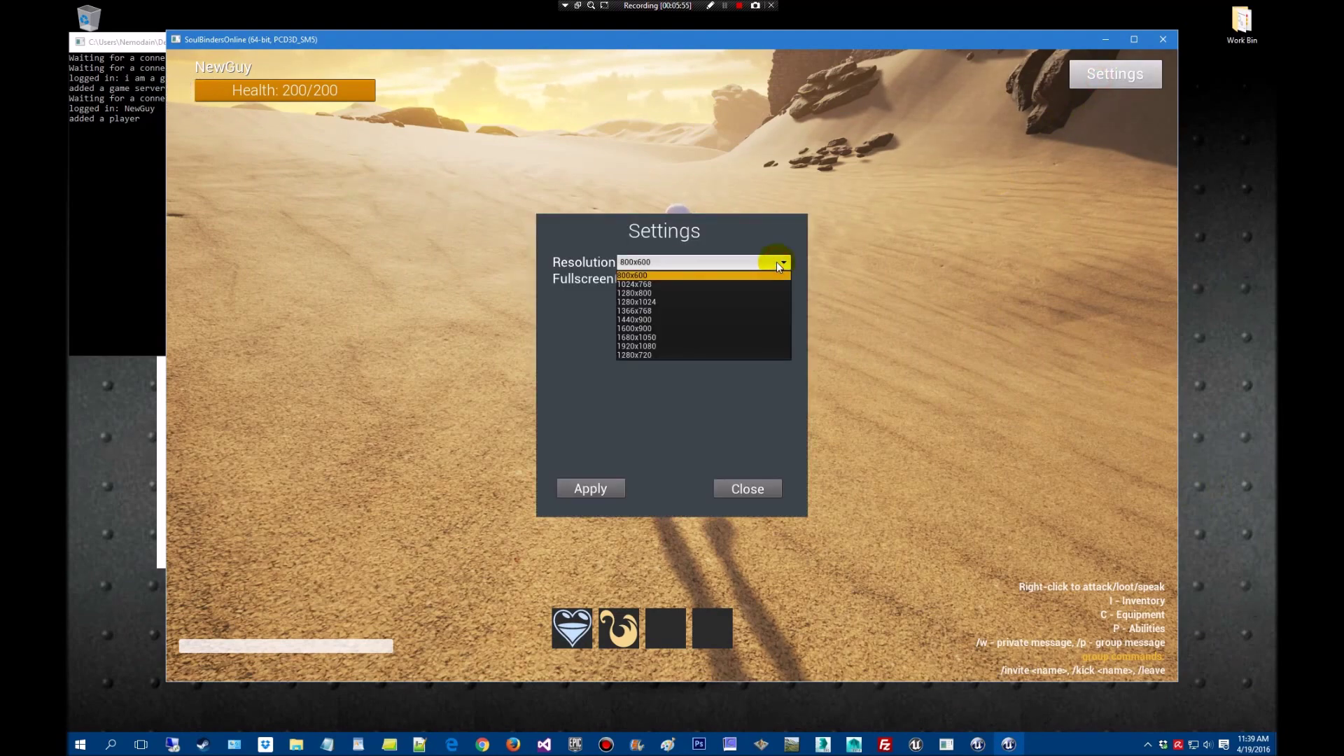
left_click(735, 385)
left_click(590, 488)
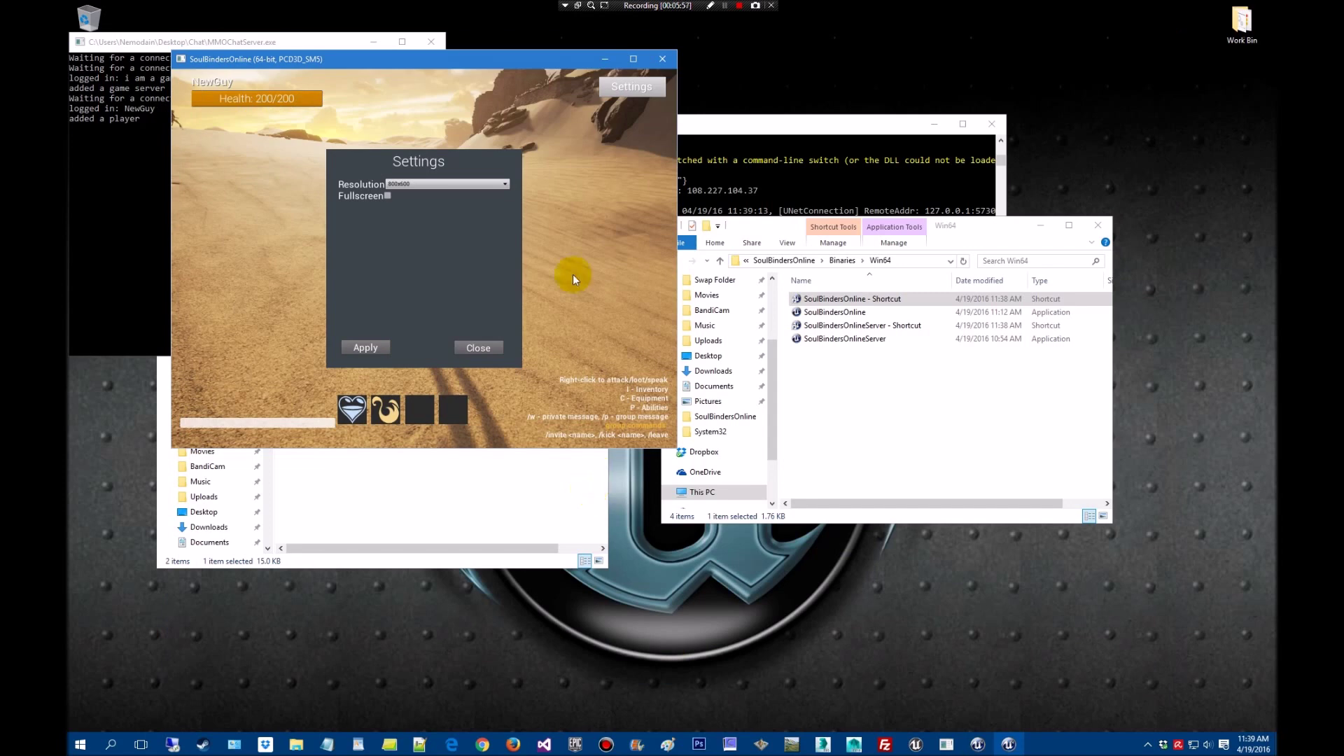
left_click_drag(531, 64, 490, 202)
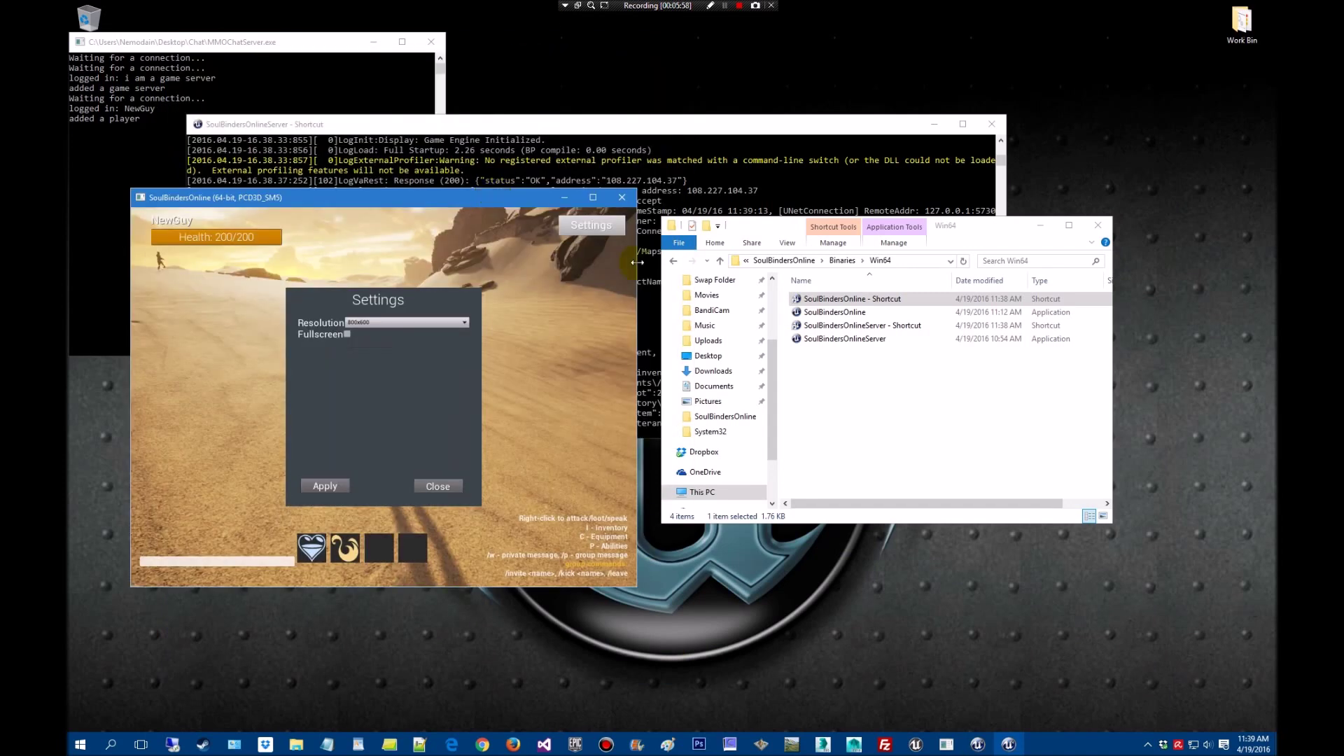
left_click(860, 299)
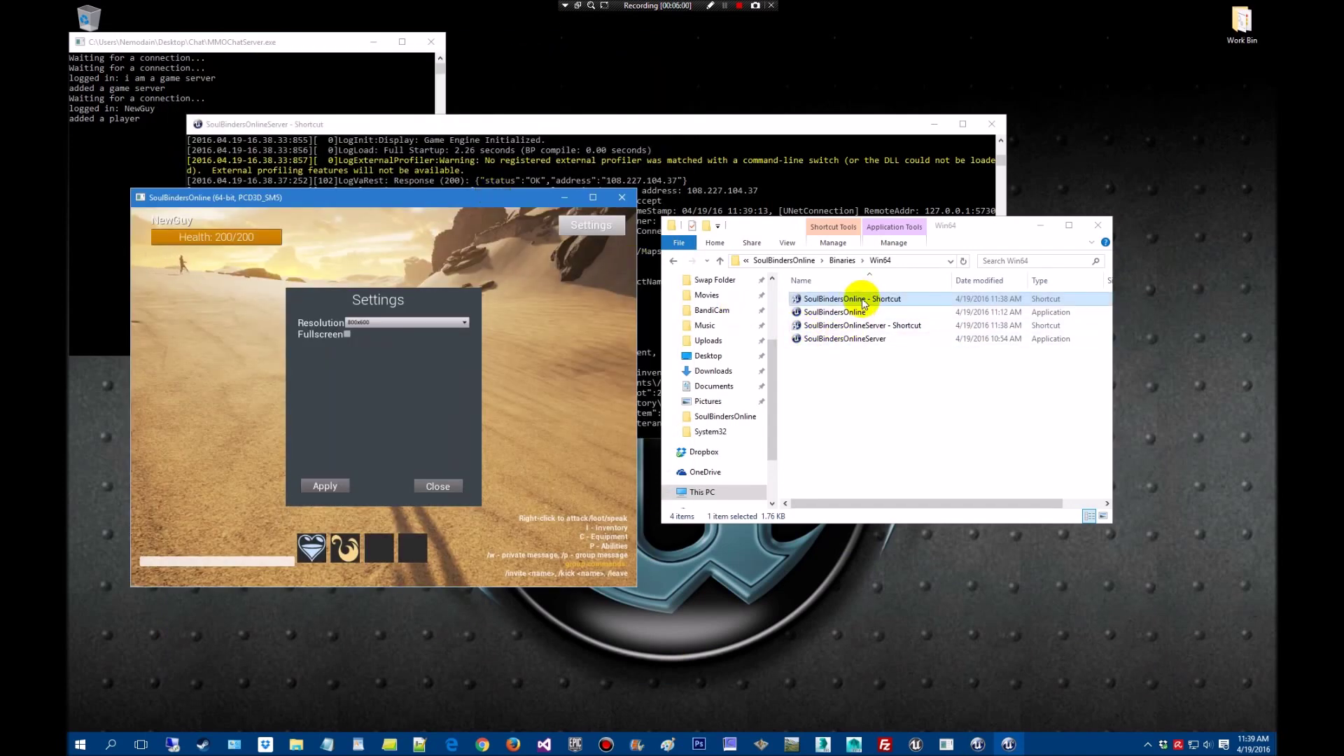
left_click(864, 301)
Launch a second game client and enter the world with a second account
double_click(866, 301)
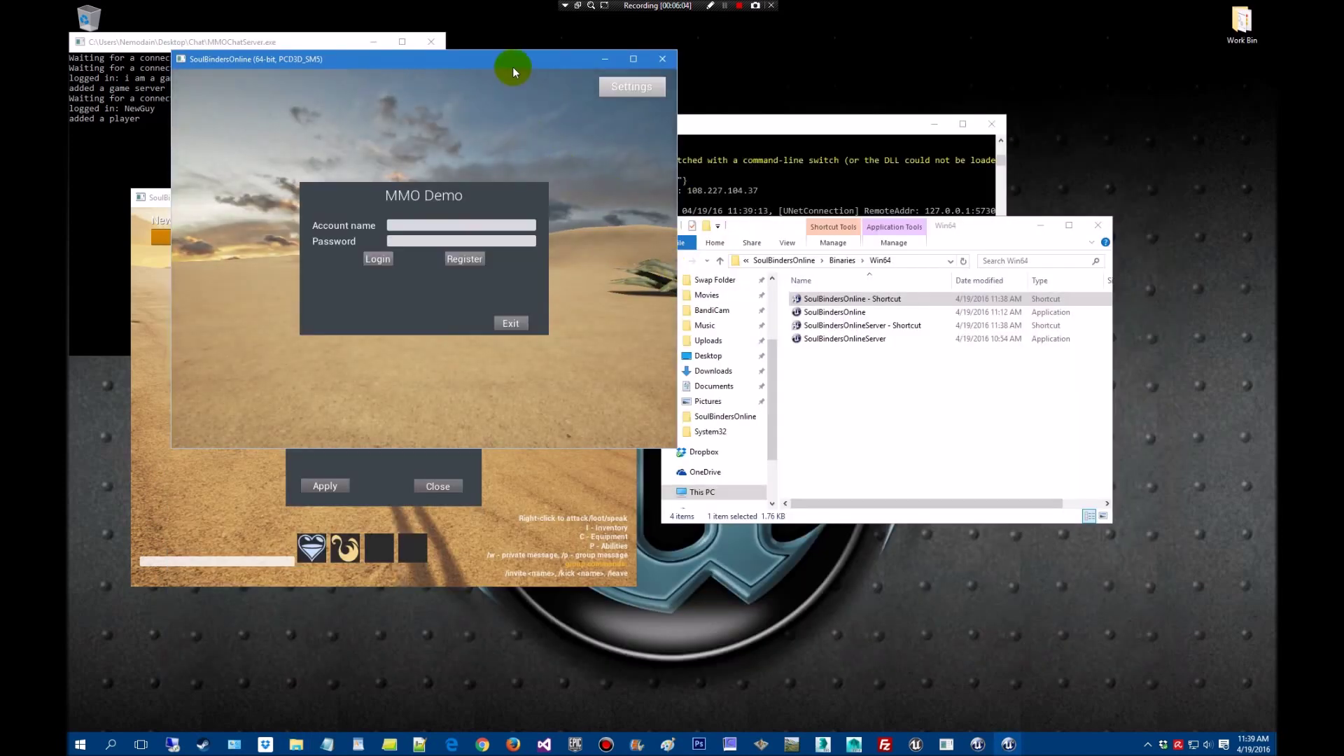
left_click_drag(510, 62, 938, 217)
left_click(852, 378)
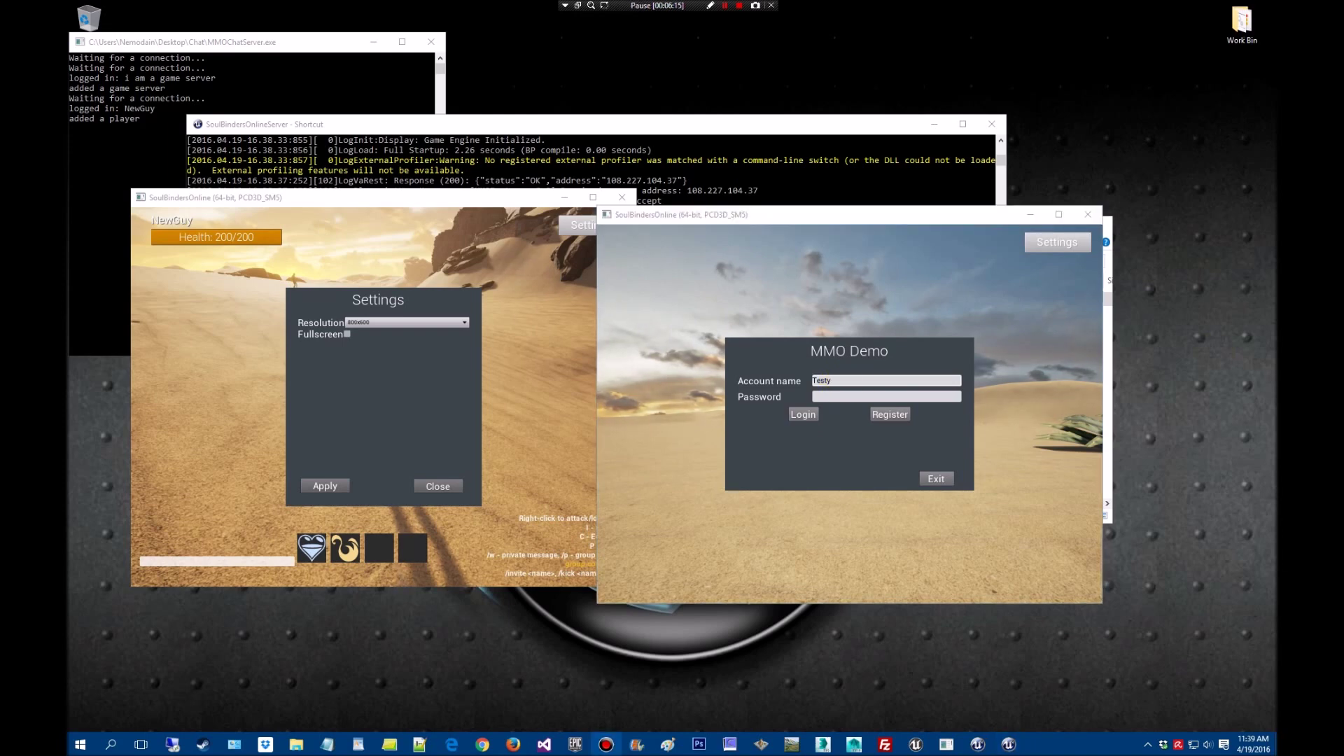
left_click_drag(836, 380, 778, 385)
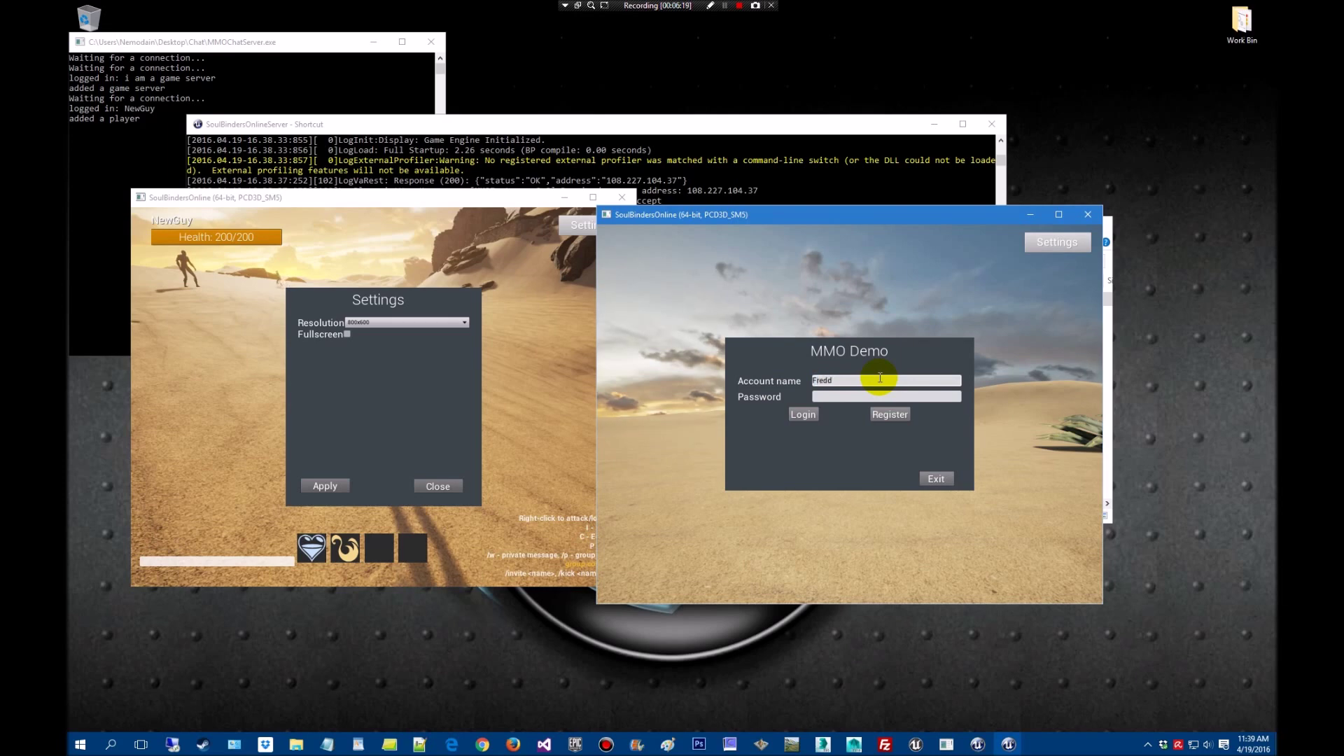
left_click(841, 397)
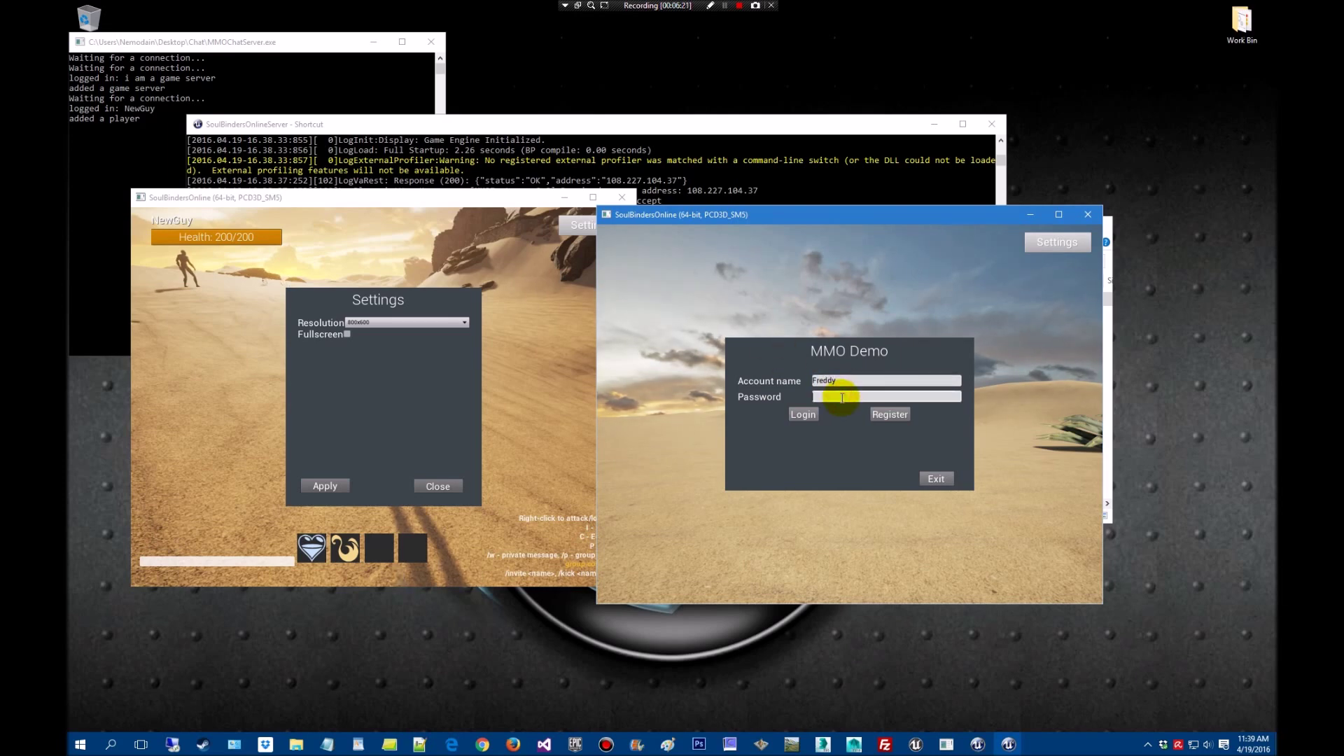
left_click(804, 417)
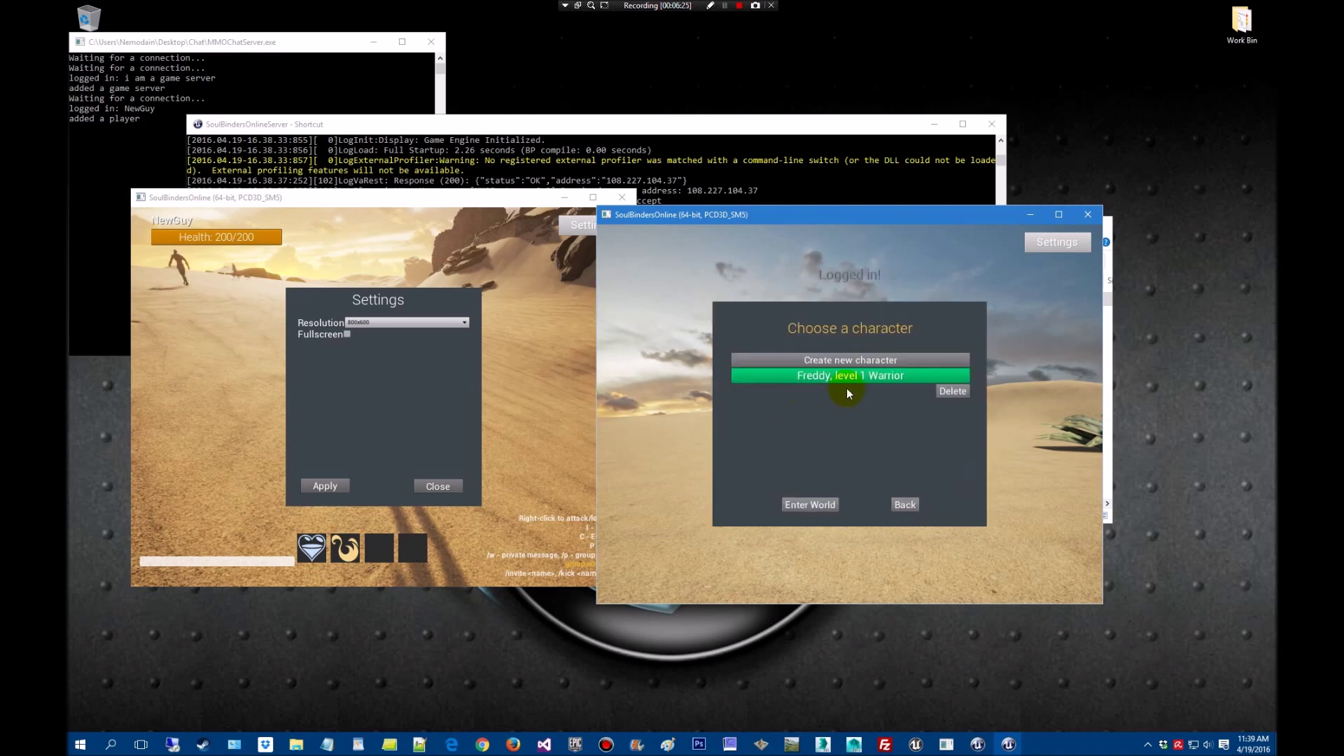
left_click(811, 504)
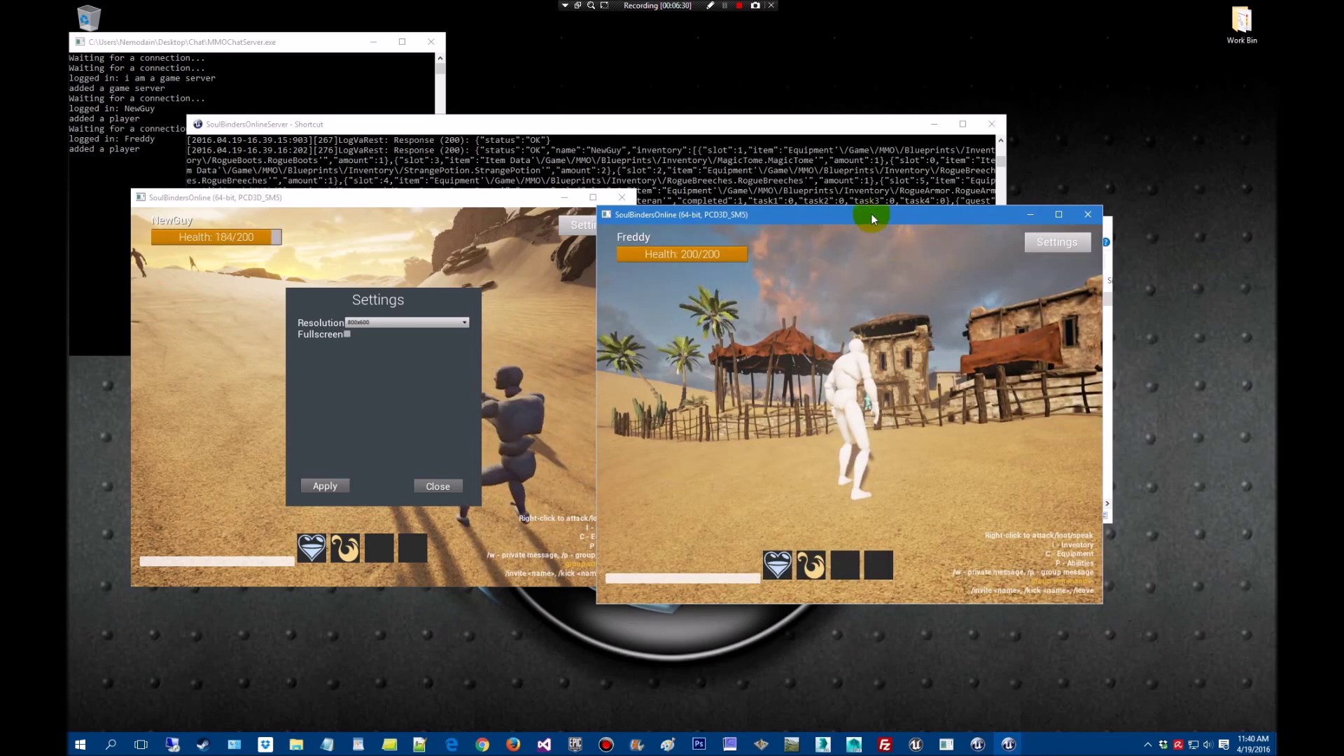
Attack the bandit with the first player and place both game windows below the server console
left_click_drag(868, 216, 982, 268)
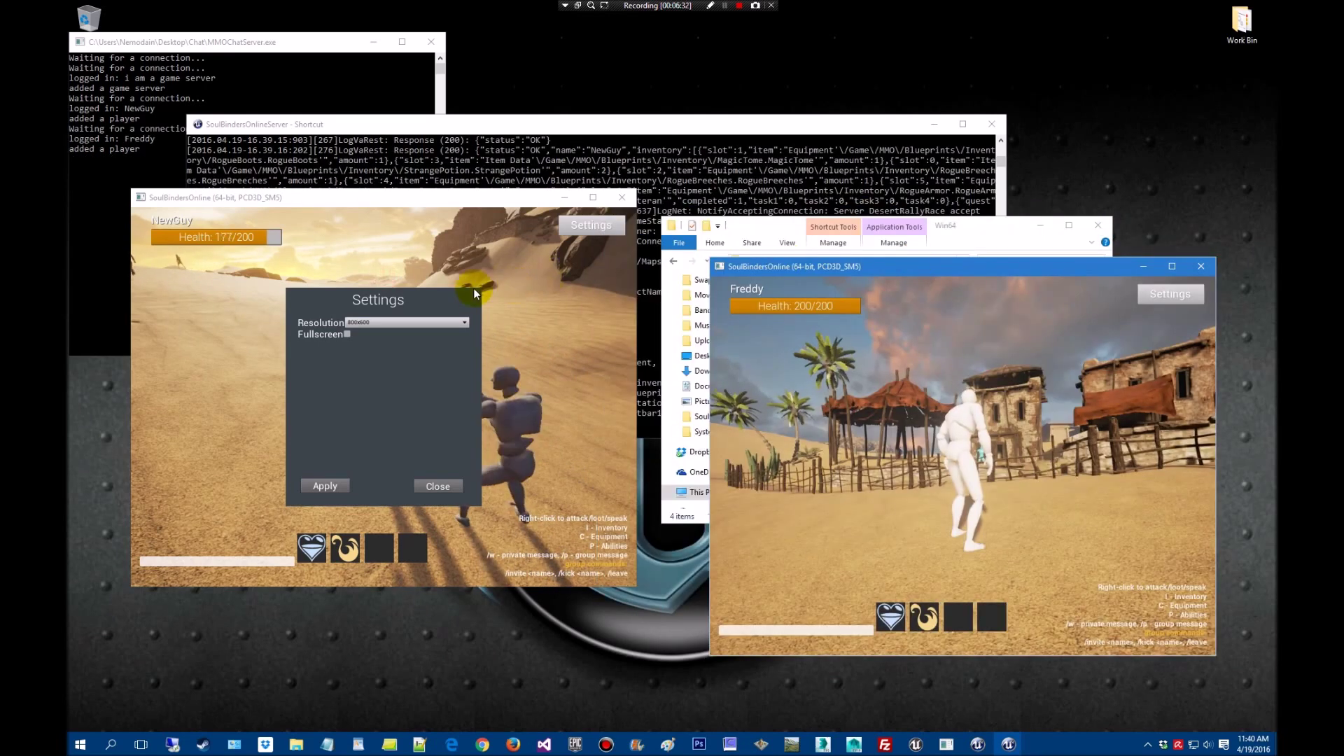
left_click(439, 486)
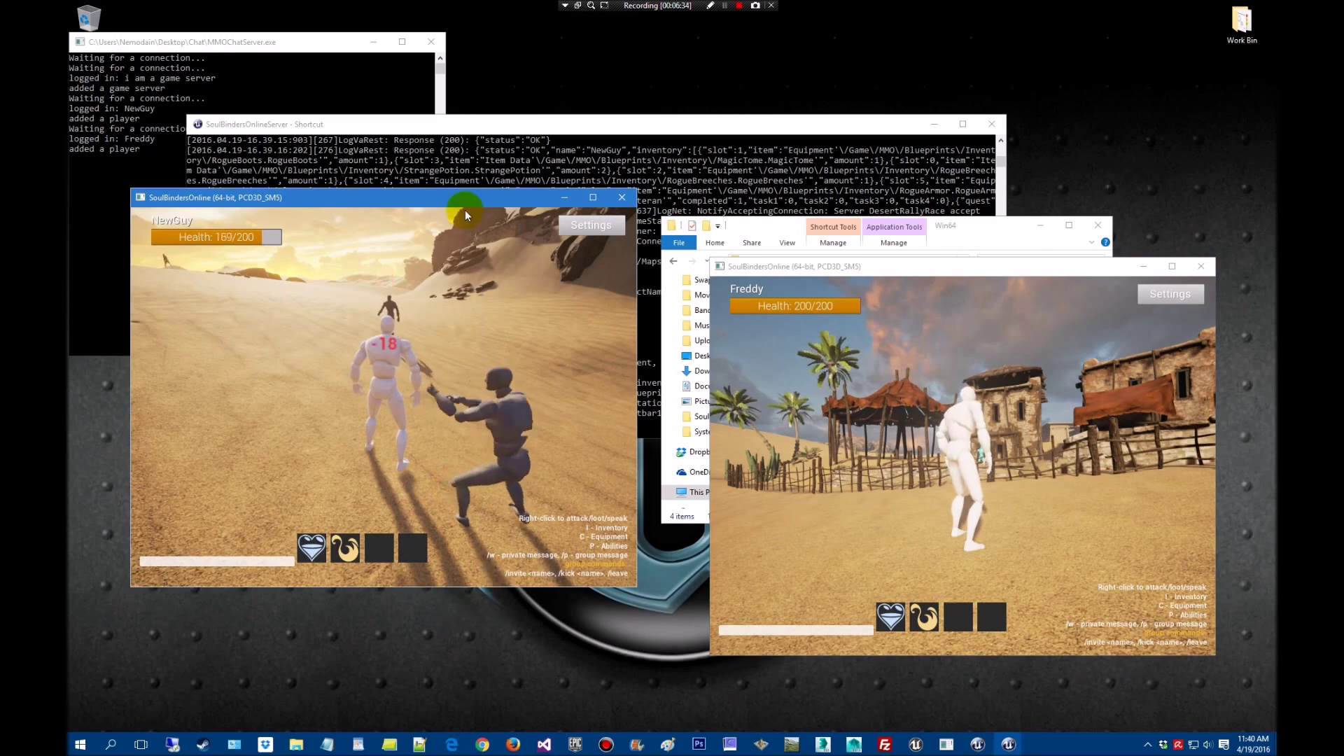
left_click_drag(468, 203, 451, 253)
right_click(429, 390)
key("XF86AudioLowerVolume")
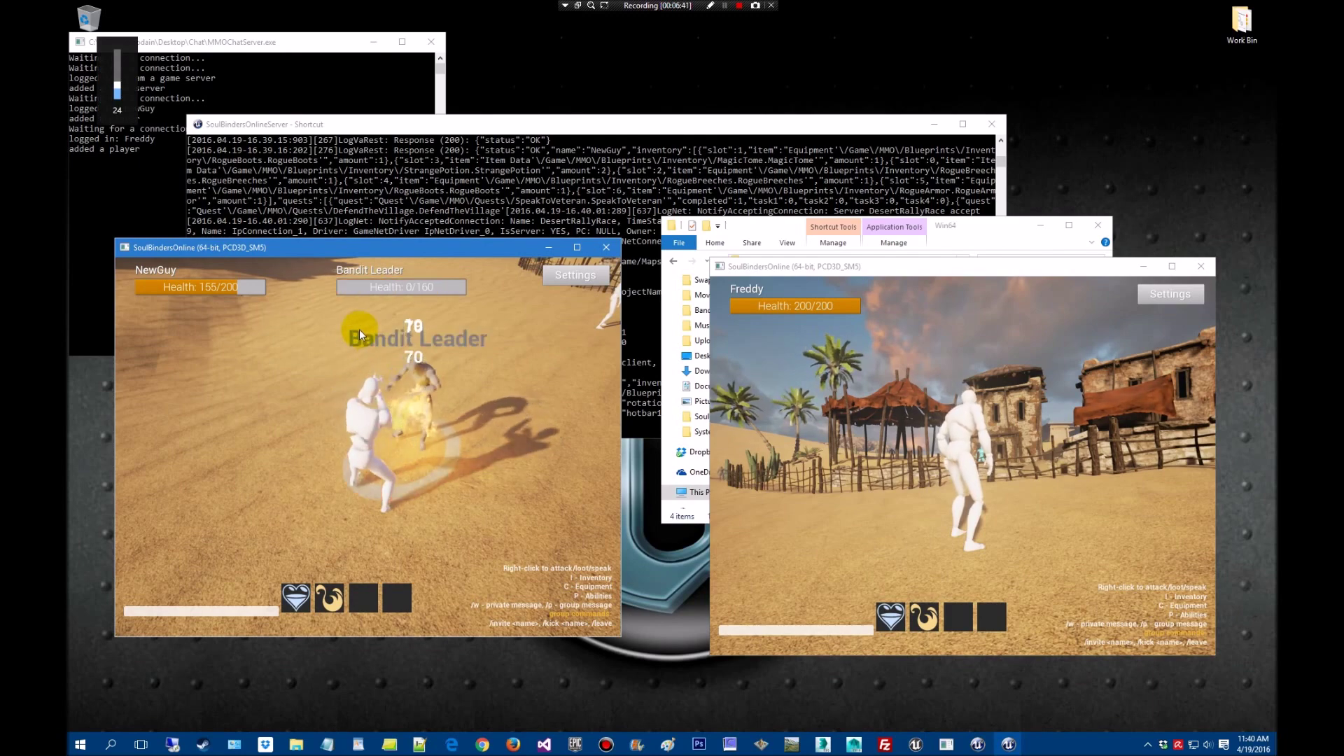
left_click_drag(486, 250, 468, 332)
left_click_drag(1035, 267, 992, 351)
left_click_drag(810, 126, 952, 28)
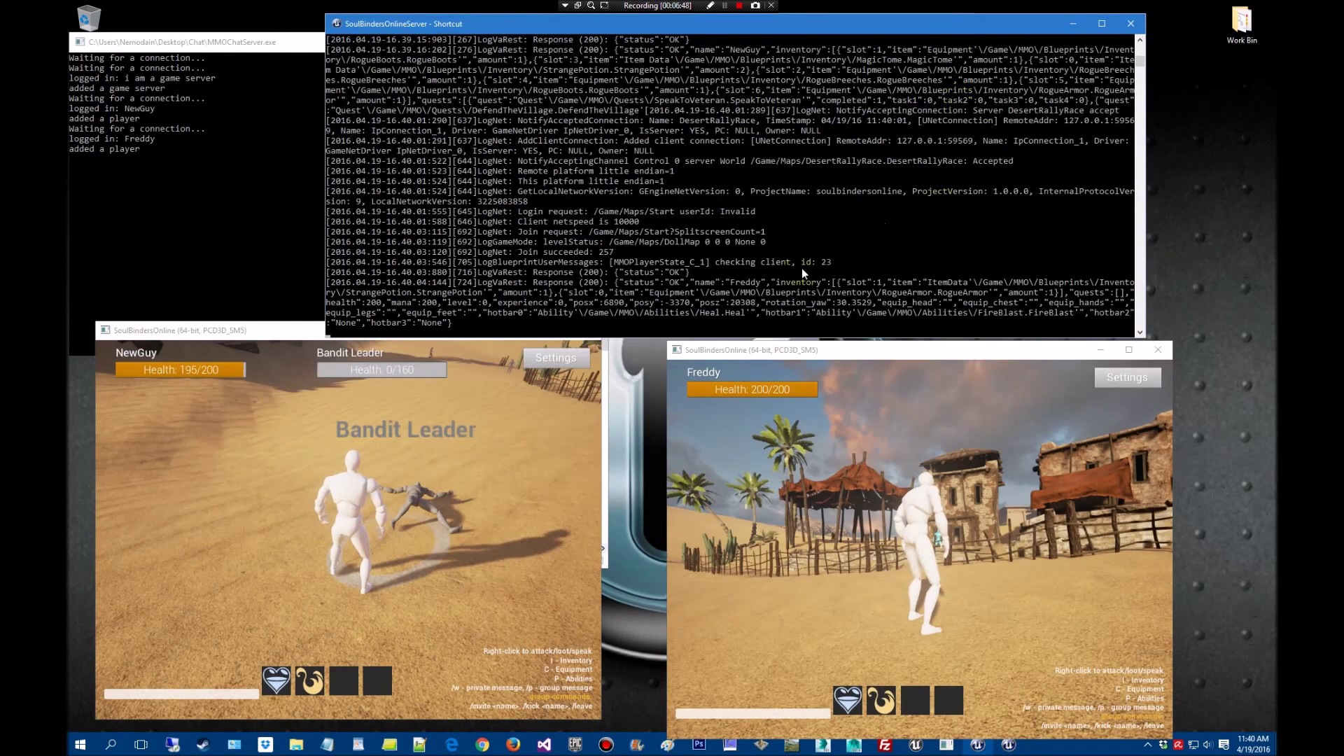
Send 'test' from the first player's chat and reply 'test yes' from the second
left_click(913, 357)
key("w")
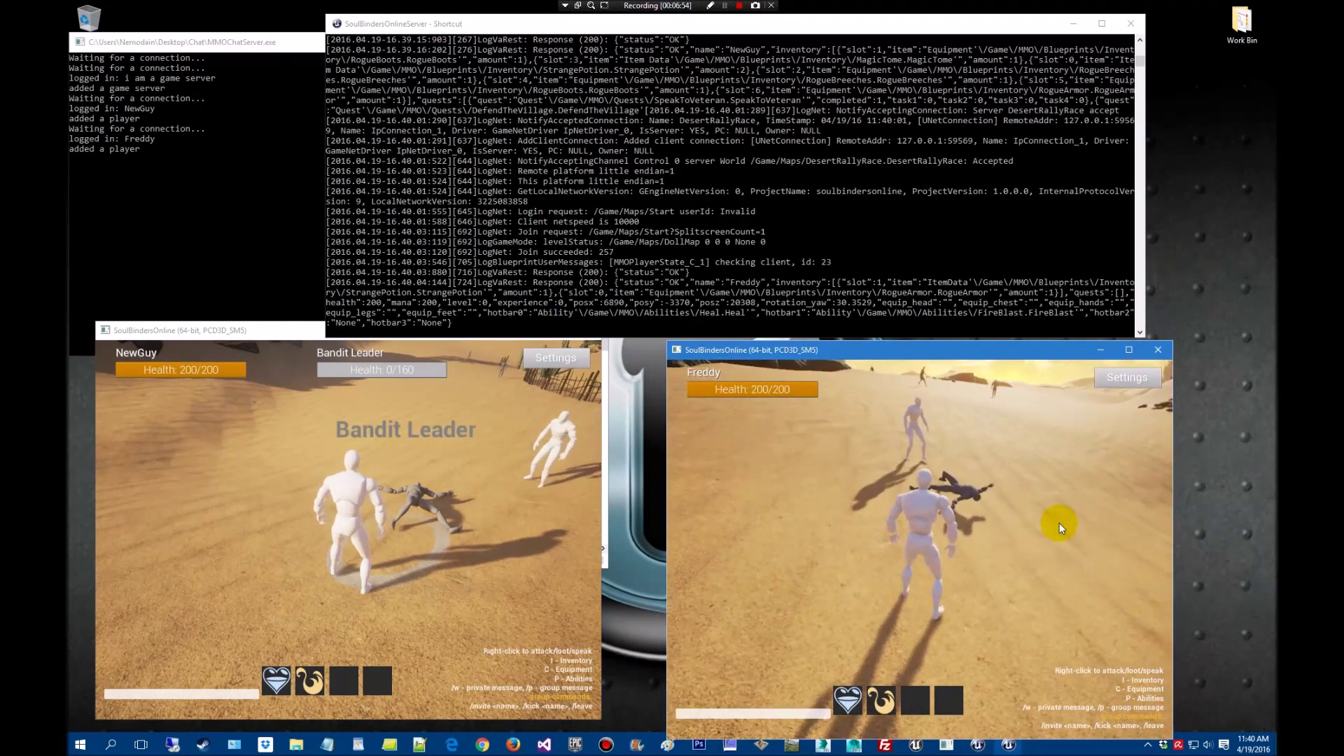
left_click(275, 330)
left_click(150, 694)
type("test")
key("Return")
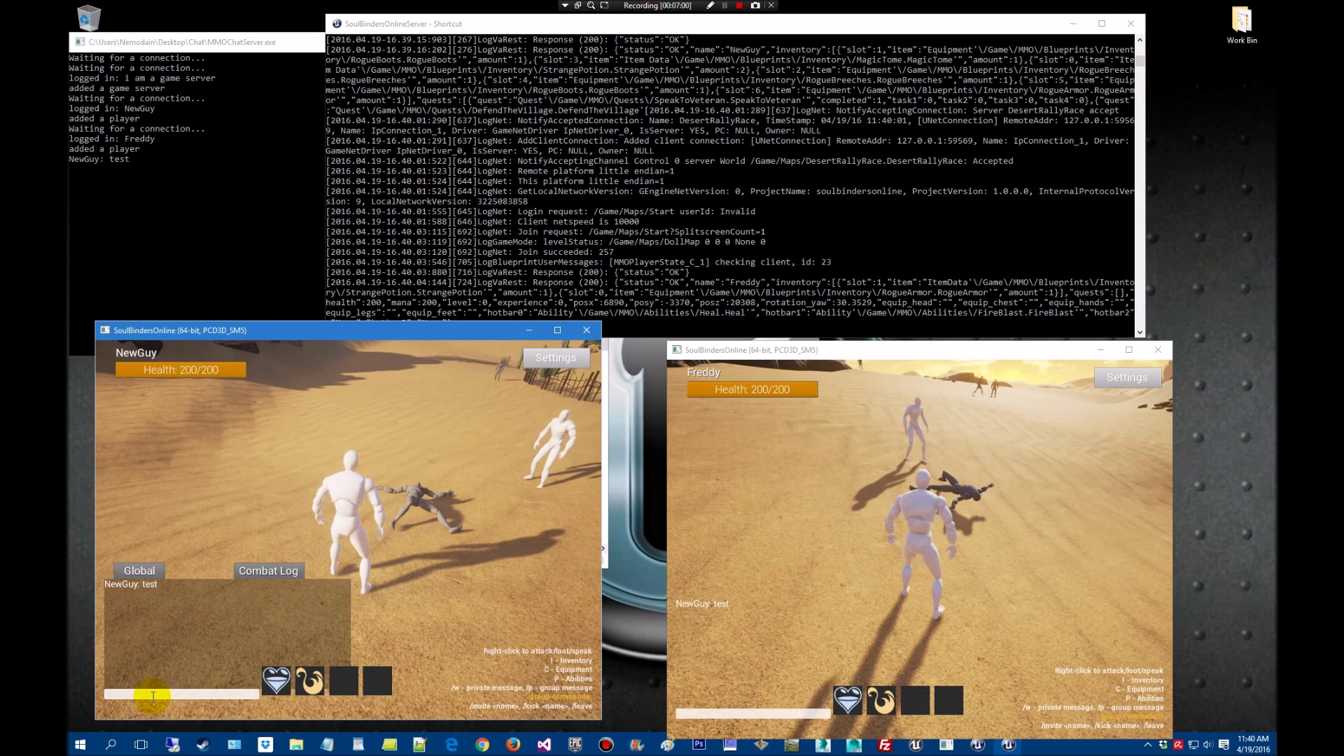
left_click(696, 713)
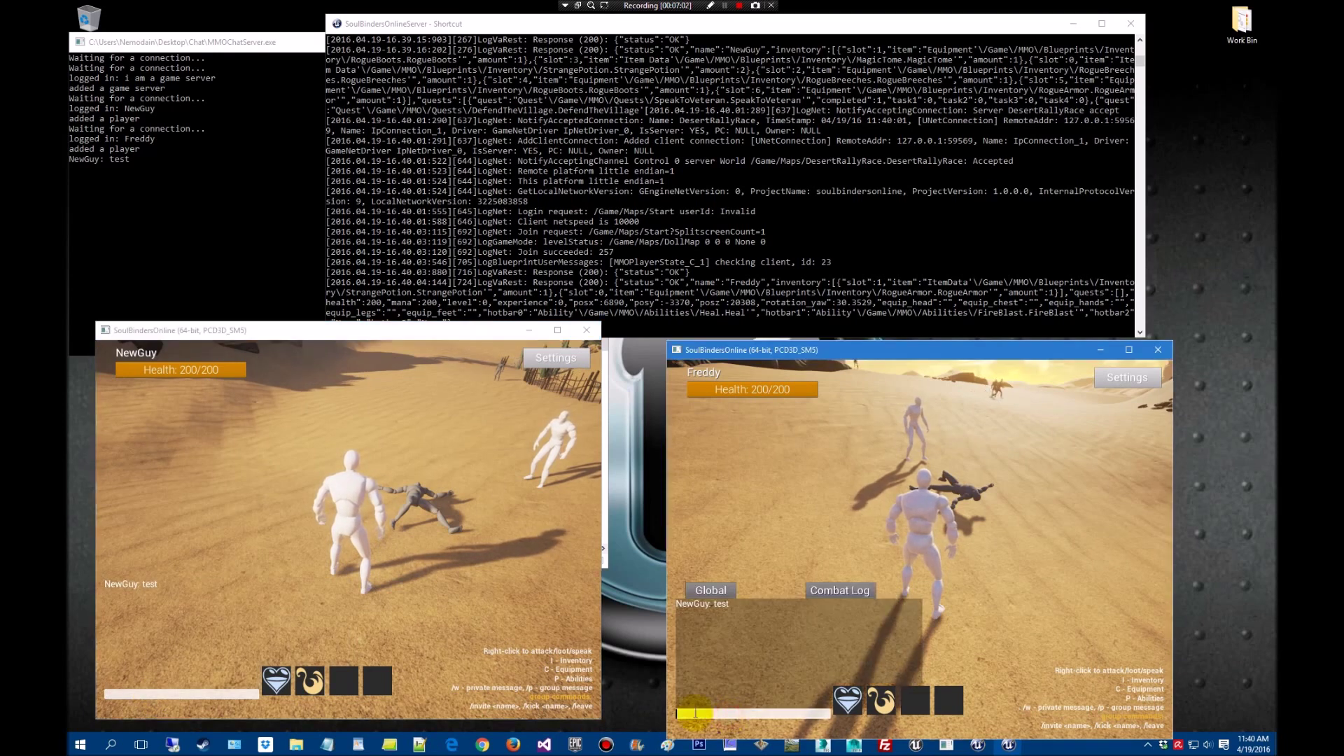
type("test yes")
key("Return")
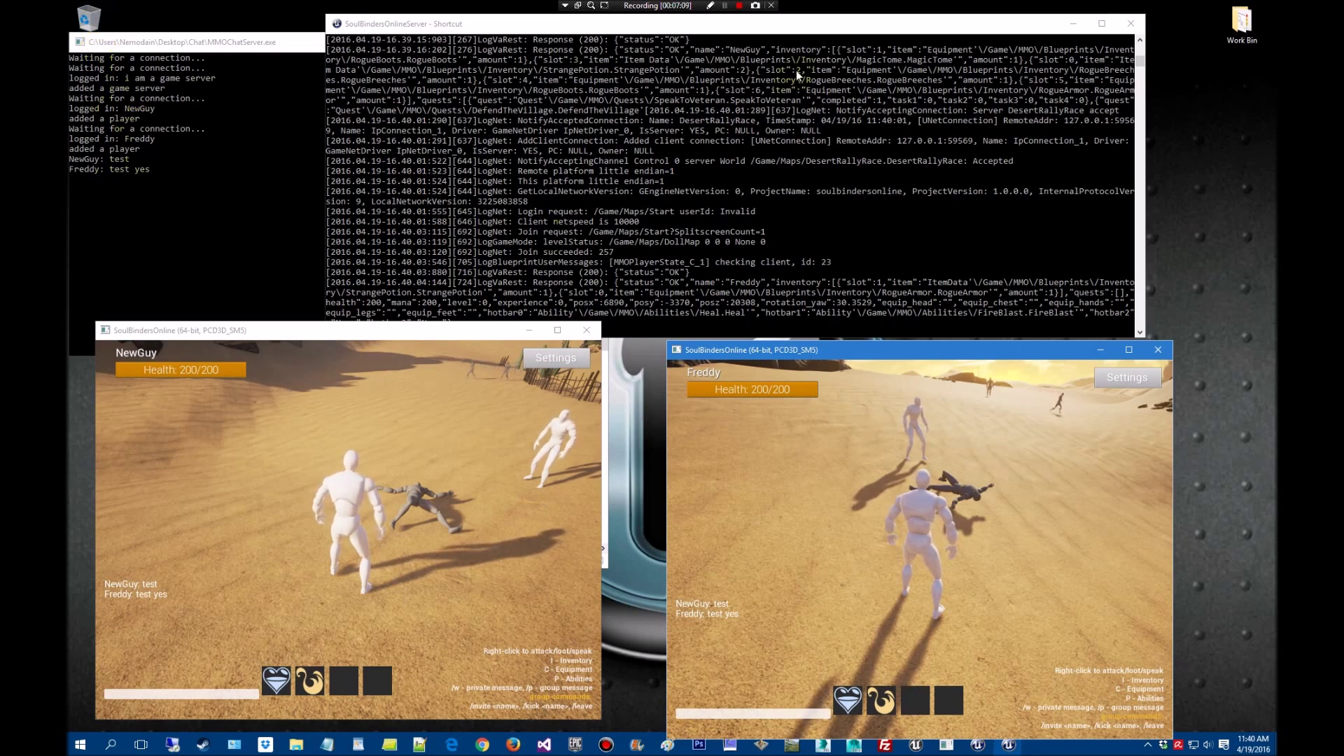
Nudge the server console up, then switch to the launcher setup guide in Chrome
left_click(795, 21)
left_click(791, 19)
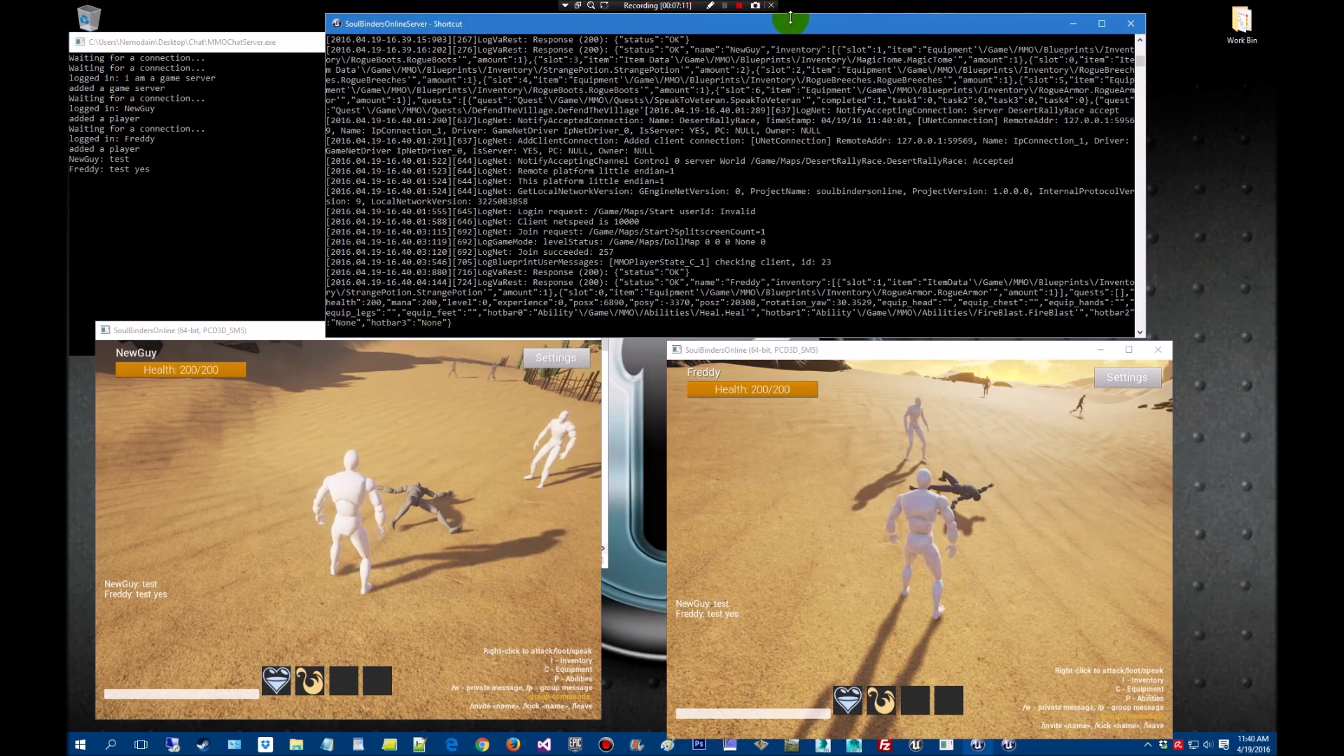
left_click_drag(799, 25, 811, 18)
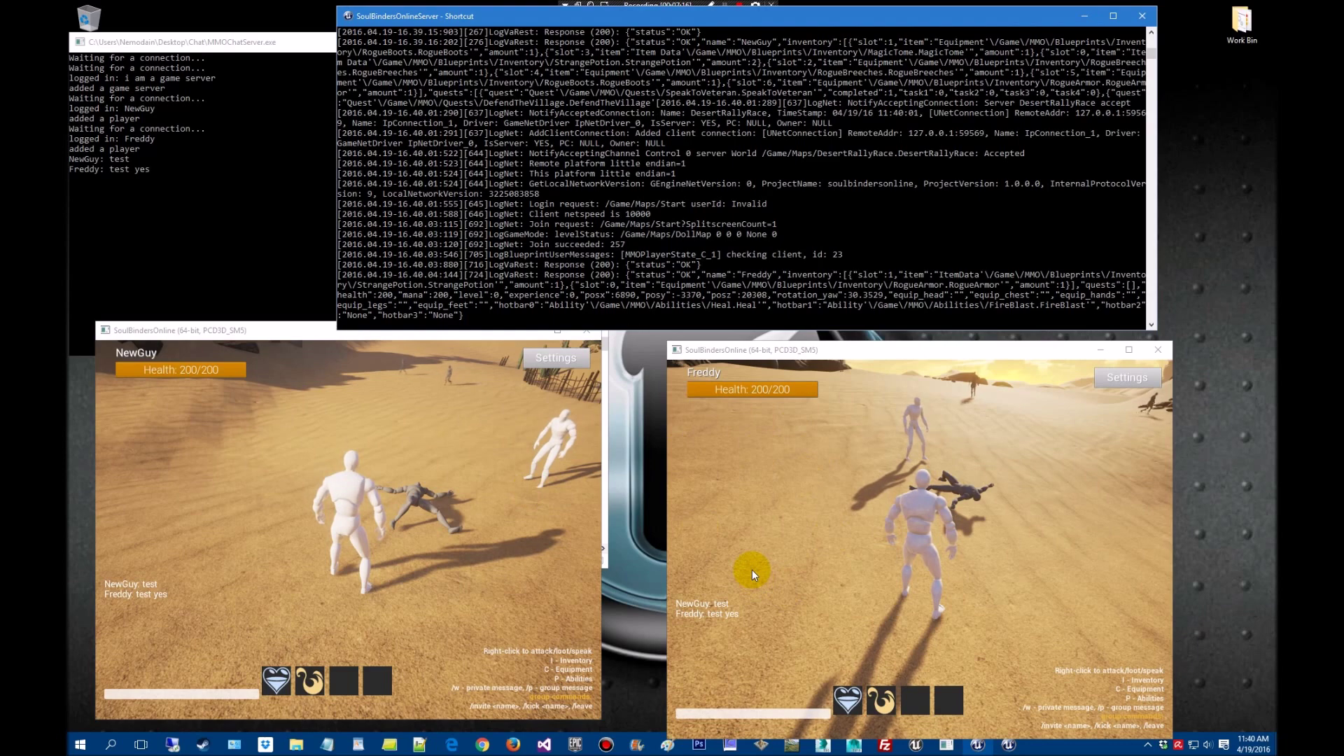
left_click(741, 530)
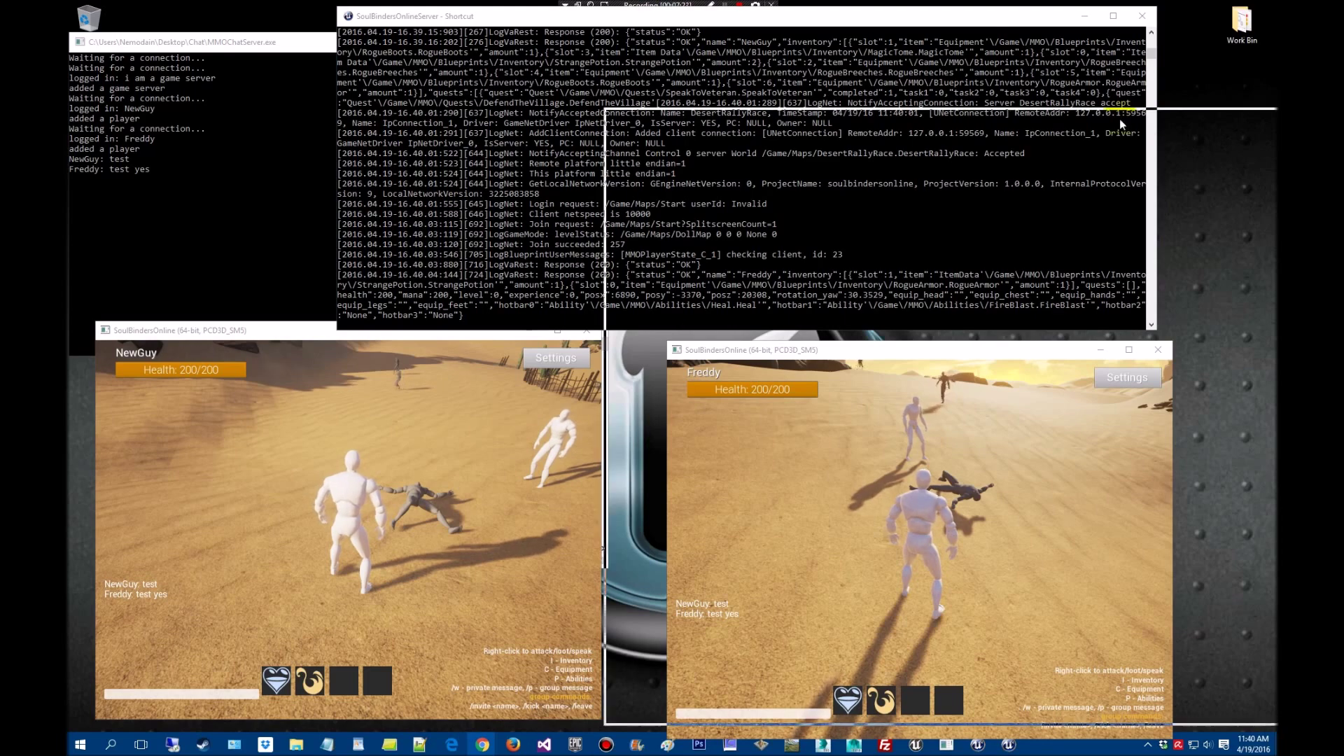
key("alt+Tab")
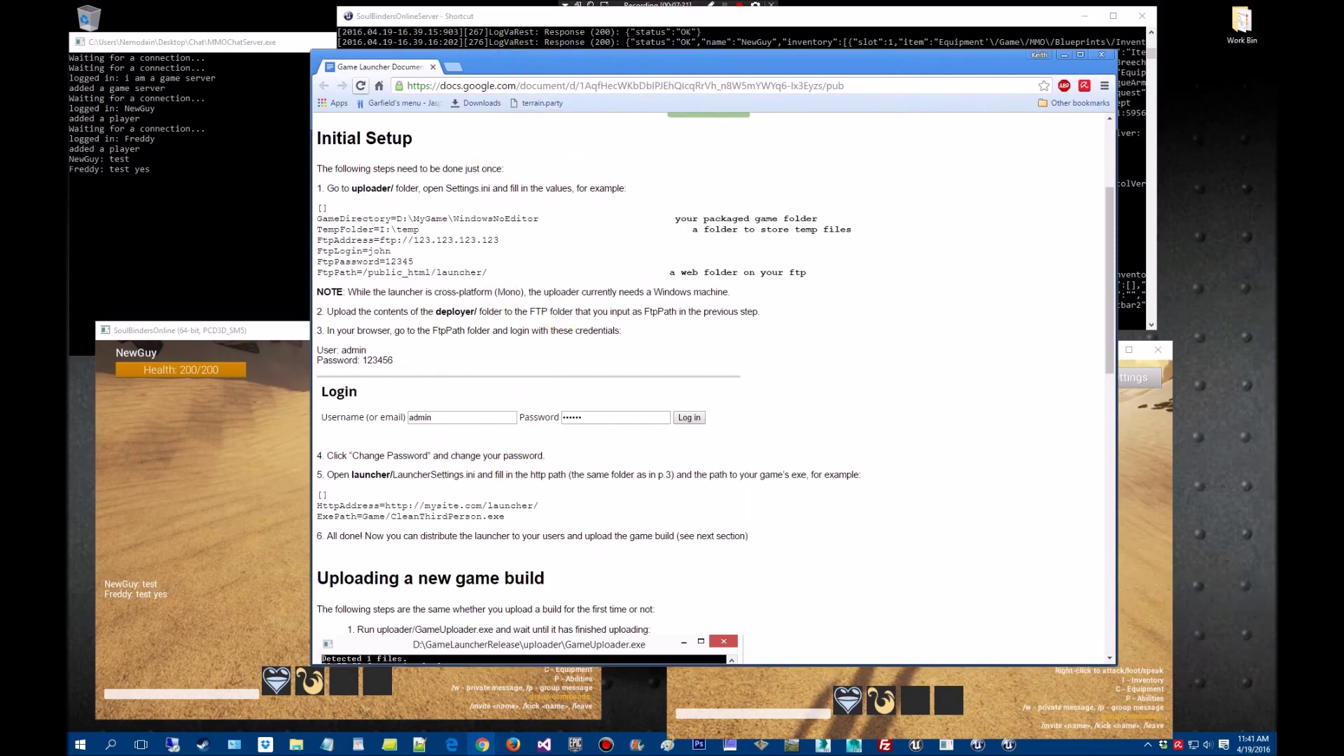
Mark 'Settings.ini' in the guide's step 1 and snap Chrome to the right half
key("super+Down")
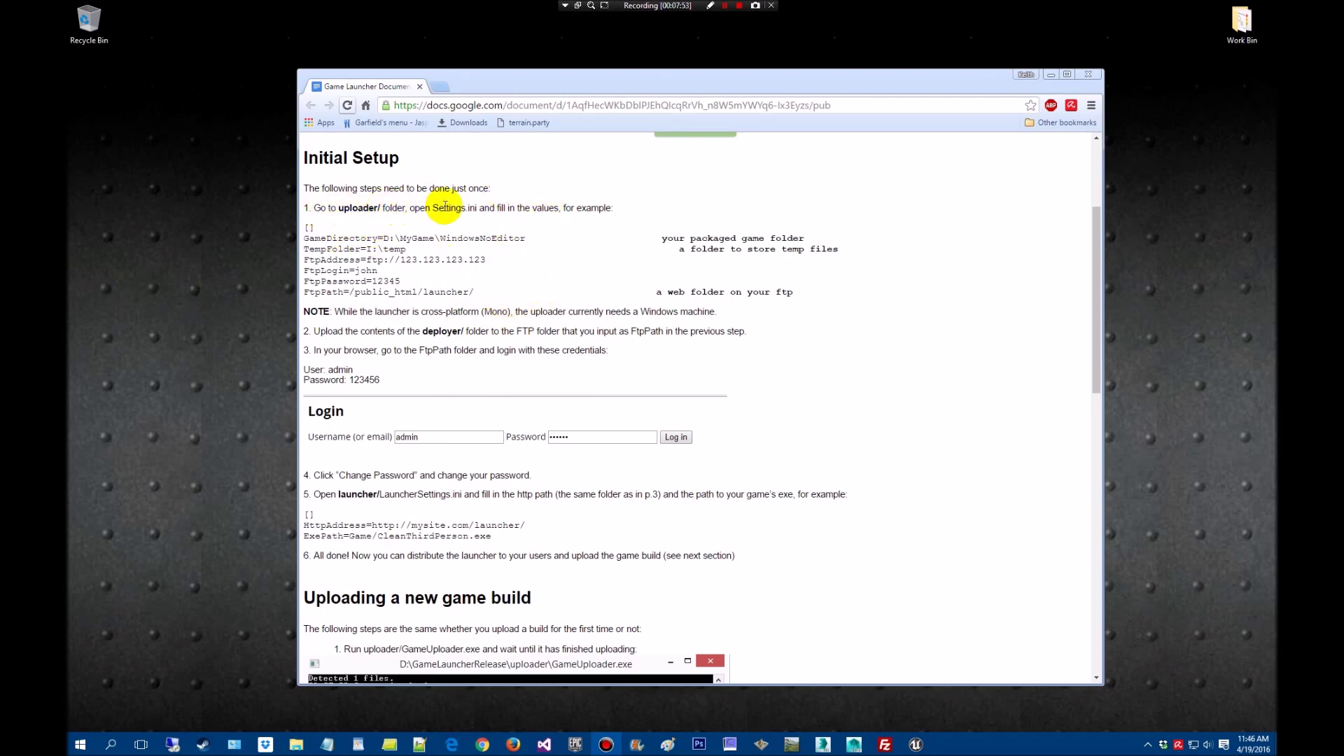
left_click_drag(477, 208, 439, 207)
left_click_drag(500, 84, 1343, 176)
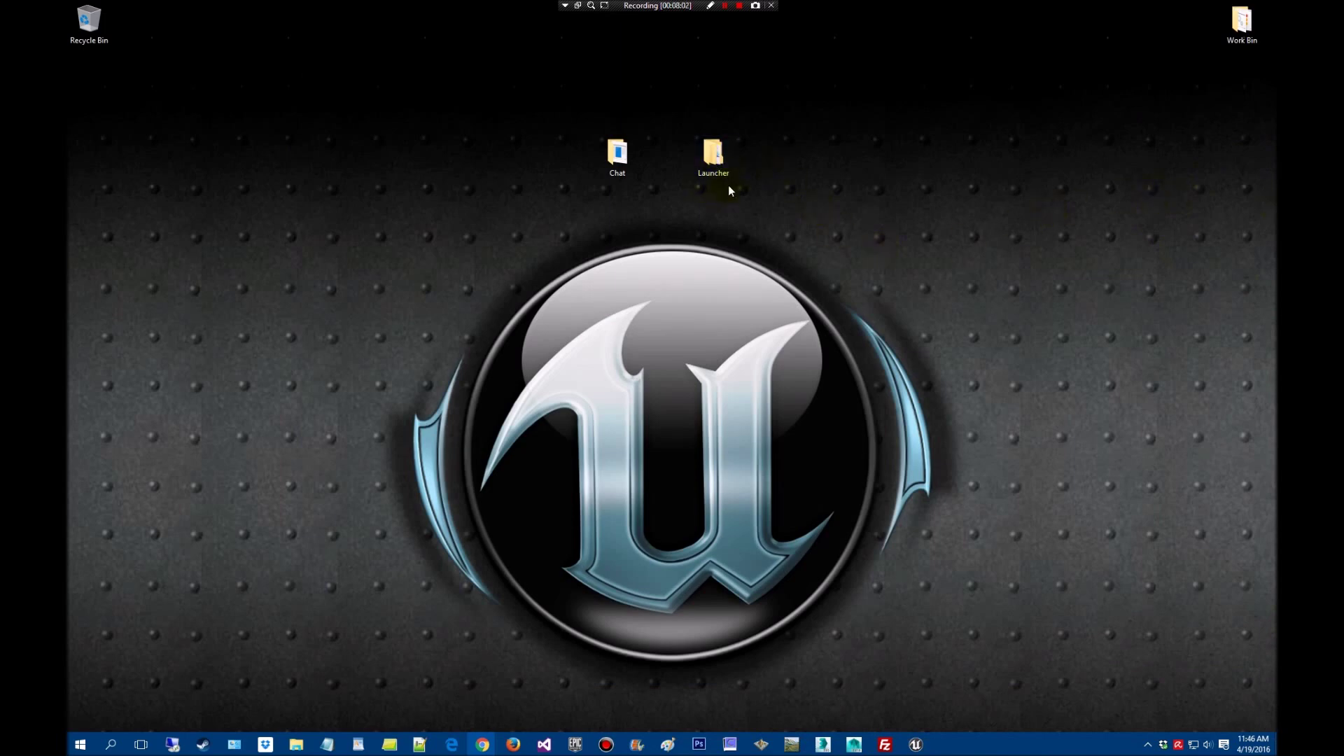
Open a new File Explorer window and browse into _MMO Kit's mmo-starter-kit-for-unreal-4.11 folder
mouse_move(299, 751)
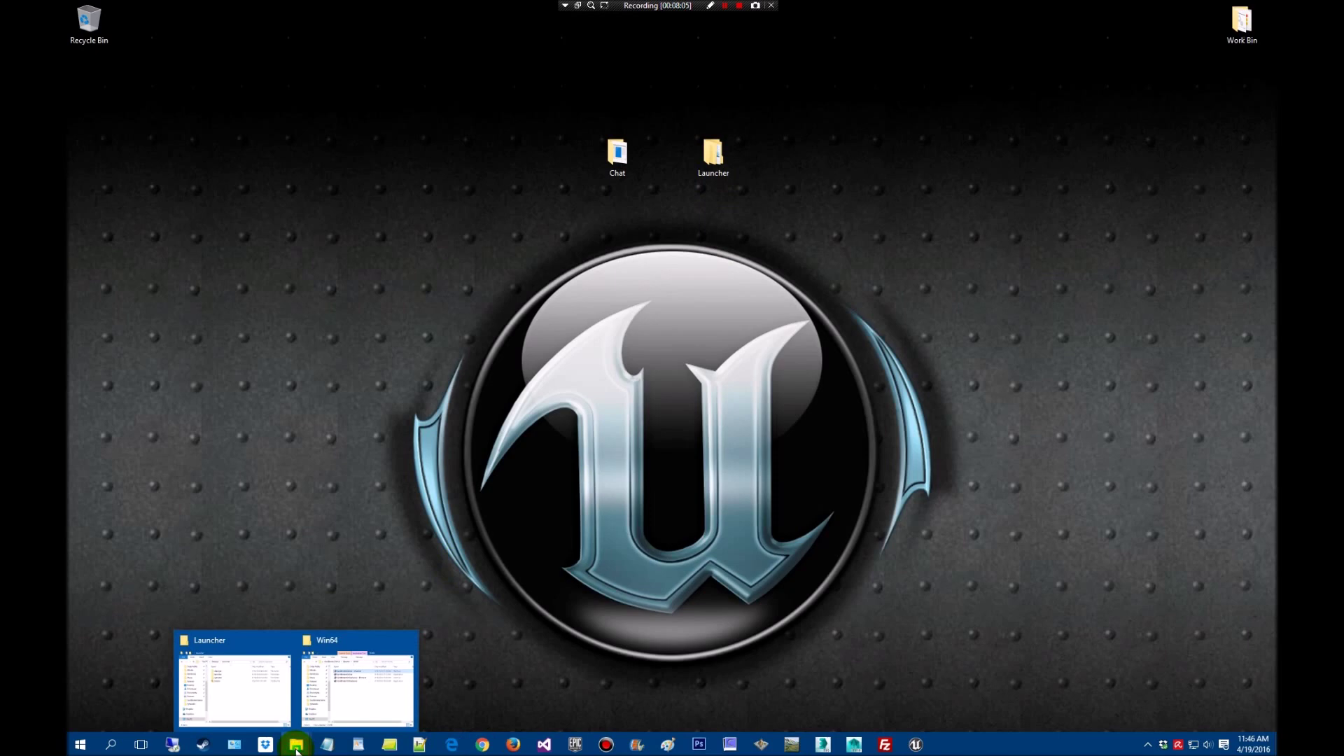
right_click(297, 751)
left_click(284, 683)
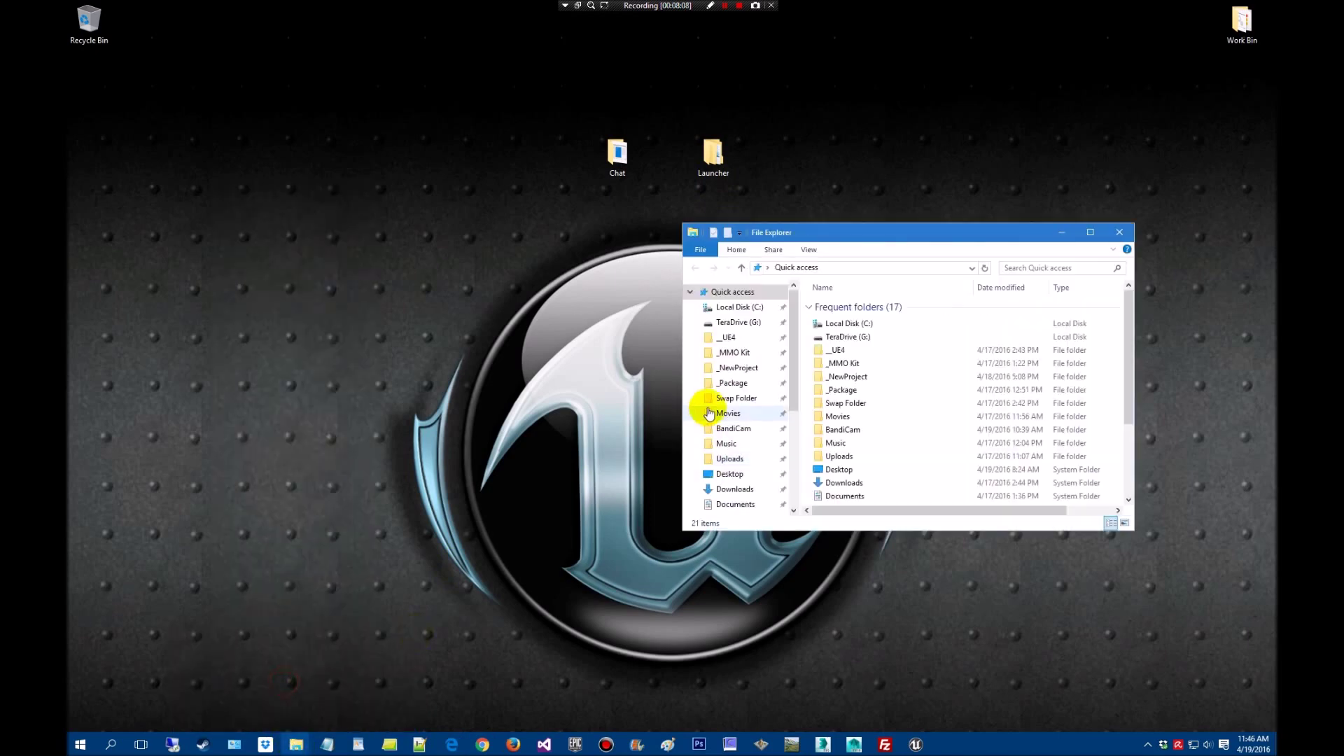
left_click(743, 352)
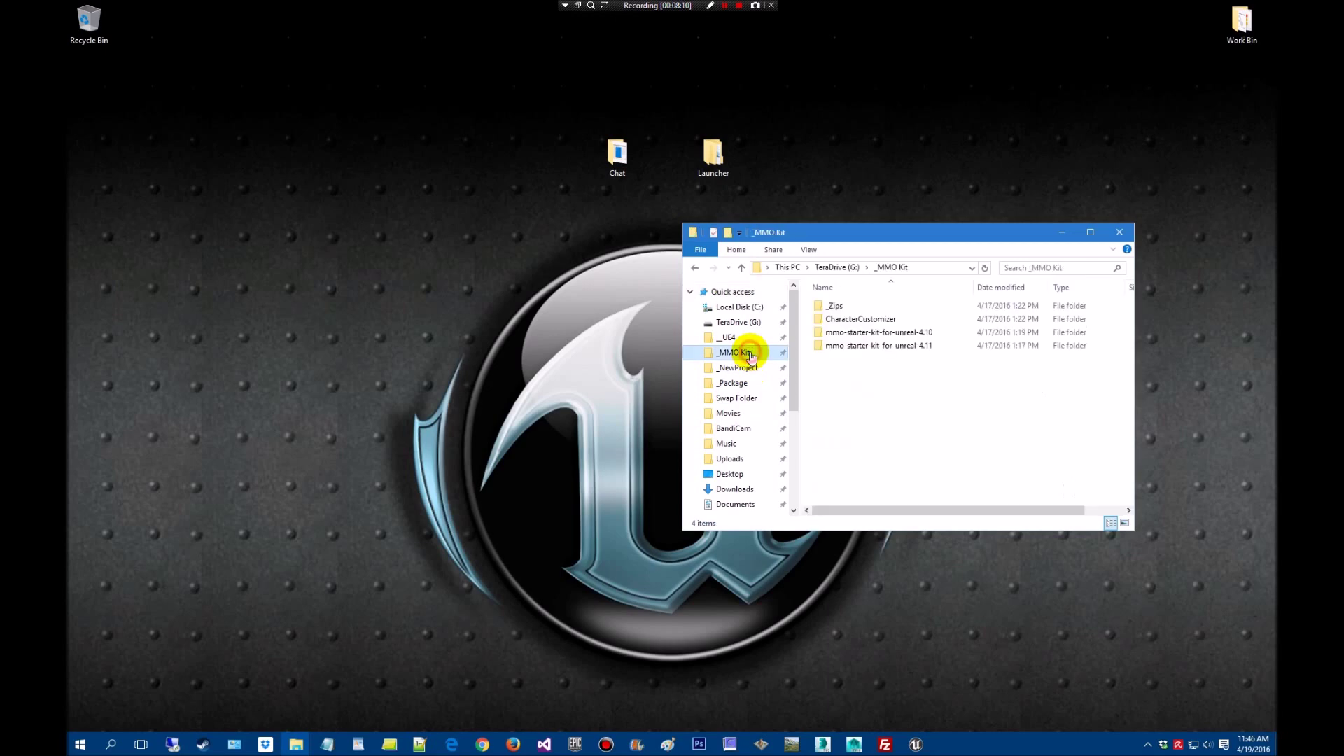
double_click(907, 345)
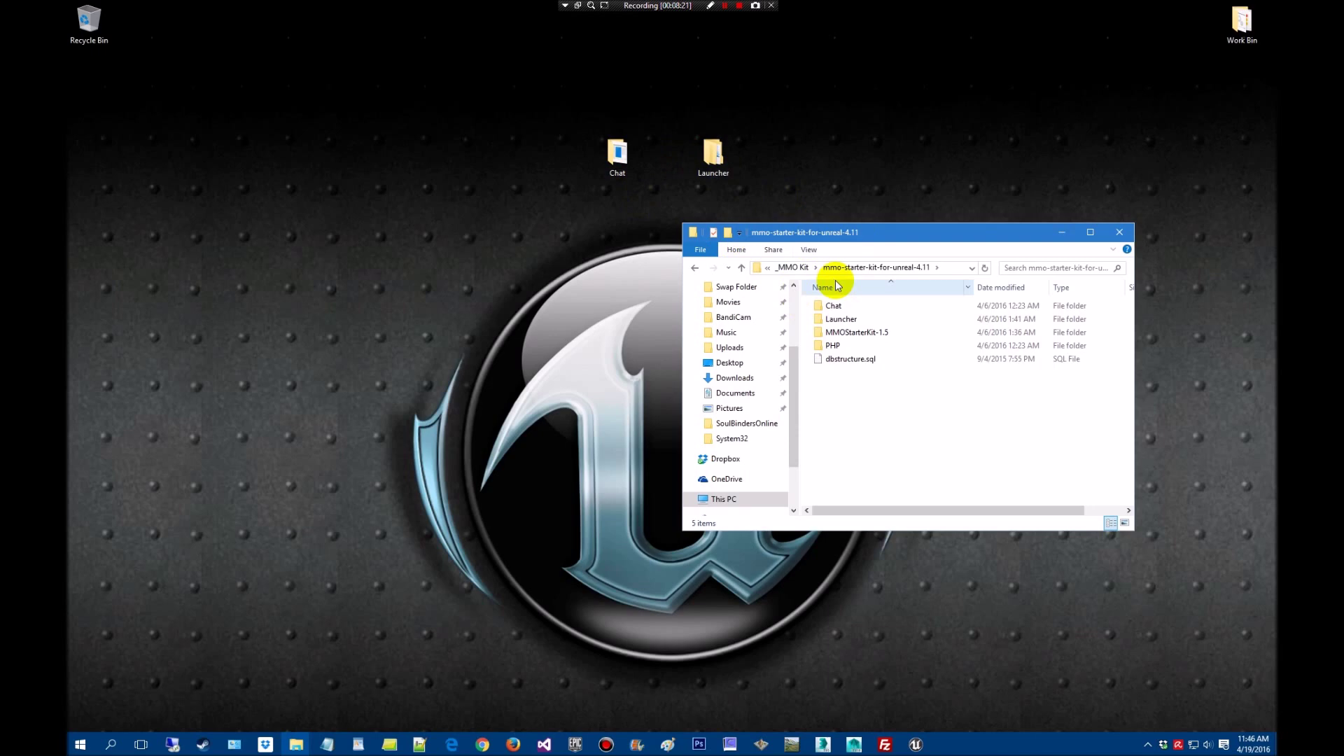
Open the desktop Launcher folder's uploader subfolder and select its Settings file
left_click(1120, 233)
double_click(712, 154)
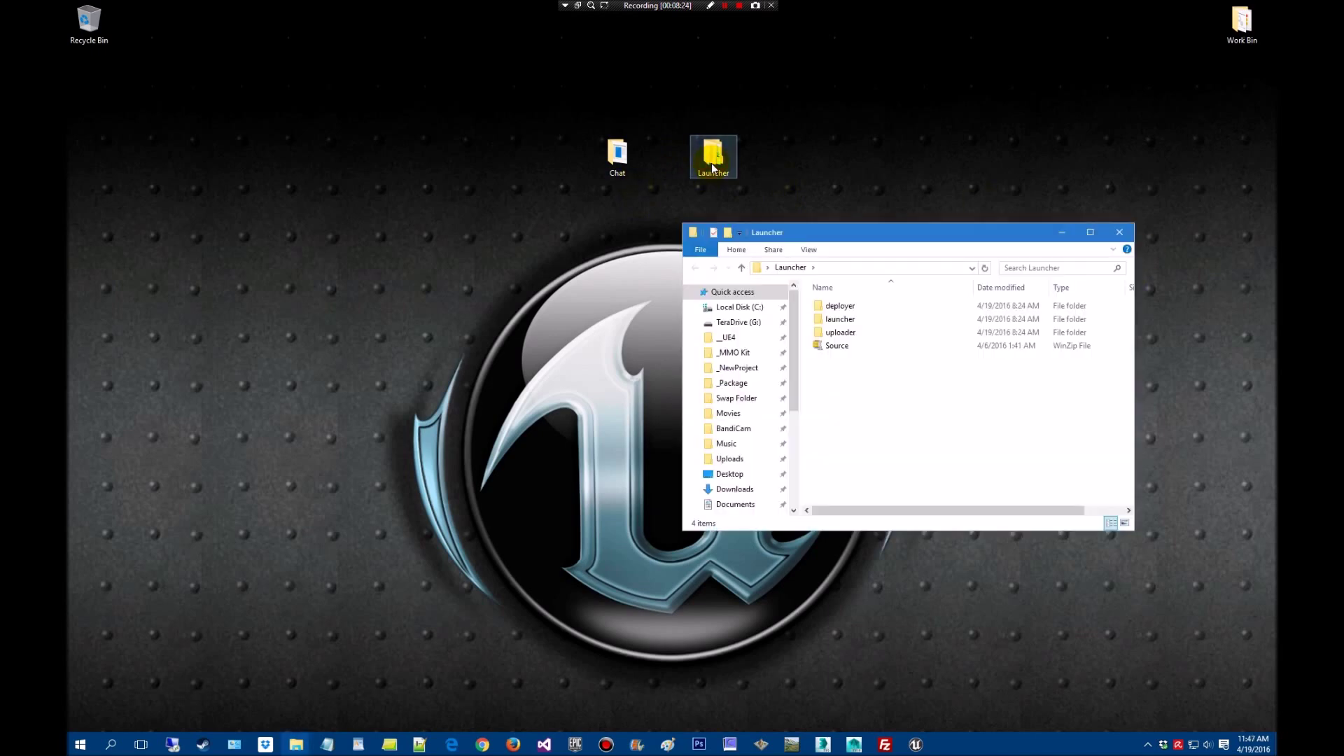
left_click_drag(898, 234, 708, 244)
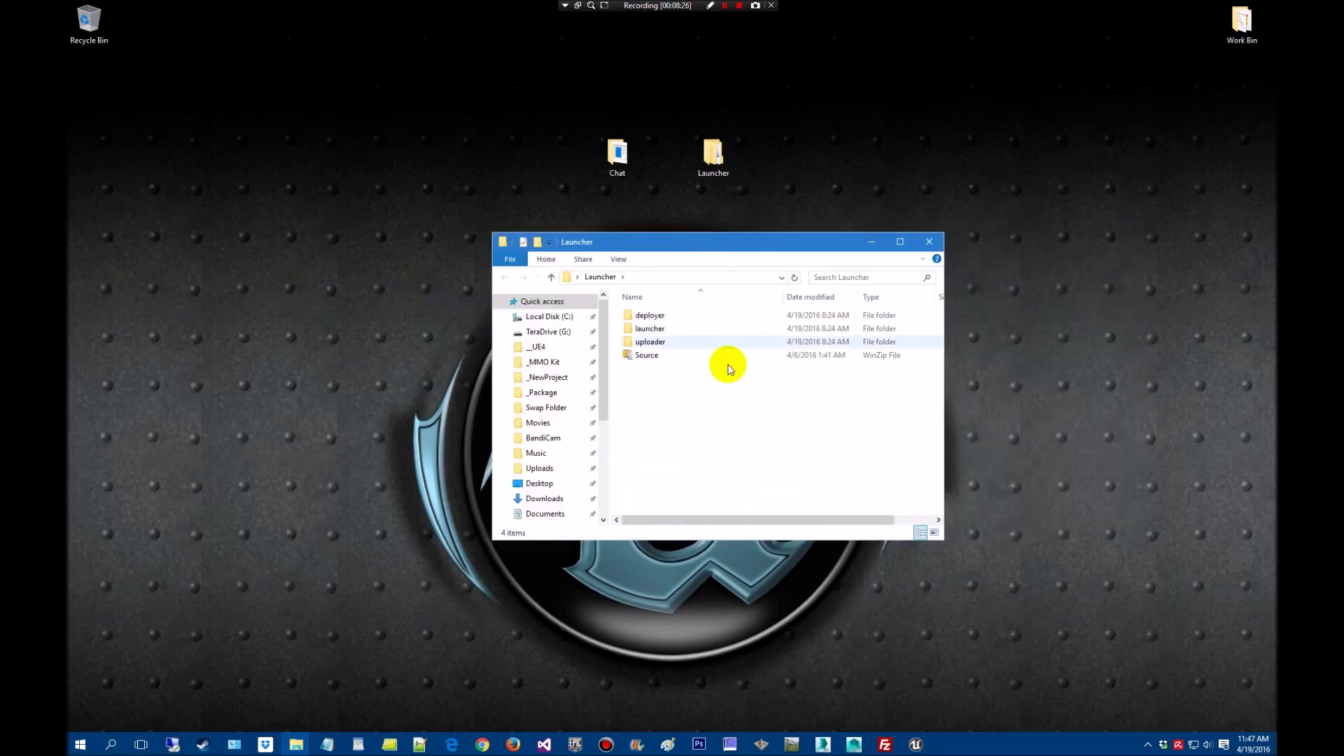
mouse_move(733, 358)
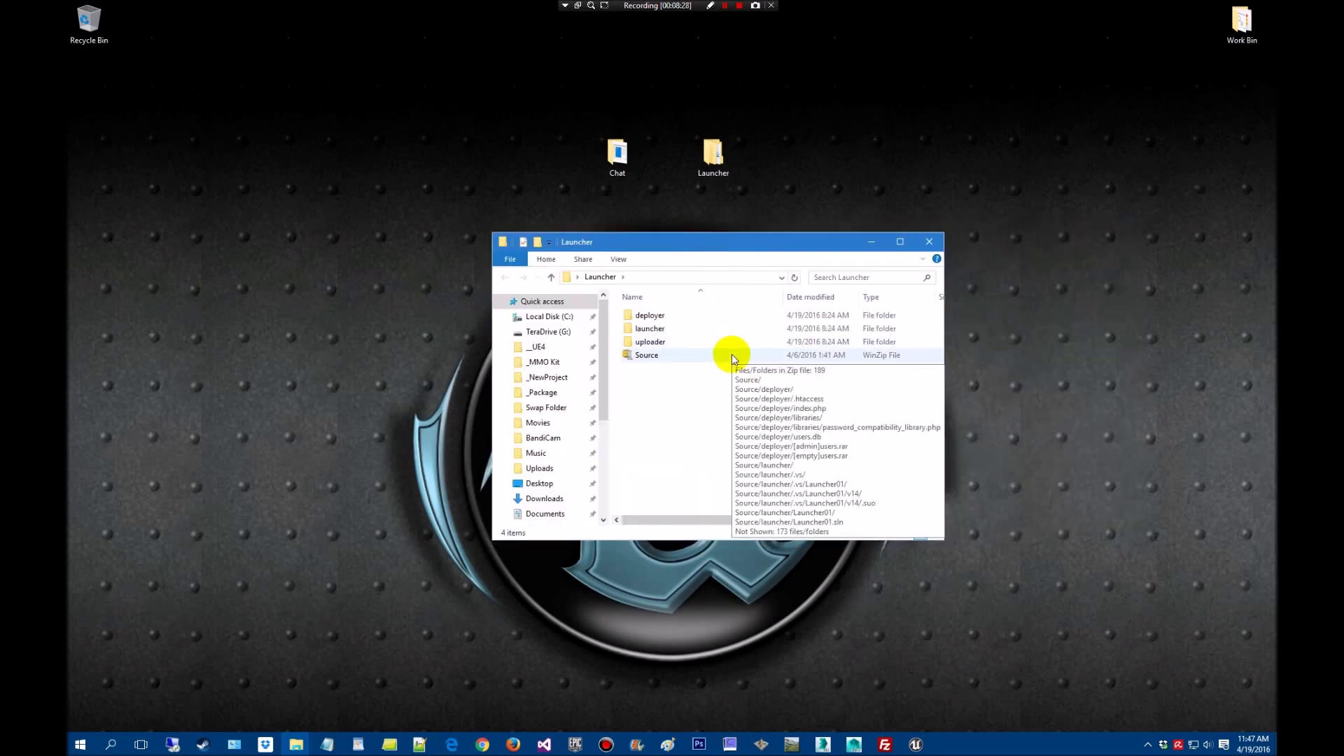
double_click(682, 341)
left_click(656, 358)
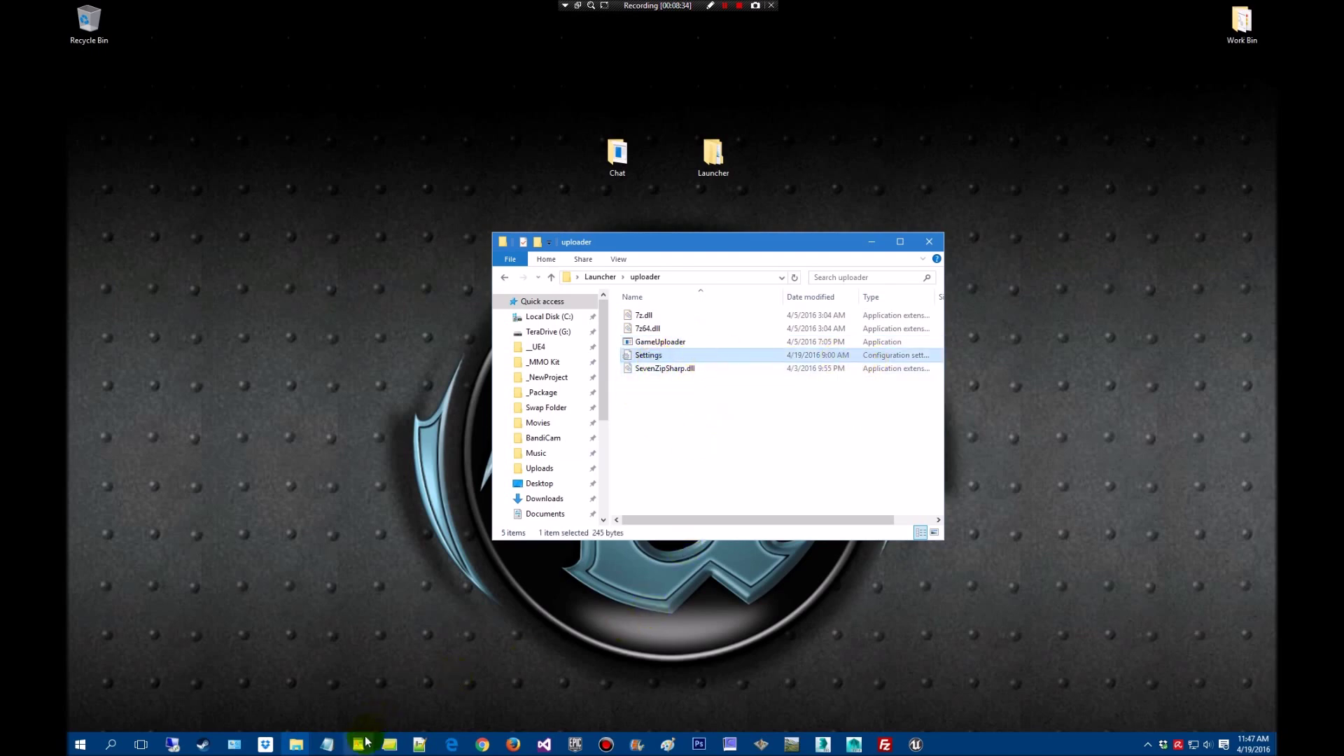
Arrange the Notepad++ Settings.ini window beside the _Package folder window
mouse_move(322, 750)
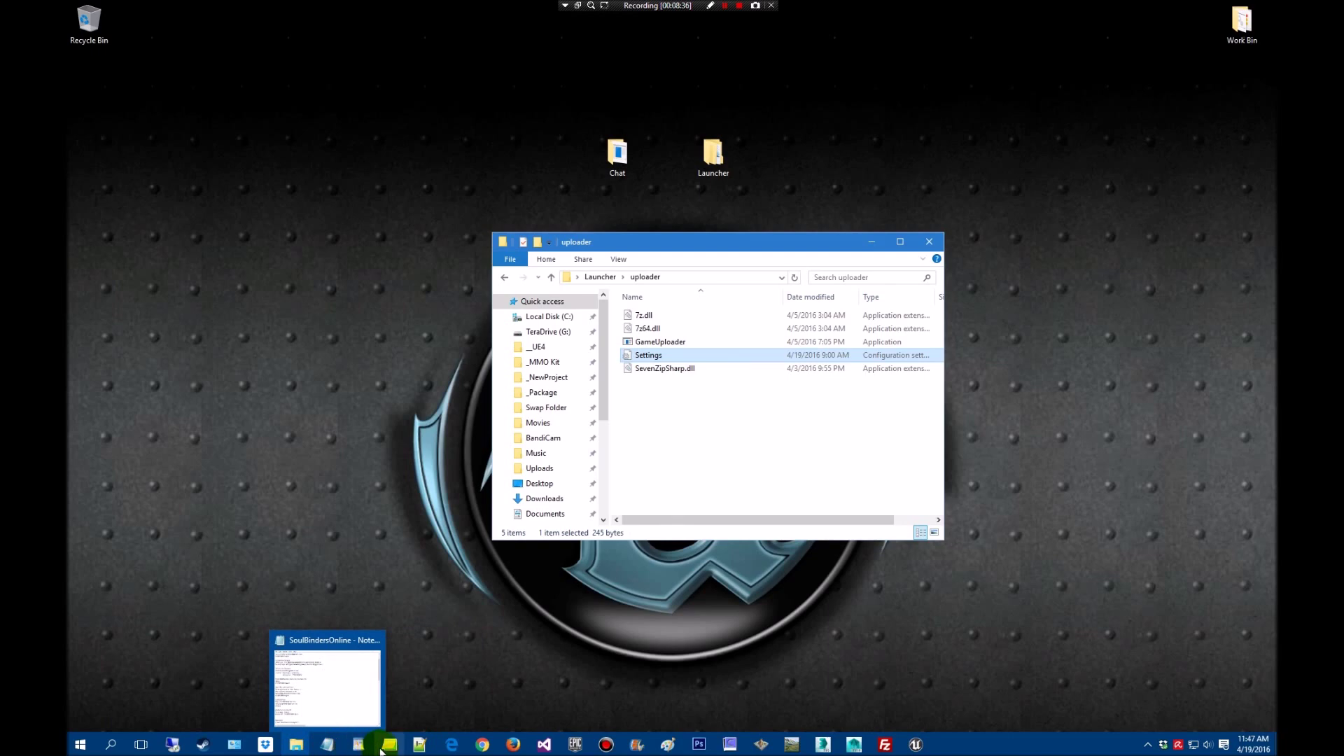
left_click(420, 744)
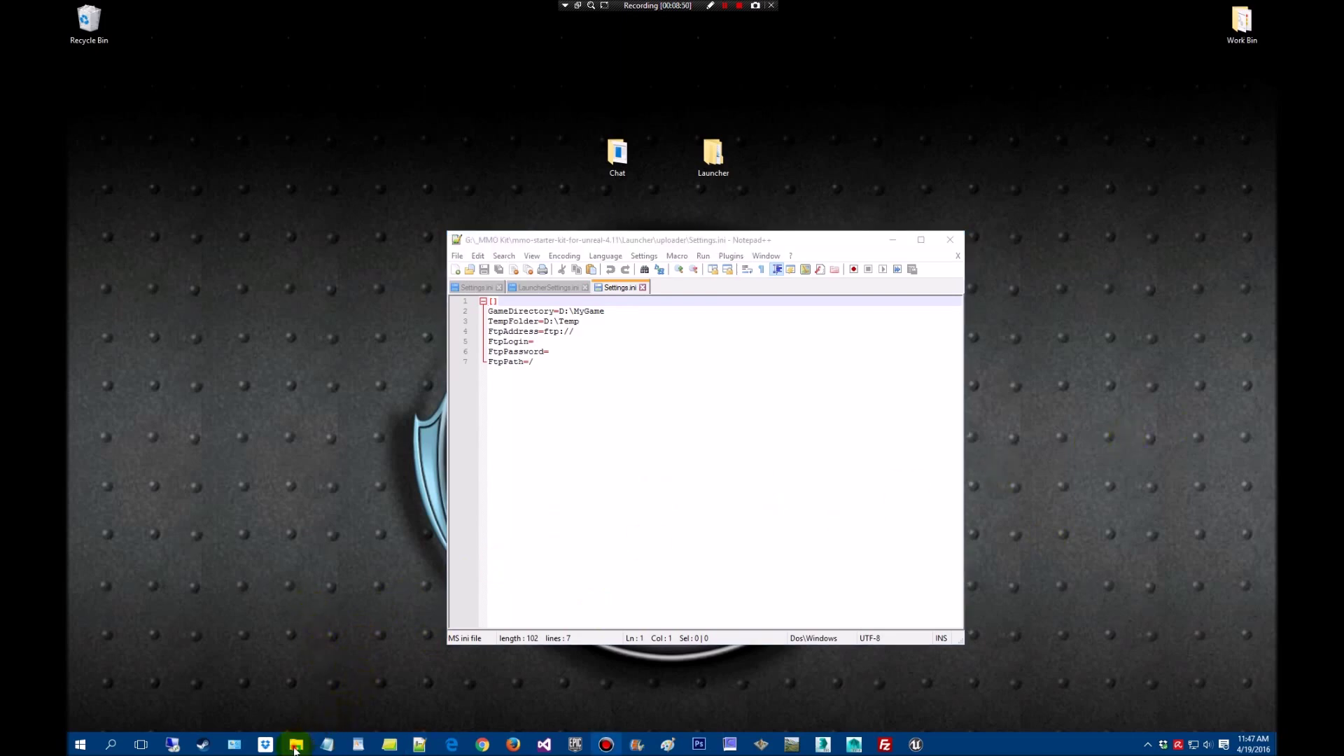
mouse_move(296, 747)
left_click(293, 693)
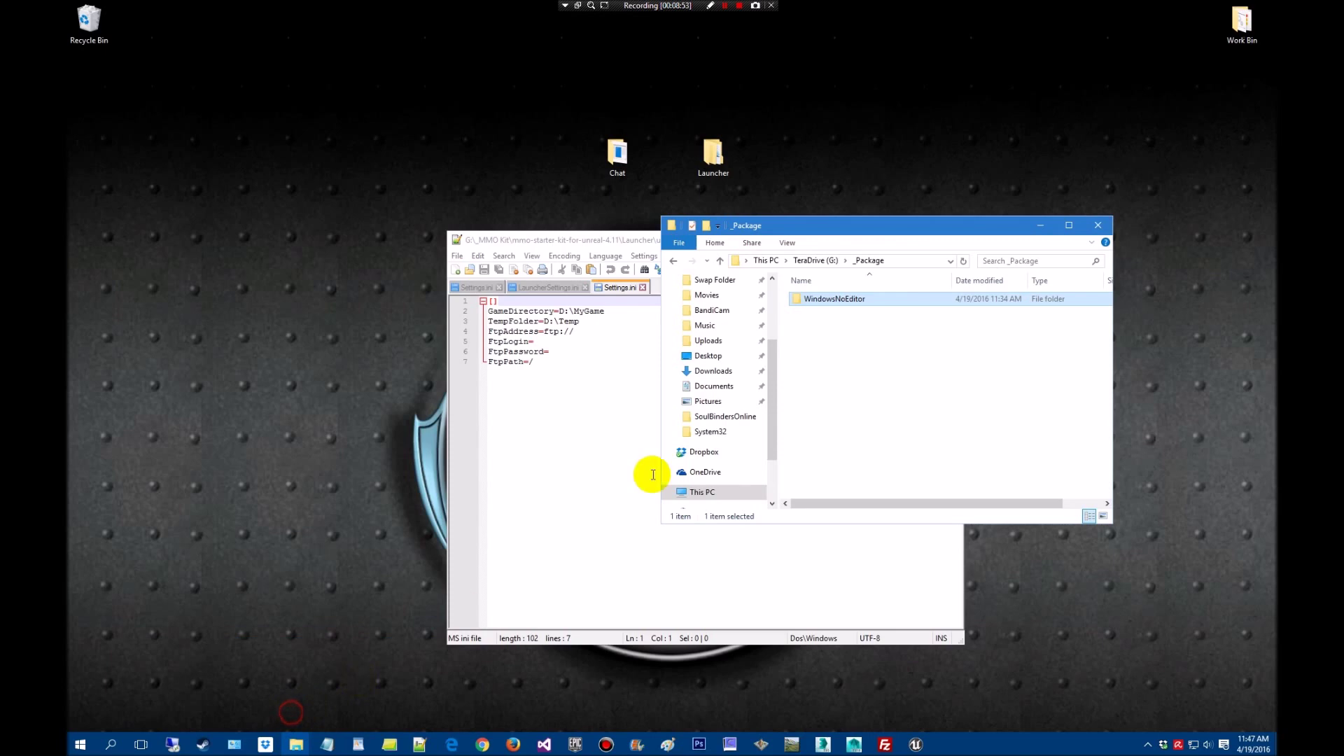
left_click_drag(892, 231, 1047, 259)
left_click(750, 240)
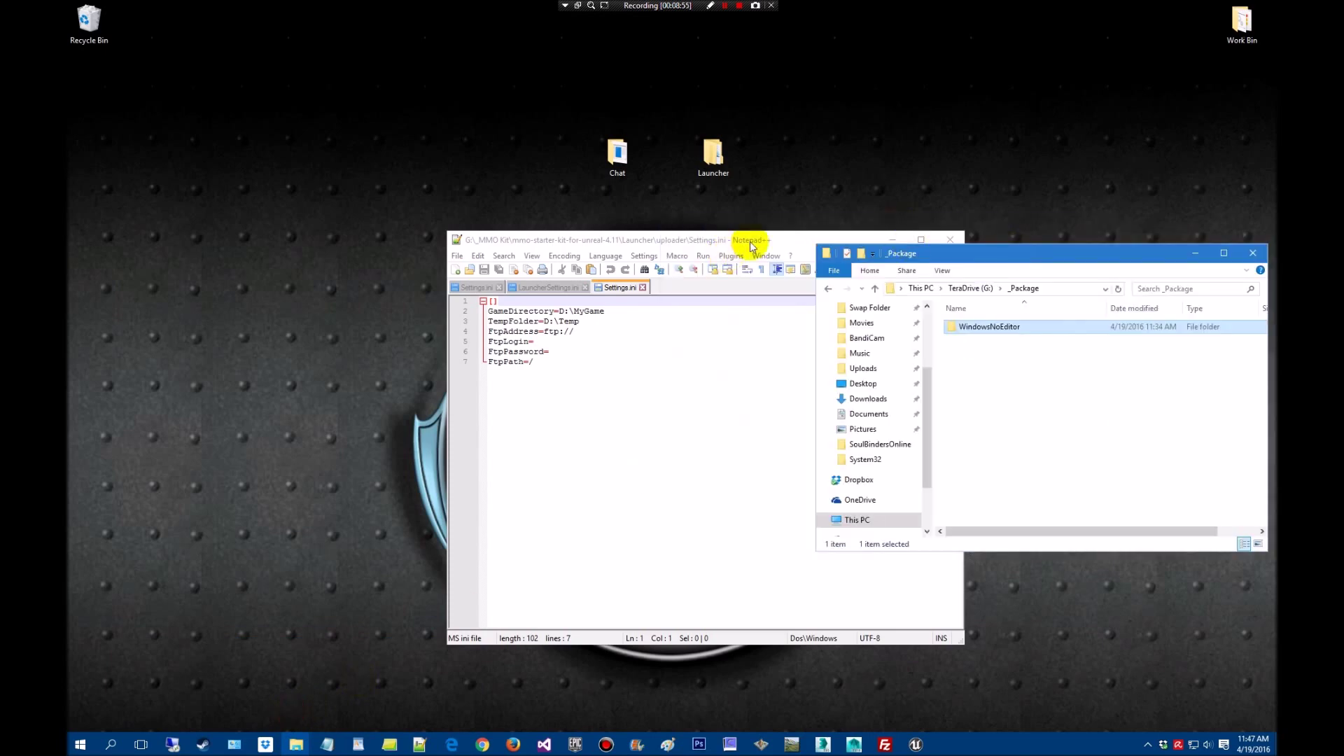
left_click_drag(803, 241, 573, 228)
left_click_drag(1021, 255, 953, 242)
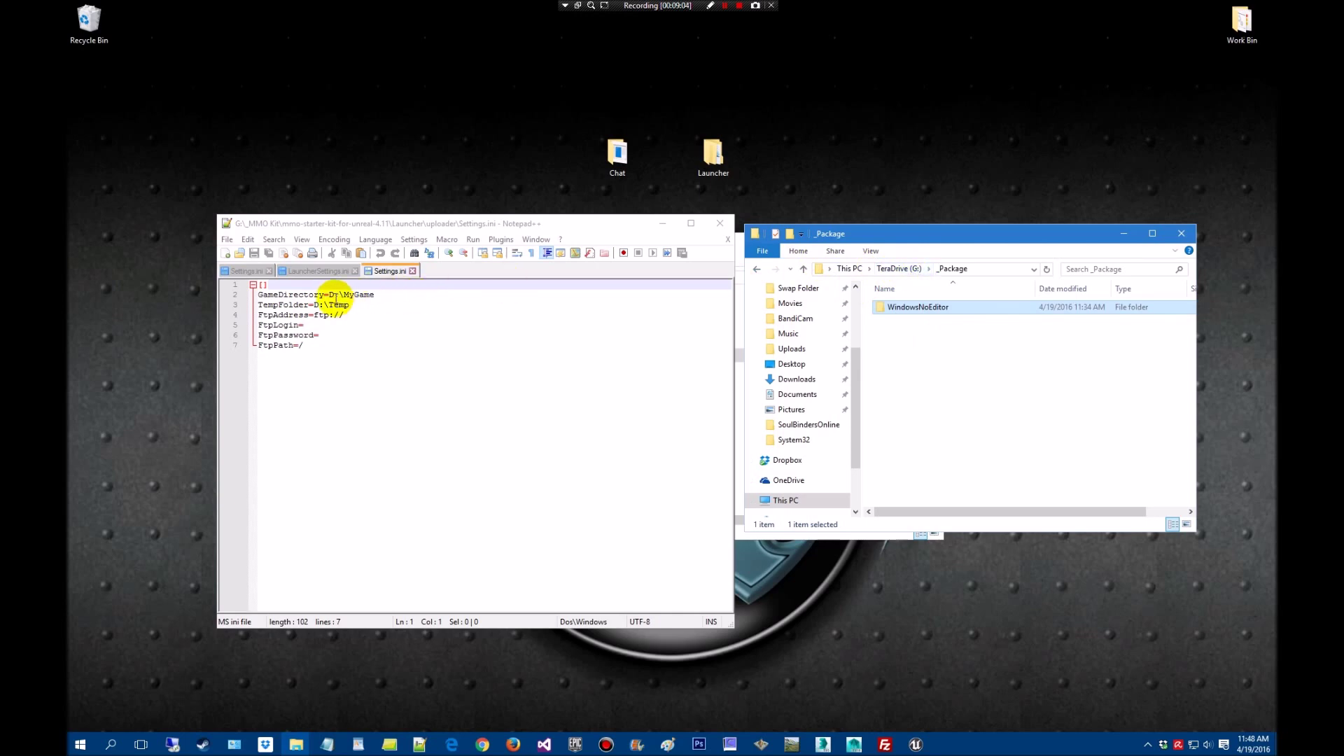
Change GameDirectory's drive from D to G and replace MyGame with _Package
double_click(332, 294)
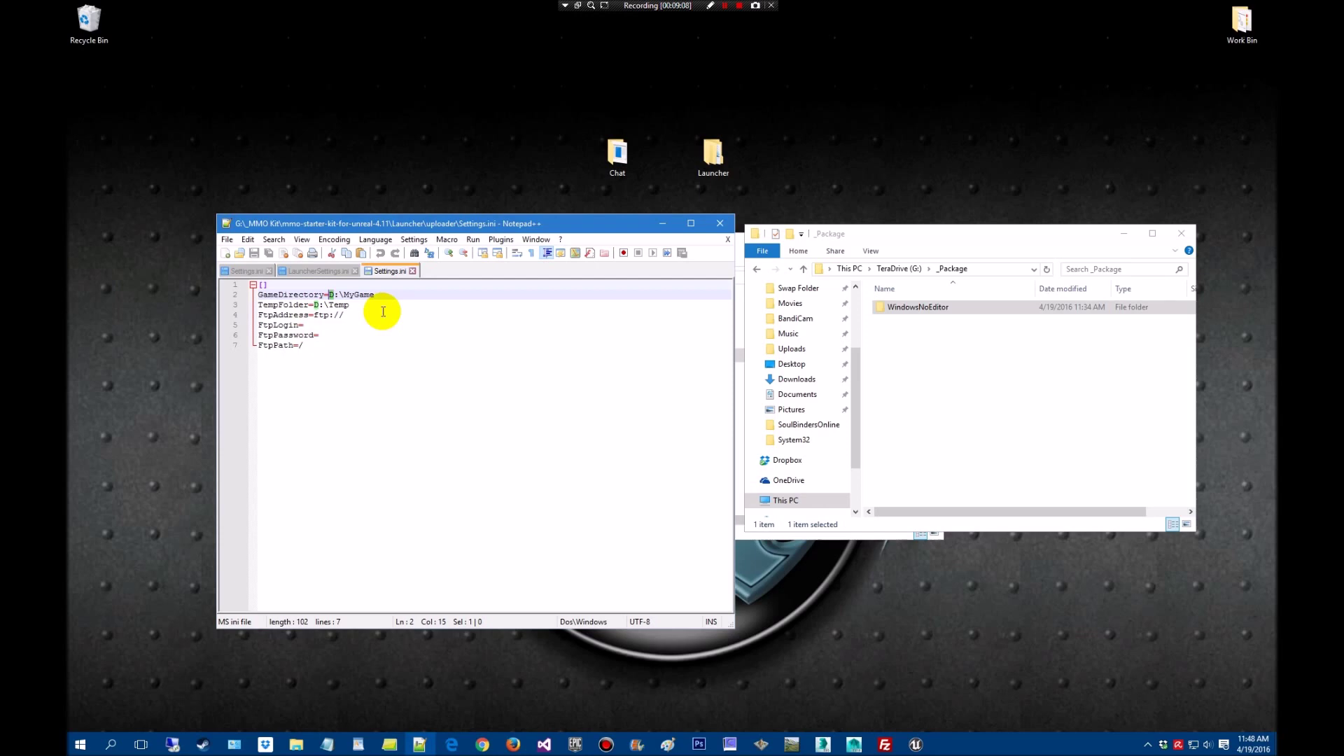
type("G")
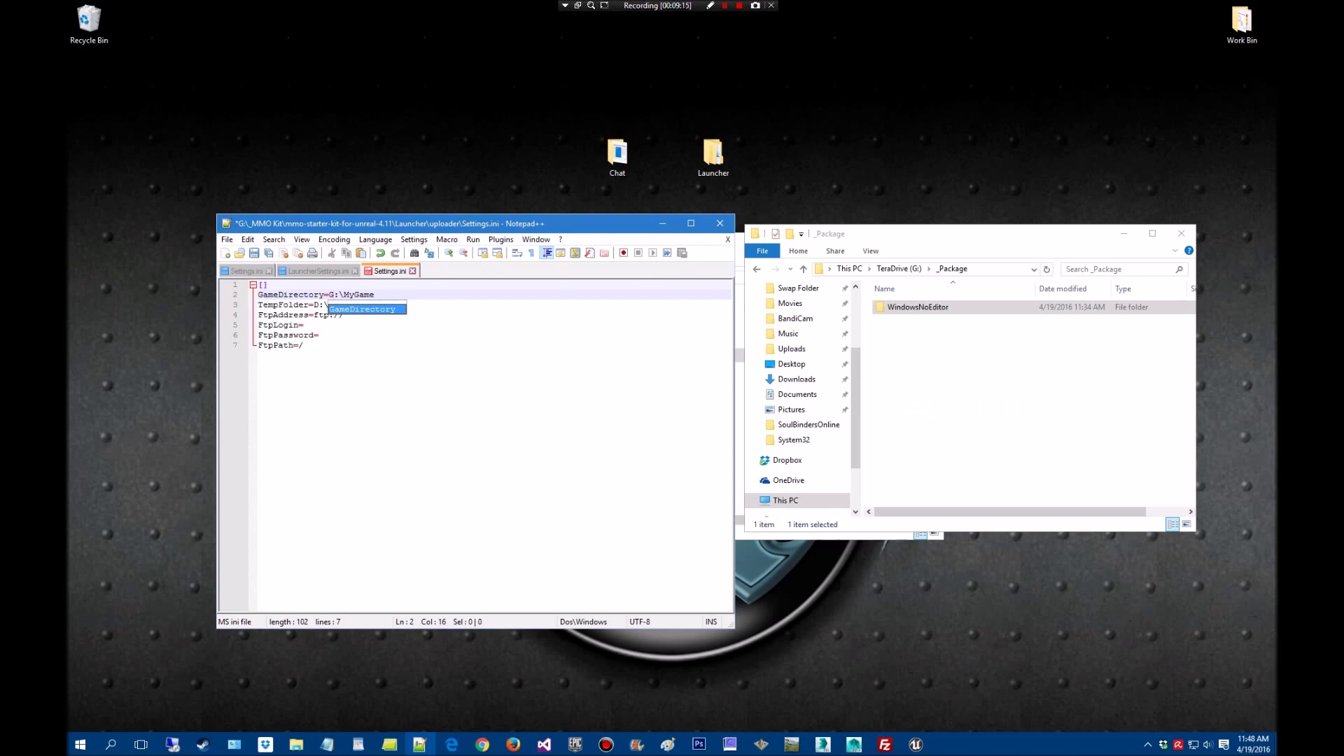
left_click(845, 257)
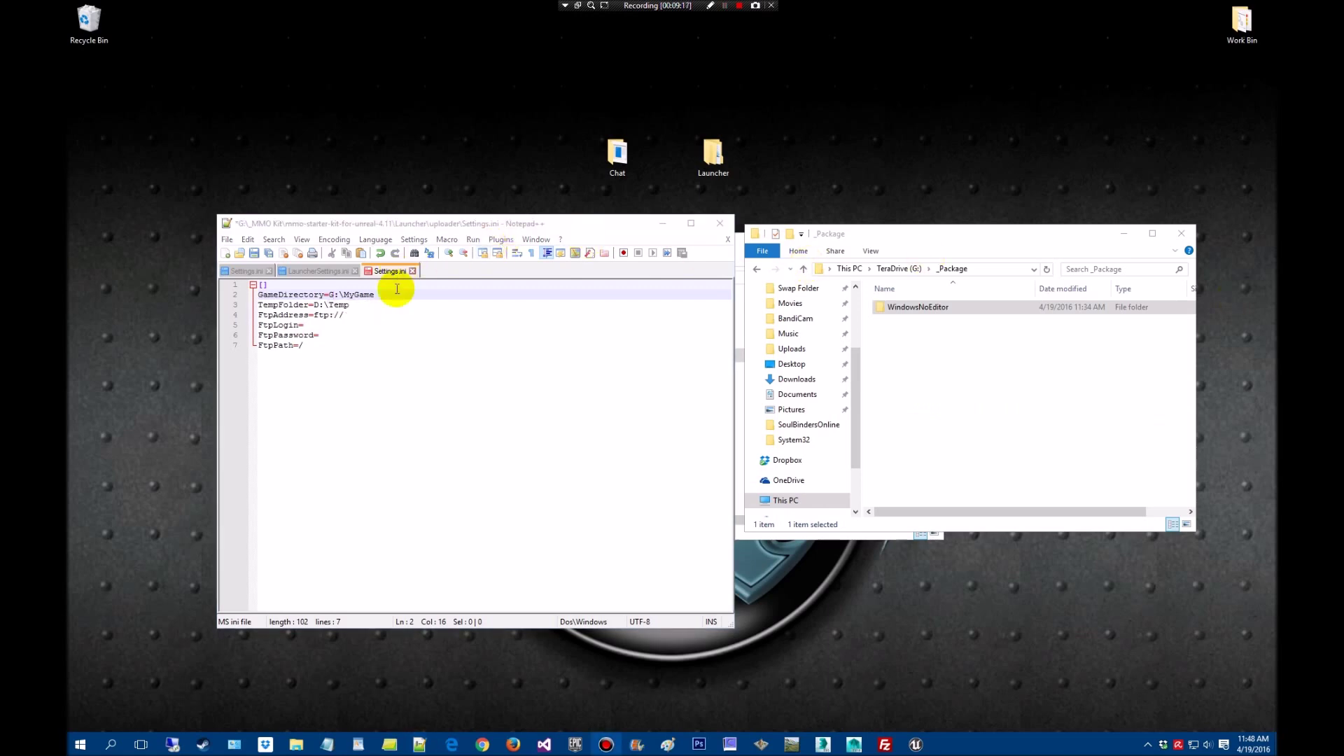
left_click_drag(372, 295, 344, 295)
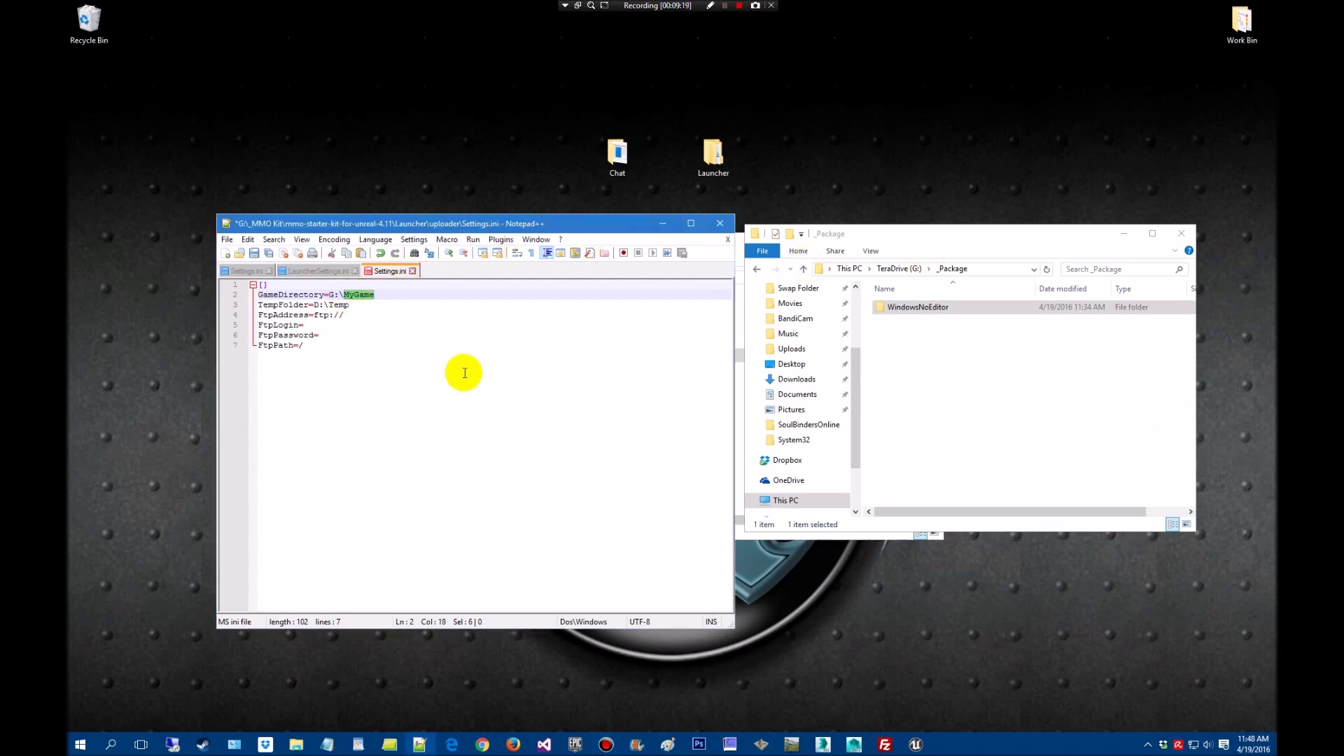
type("_")
left_click(924, 310)
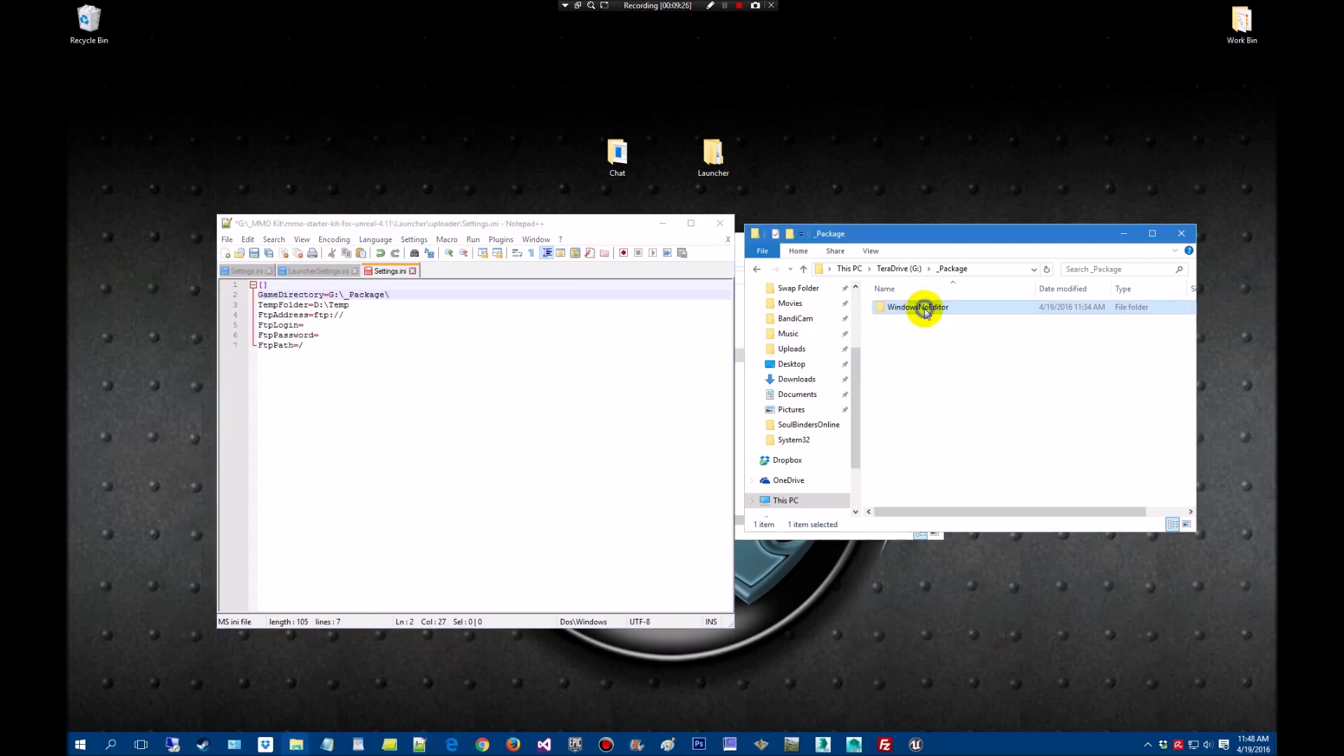
Rename the WindowsNoEditor build folder to SoulBindersOnline
right_click(925, 310)
left_click(997, 651)
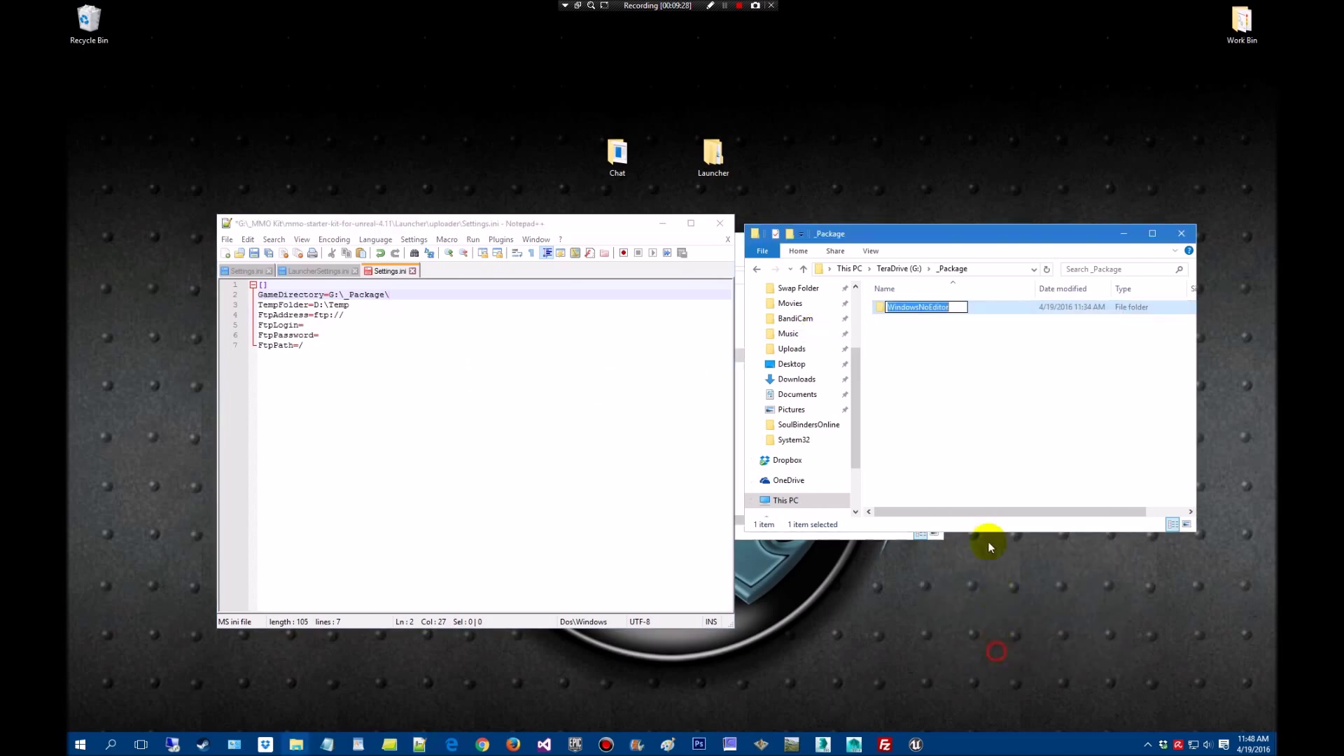
type("SoulG")
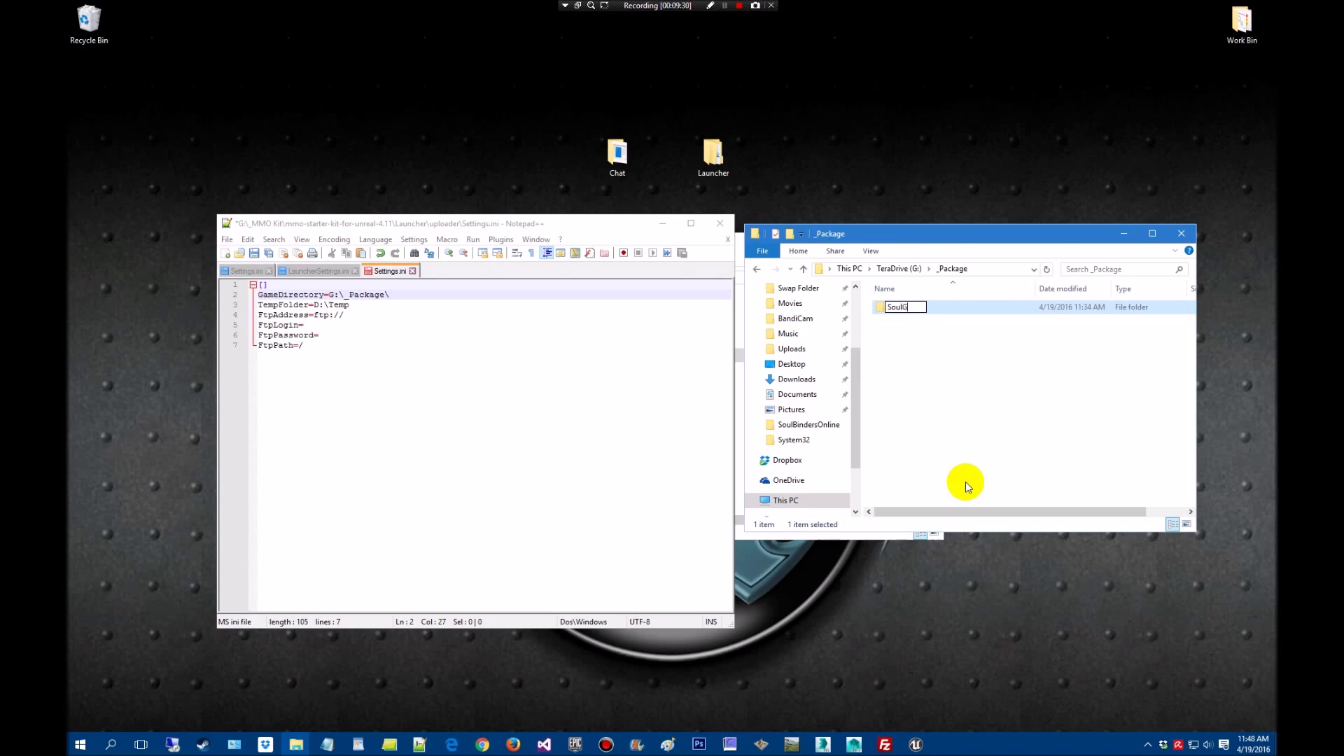
key("BackSpace")
type("BindersOnline")
key("Return")
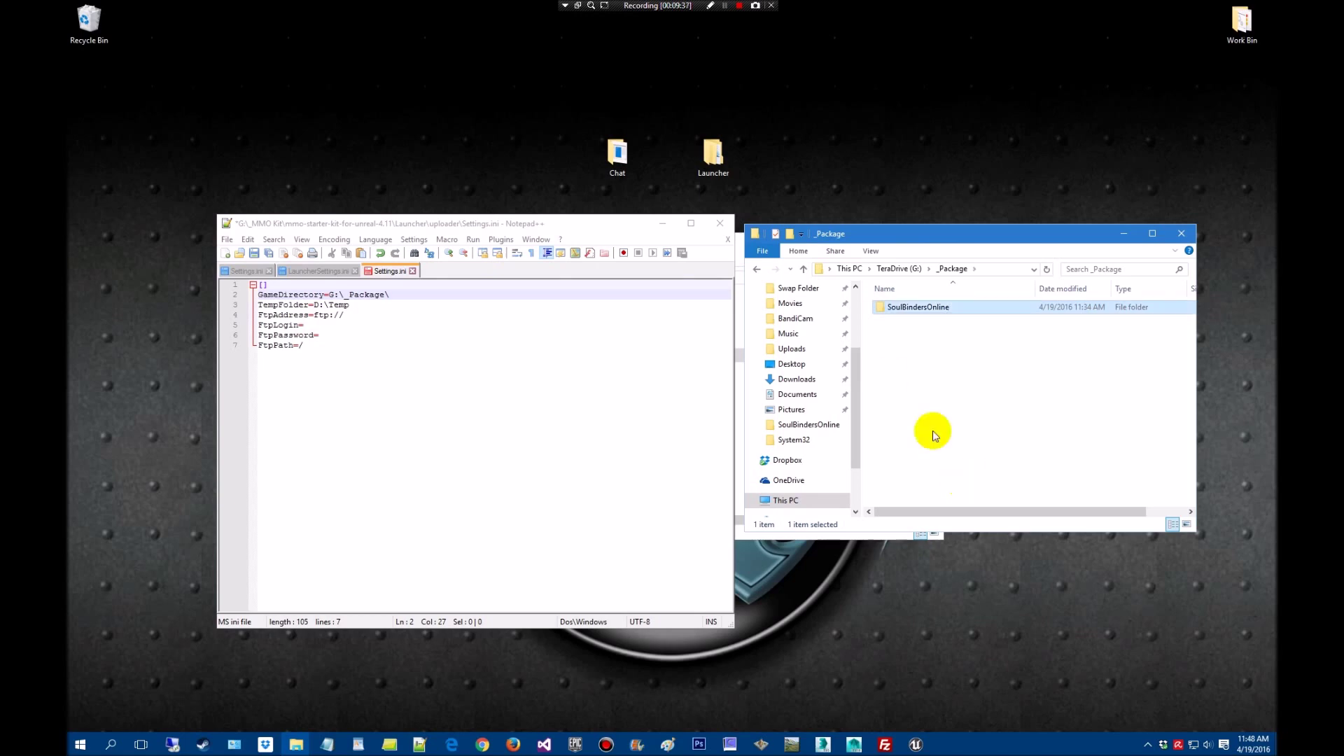
Append SoulBindersOnline to the GameDirectory path, checking the TeraDrive (G:) contents
left_click(408, 298)
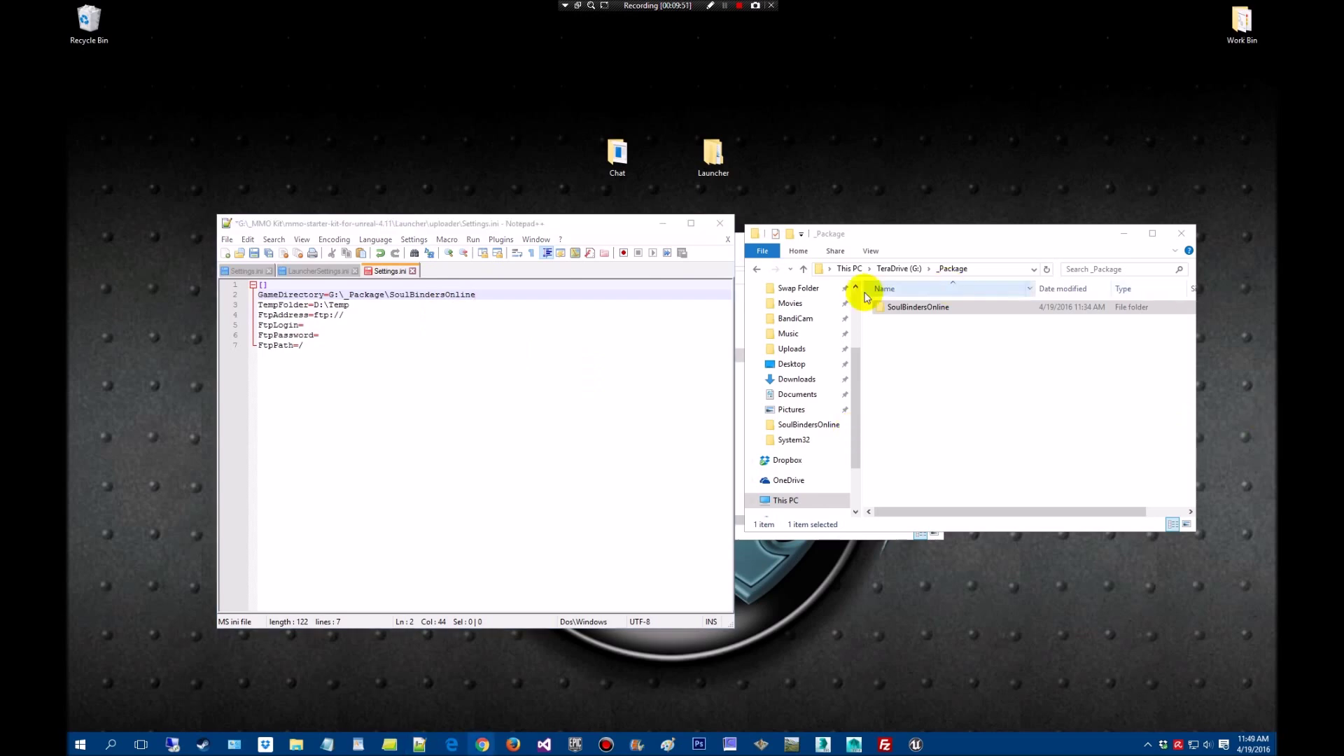
left_click_drag(918, 244, 918, 222)
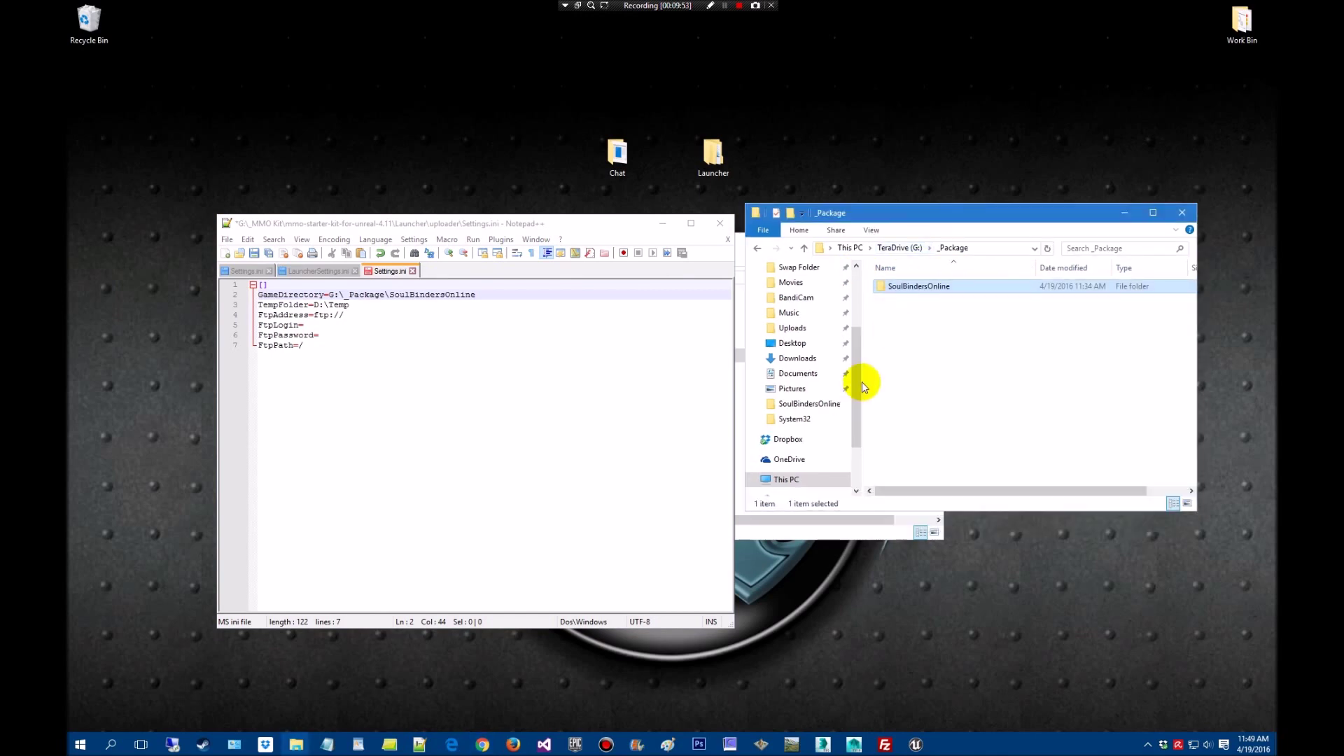
left_click_drag(854, 383, 866, 318)
left_click(801, 303)
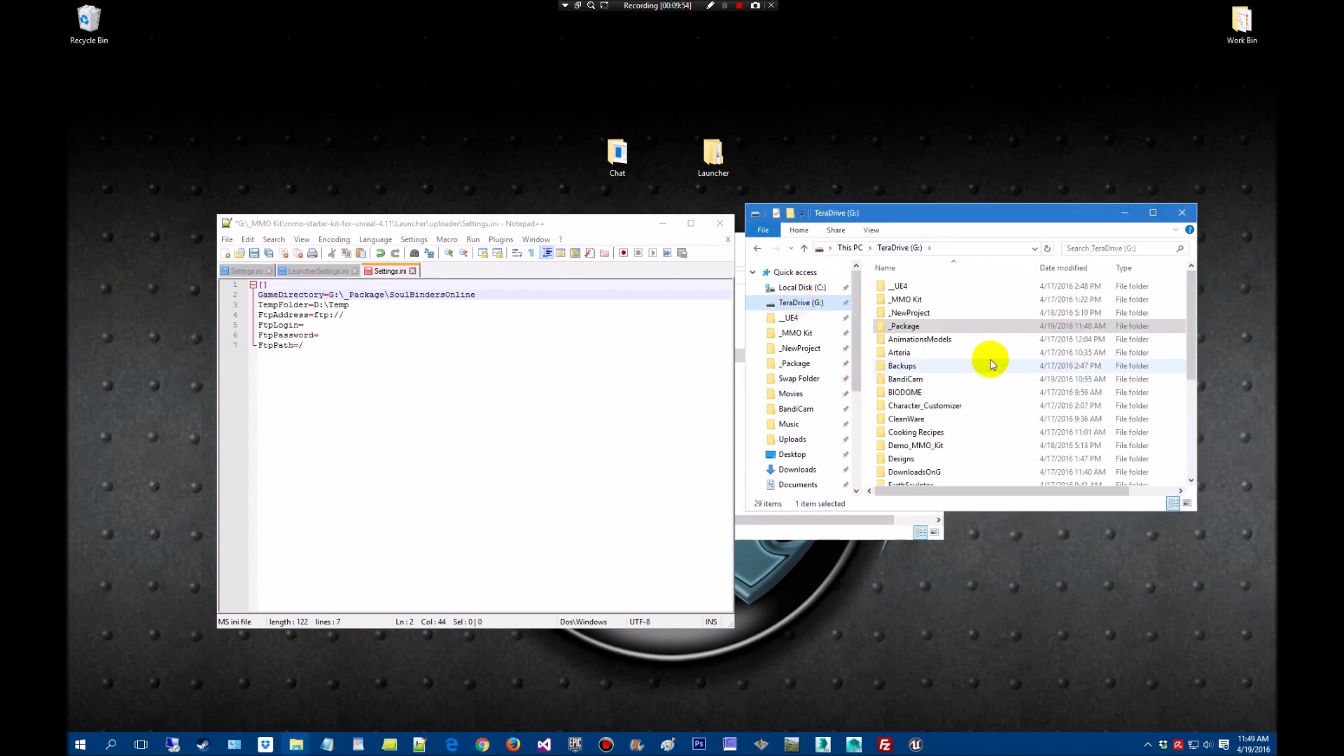
left_click_drag(1191, 317, 1191, 376)
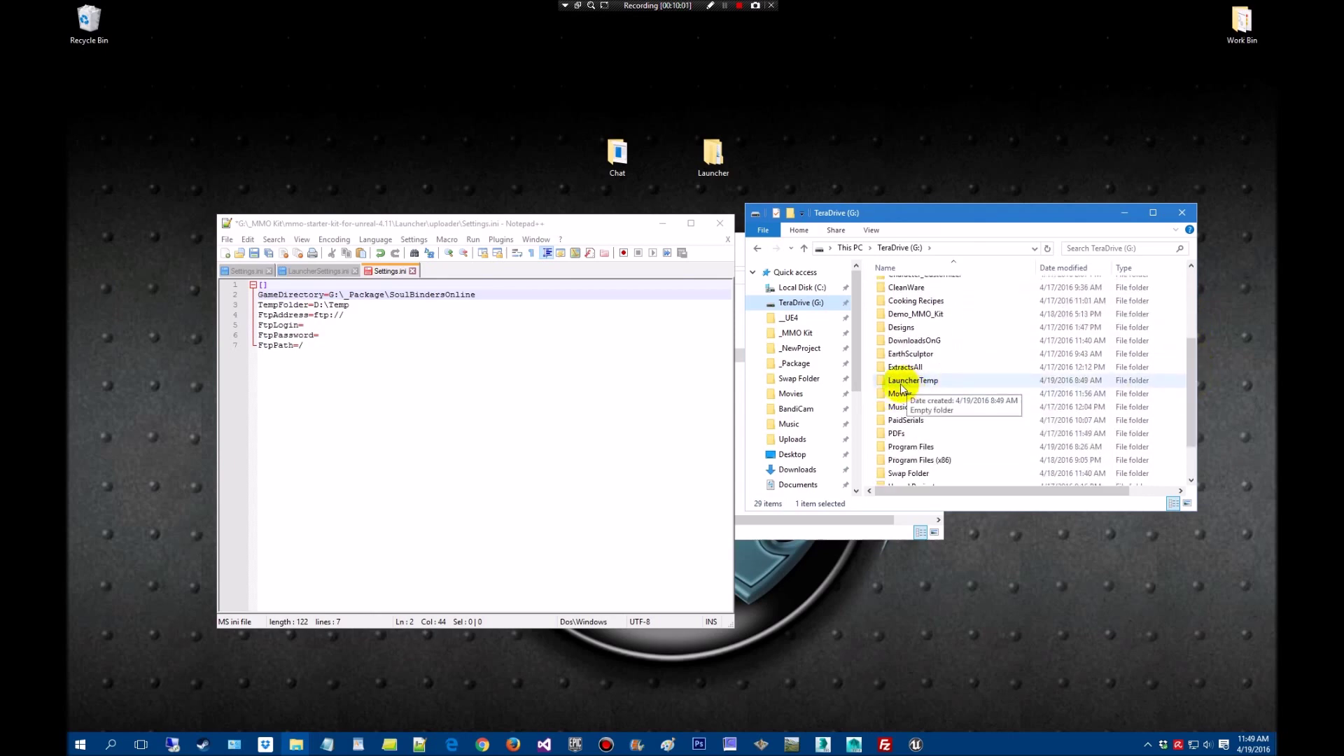
Change TempFolder from D:\Temp to G:\LauncherTemp
left_click_drag(349, 305, 320, 305)
left_click(366, 333)
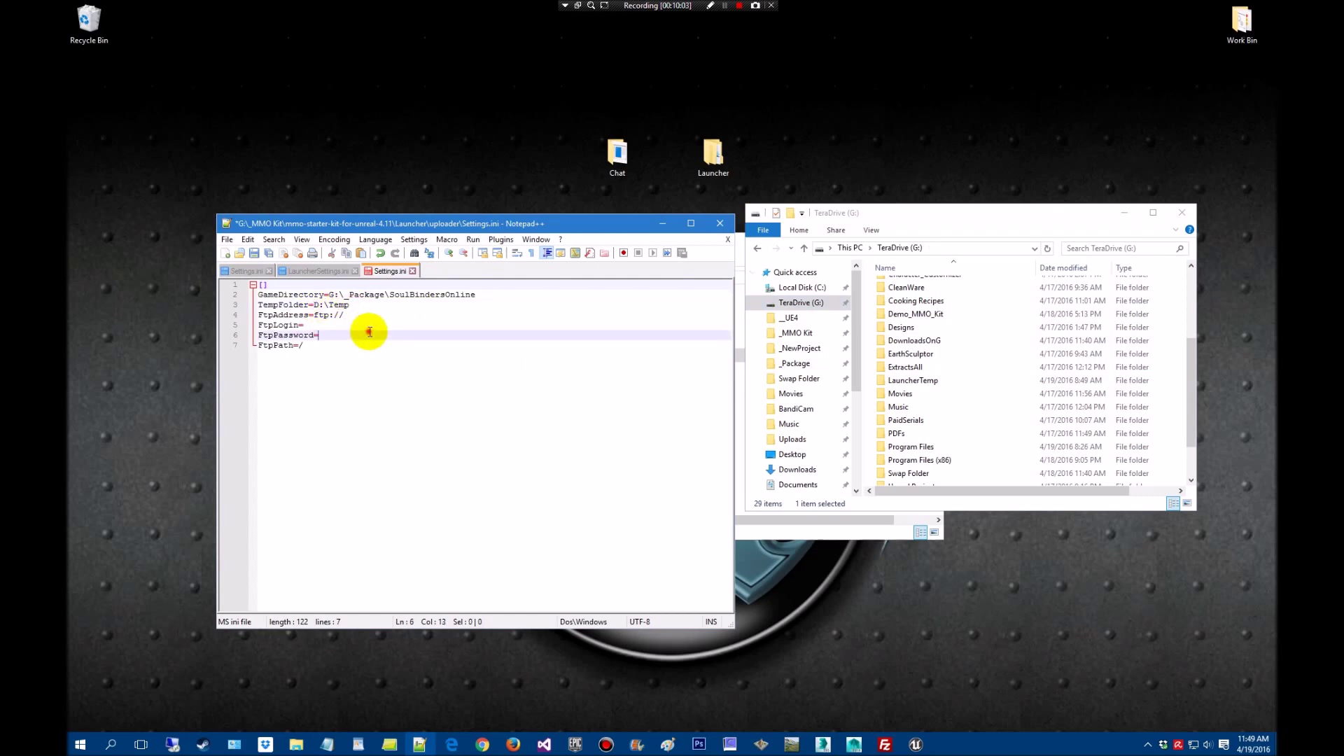
left_click(318, 306)
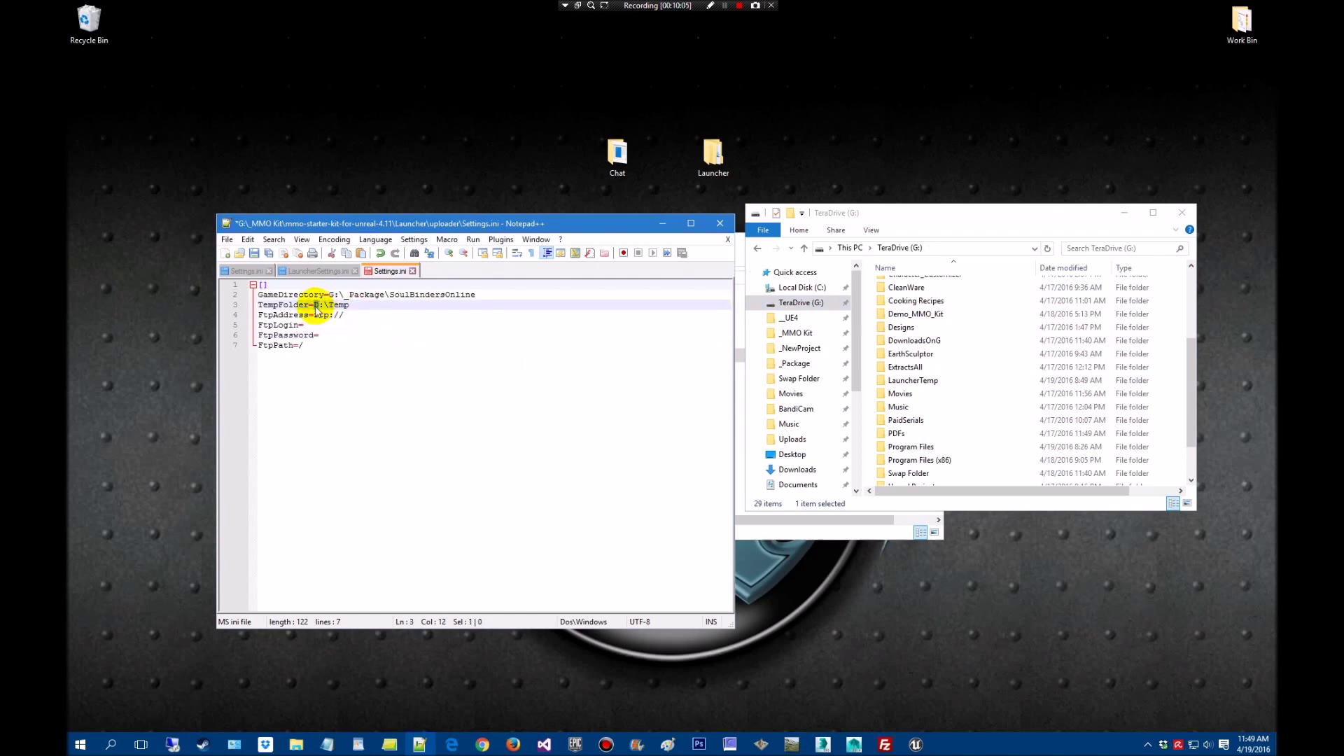
type("G")
left_click_drag(350, 305, 330, 306)
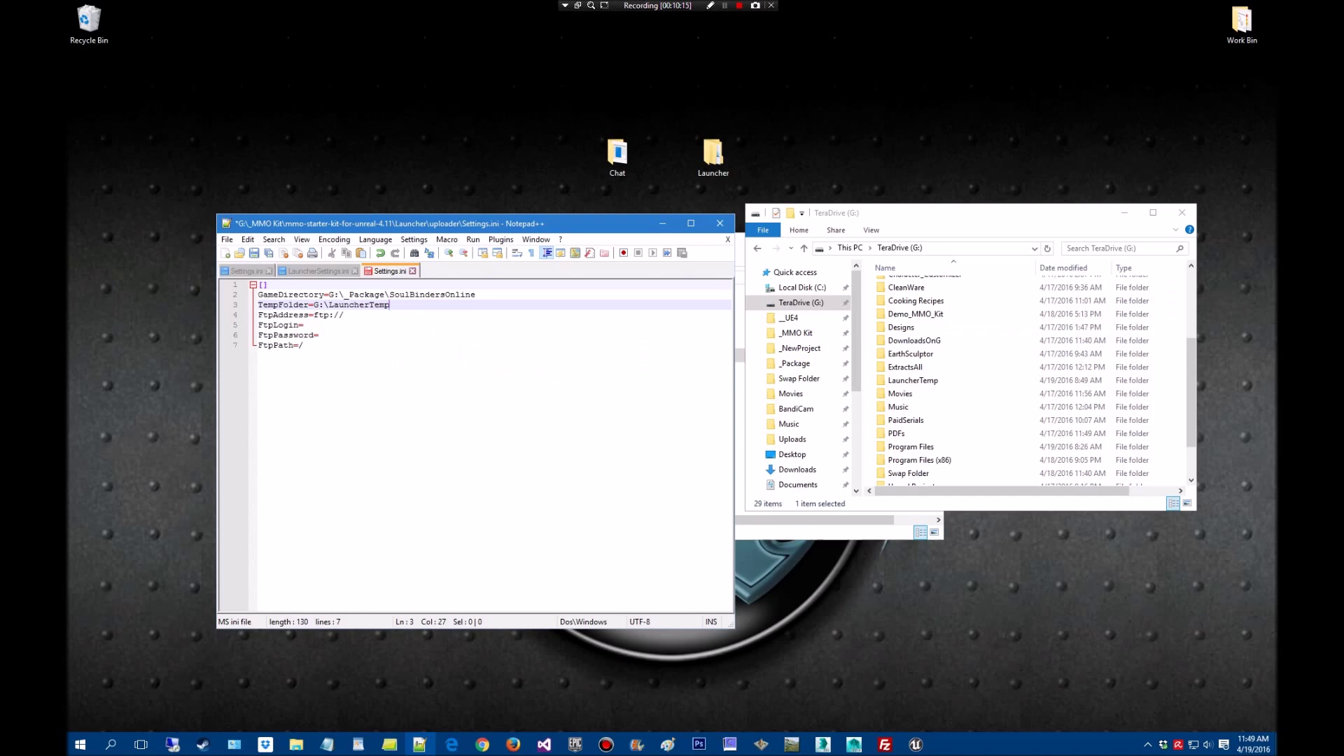
Review the FtpAddress, FtpPassword and FtpPath lines in Settings.ini
left_click(345, 316)
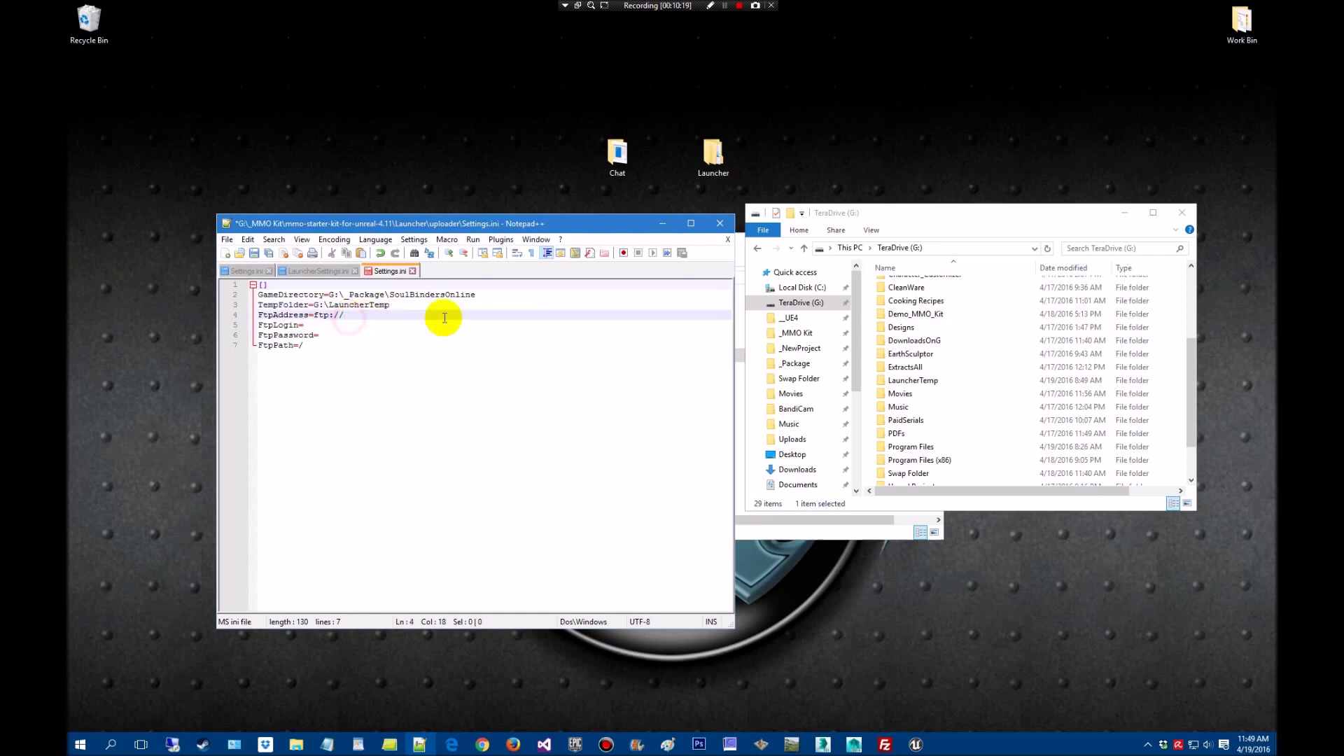
left_click(314, 327)
left_click(333, 336)
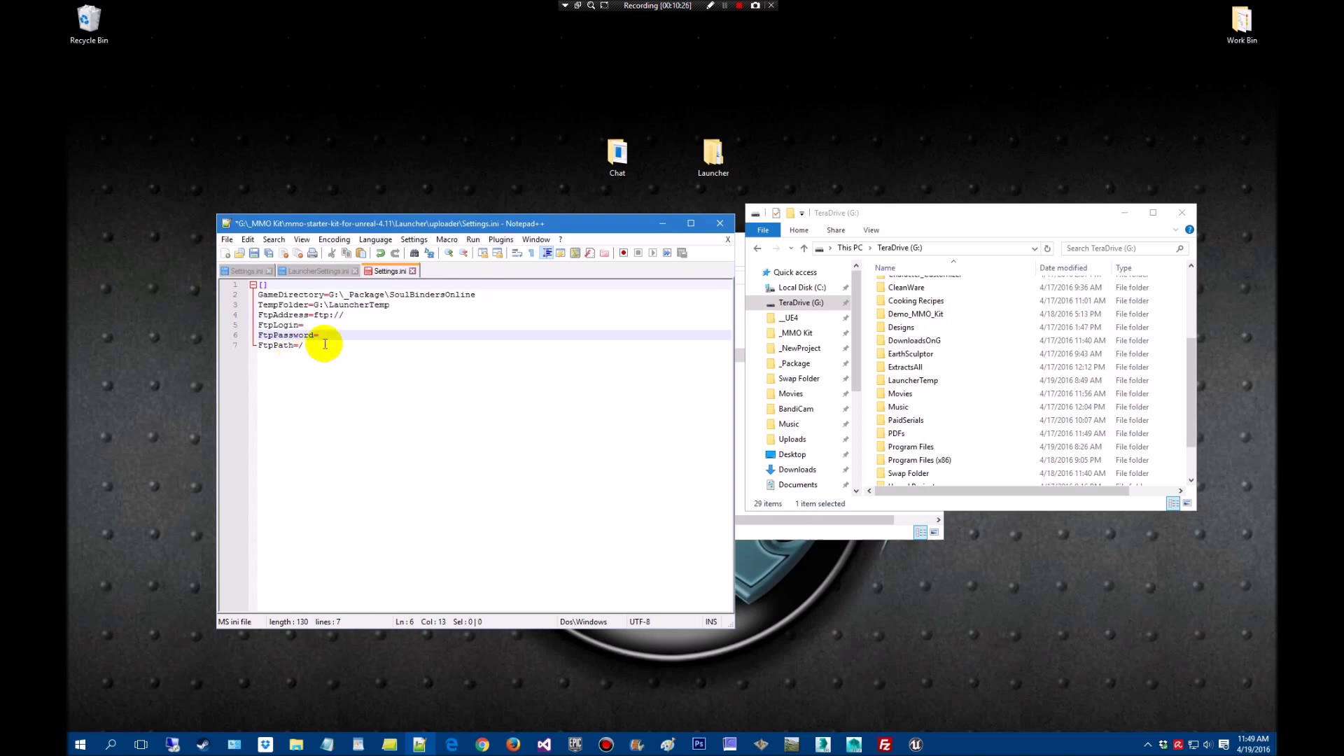
left_click(301, 345)
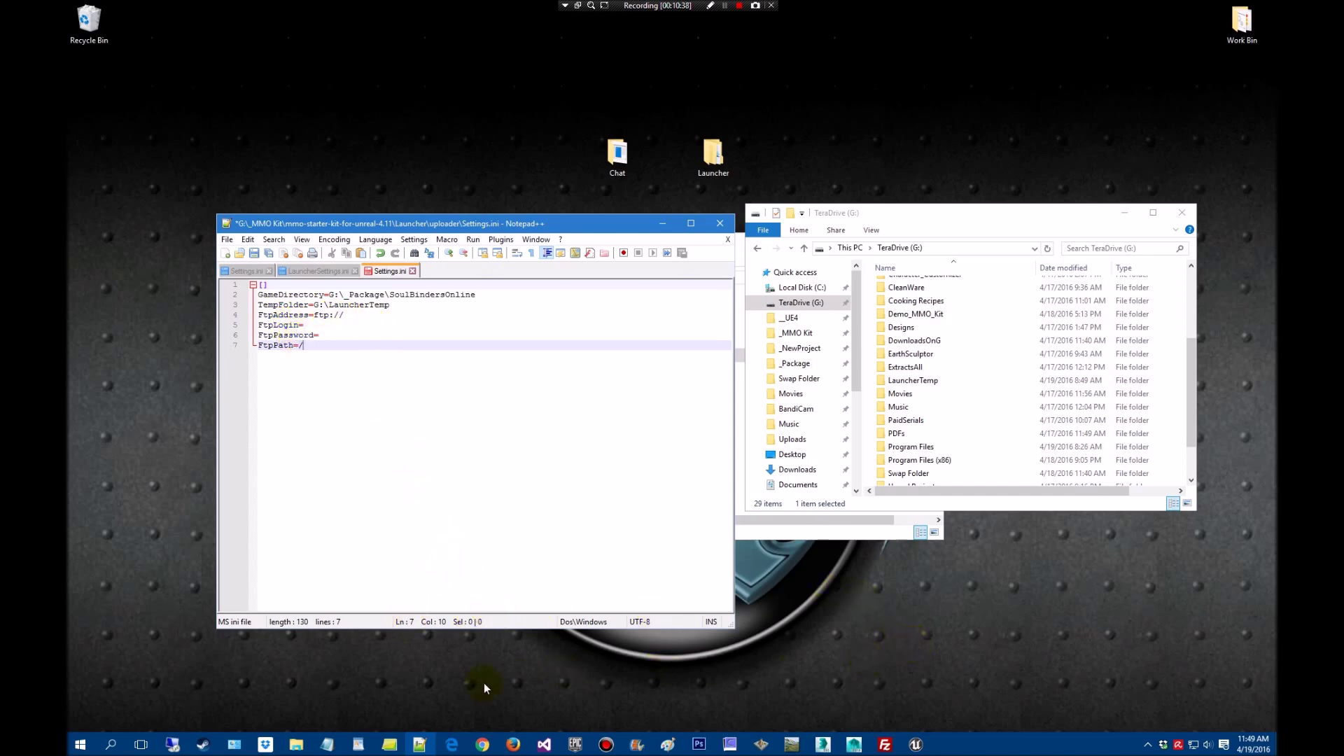
left_click(483, 744)
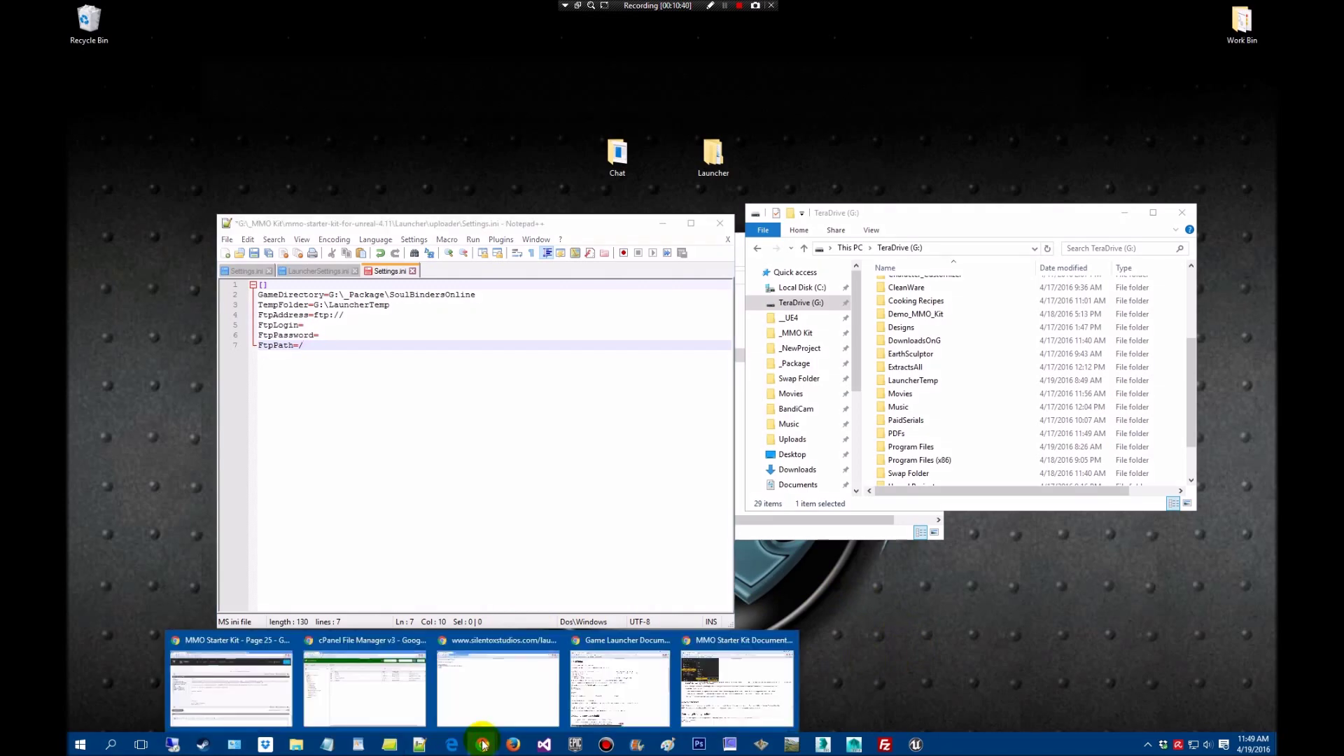
In cPanel File Manager, reload the public_html/launcher listing and collapse its tree node
left_click(413, 683)
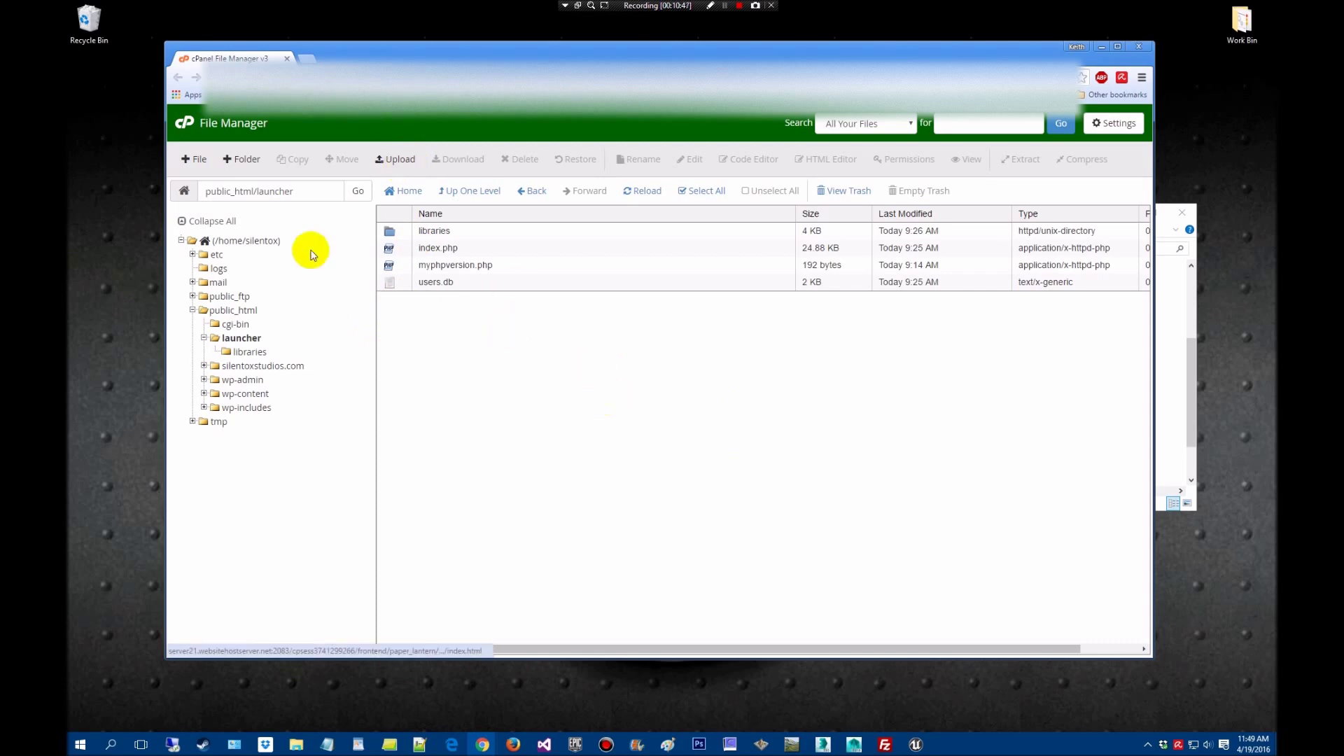
left_click(246, 342)
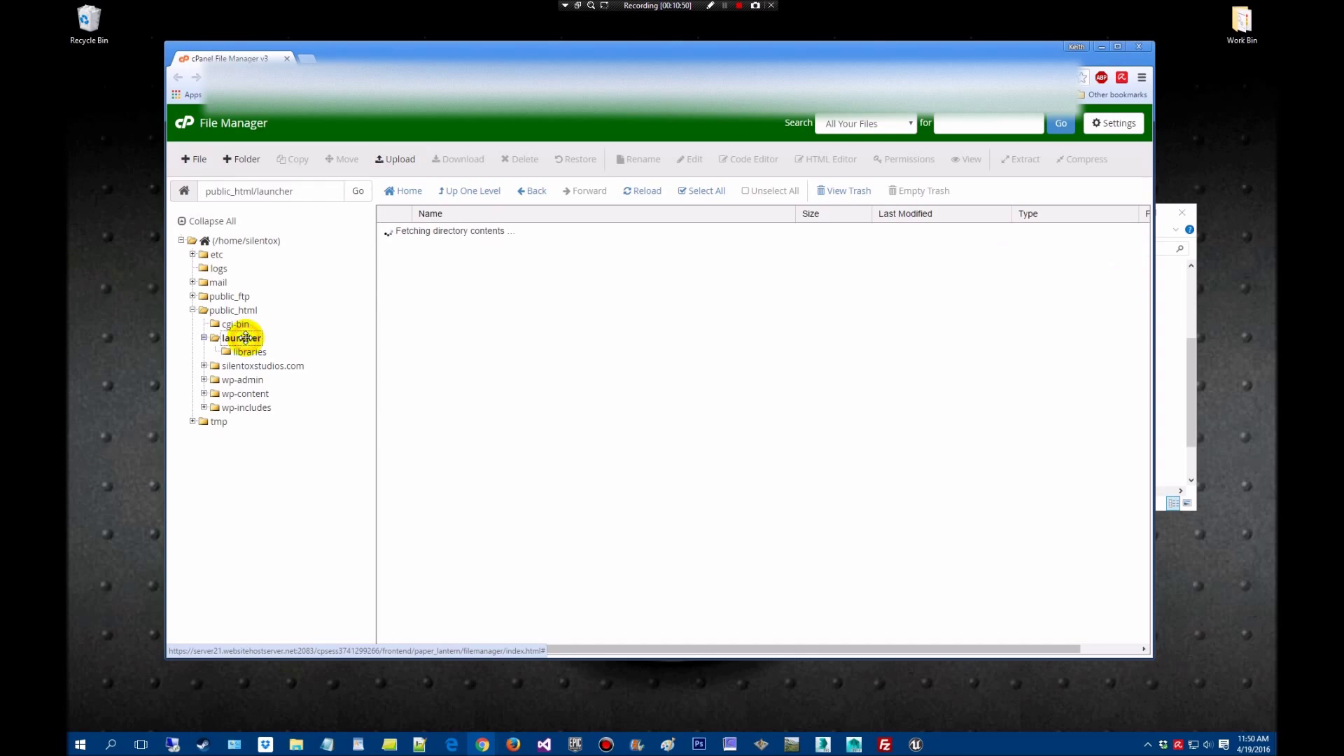
left_click(204, 339)
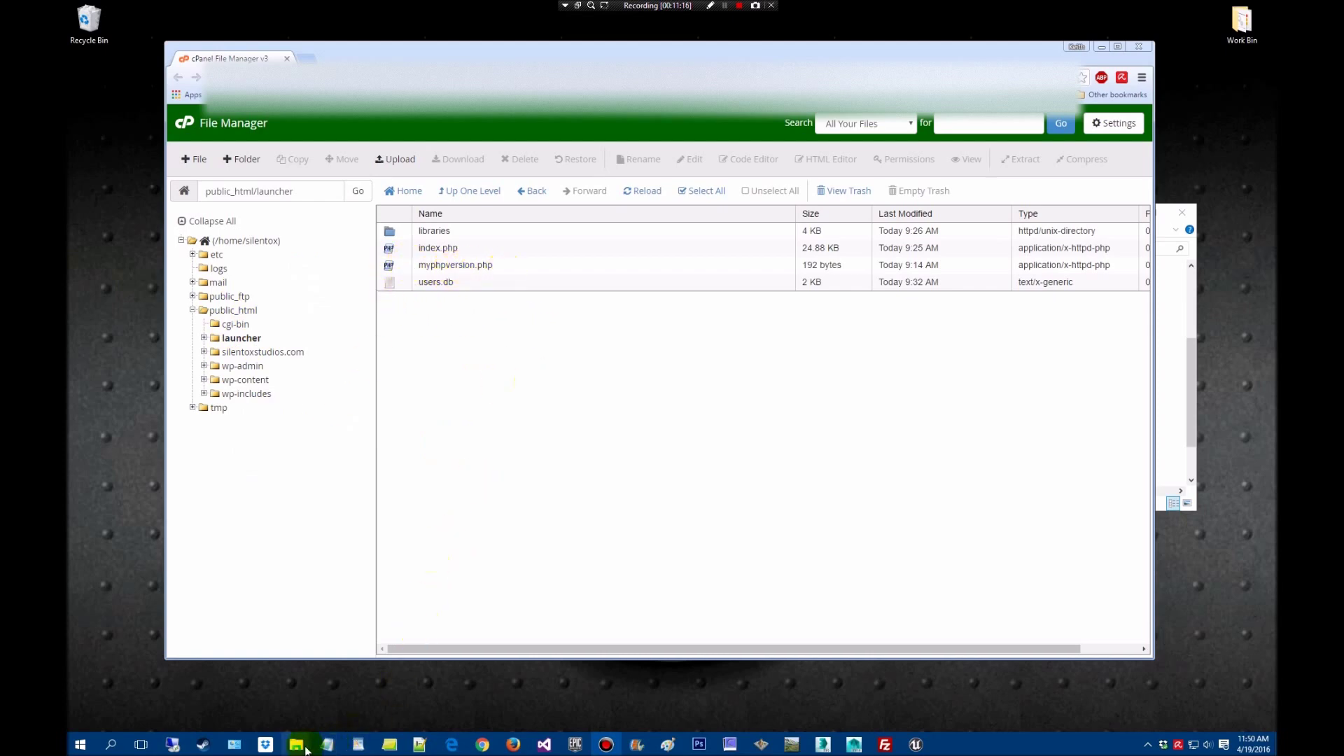
mouse_move(304, 751)
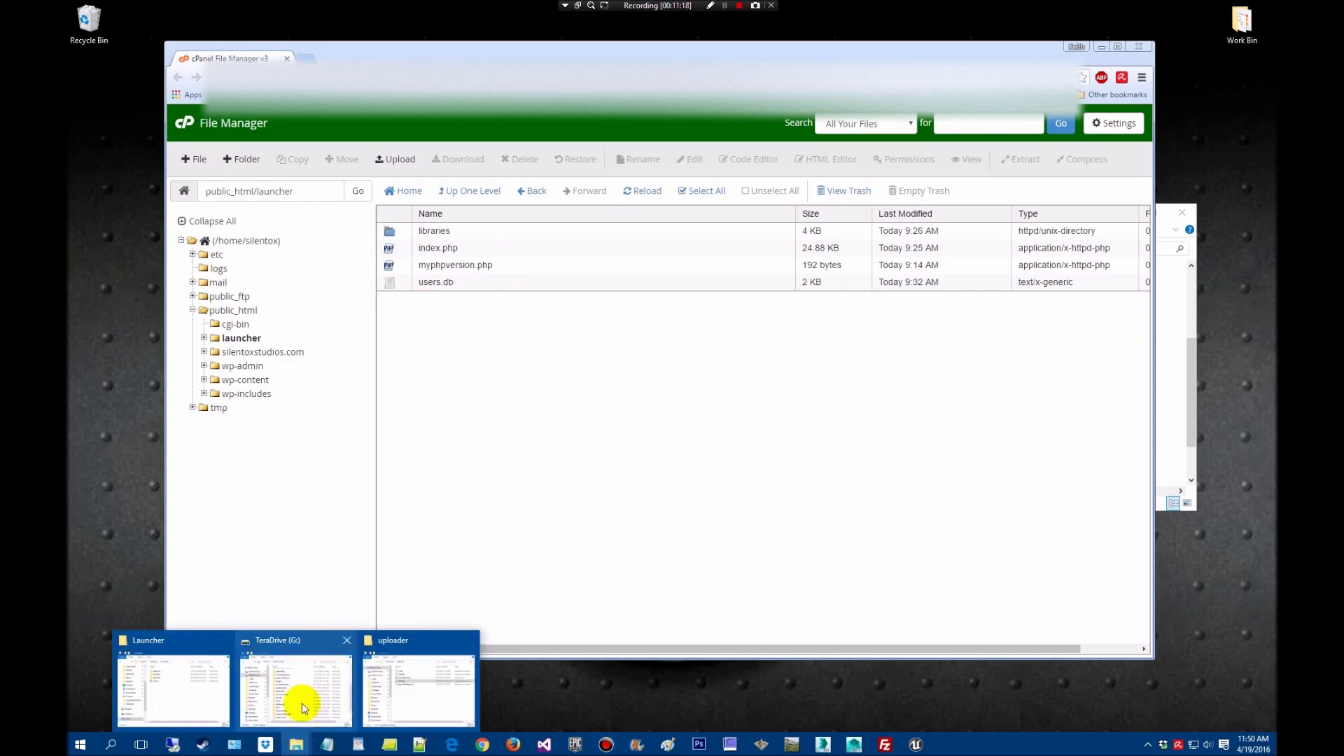
left_click(300, 702)
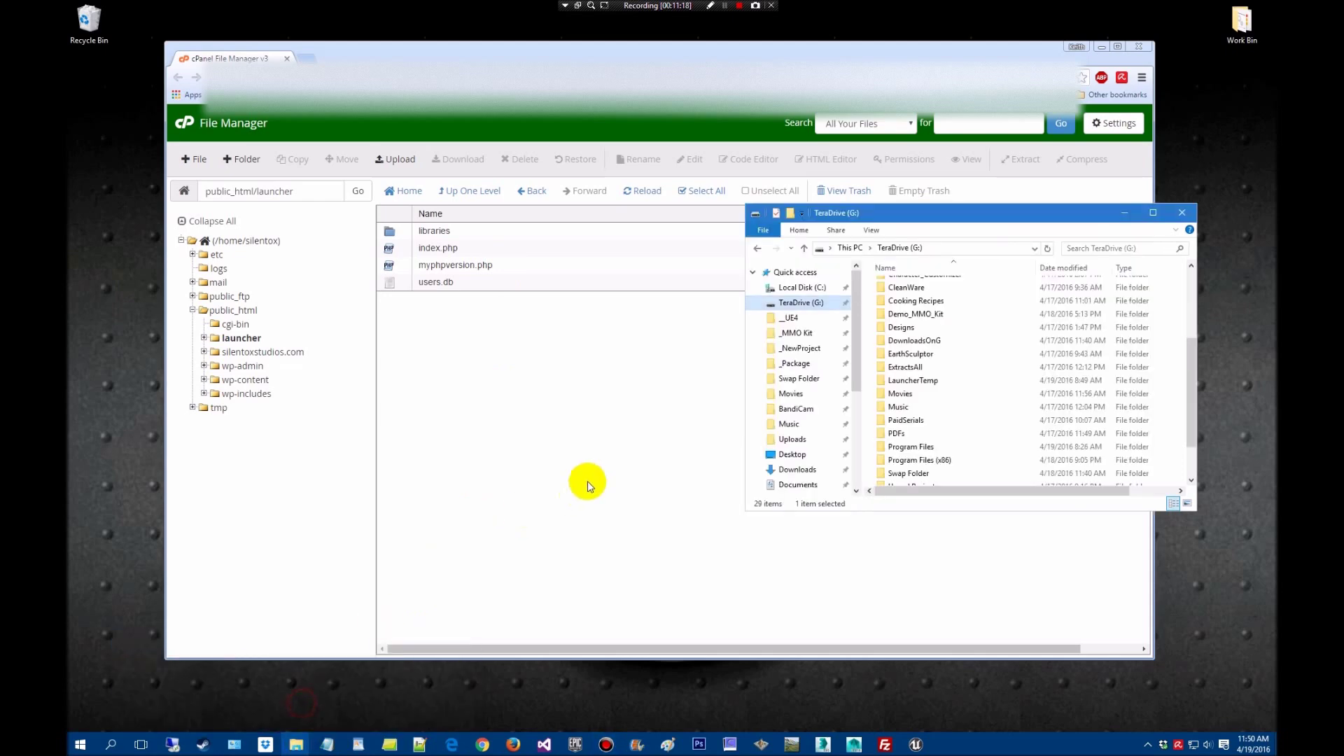
Browse _MMO Kit > mmo-starter-kit-for-unreal-4.11 > PHP, then minimize the Explorer window
left_click(796, 333)
double_click(941, 324)
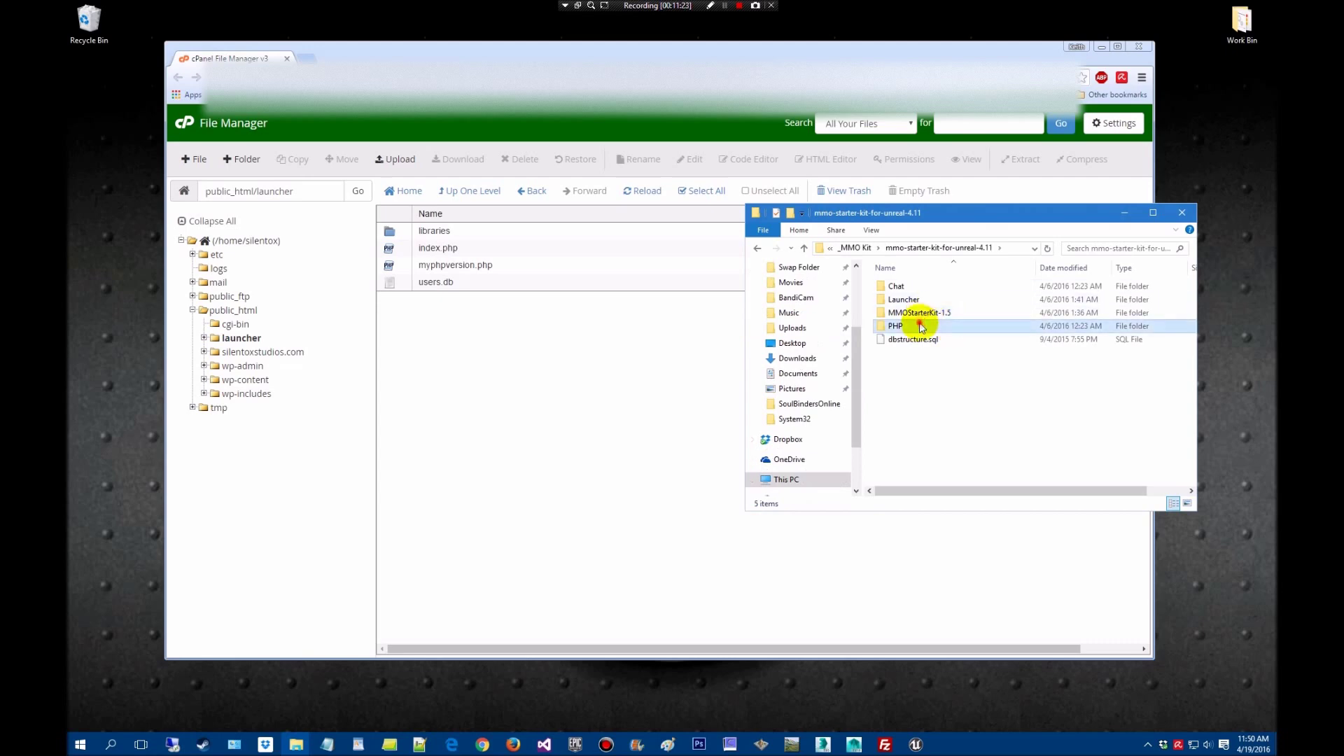
double_click(910, 326)
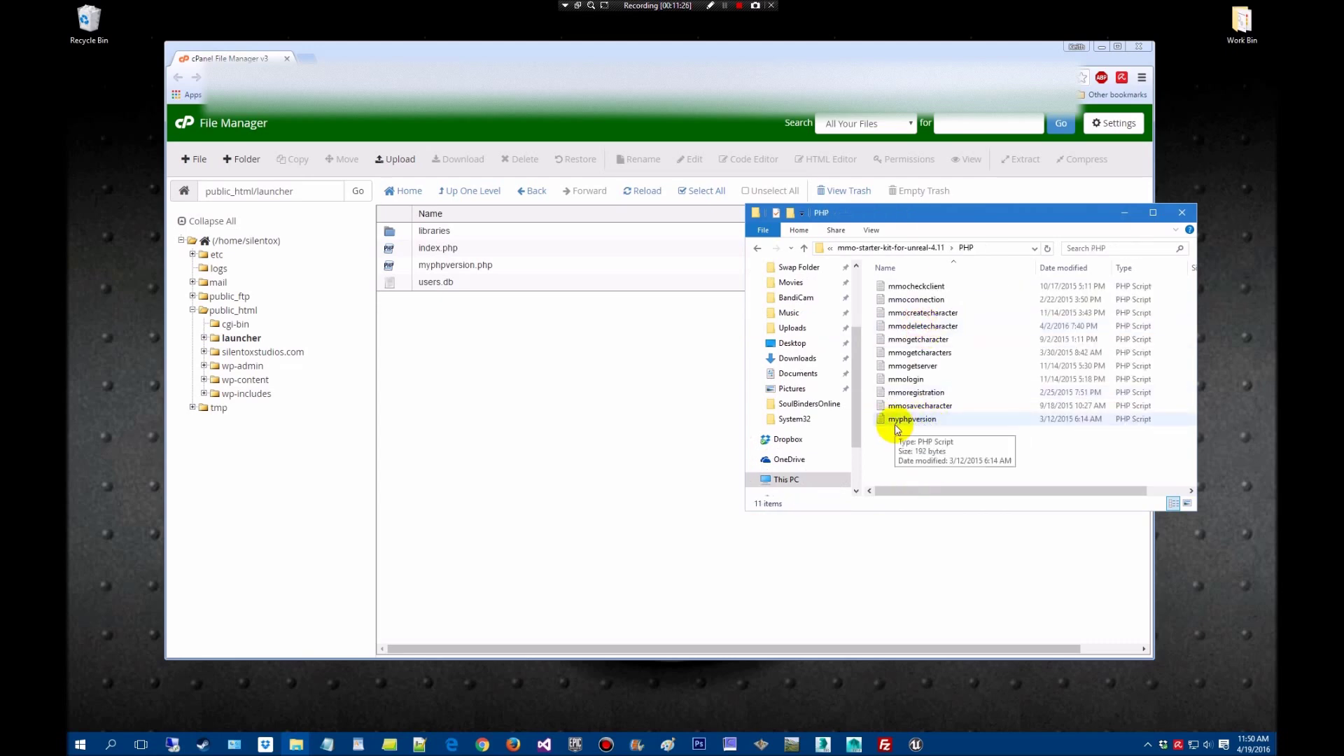
left_click(1123, 213)
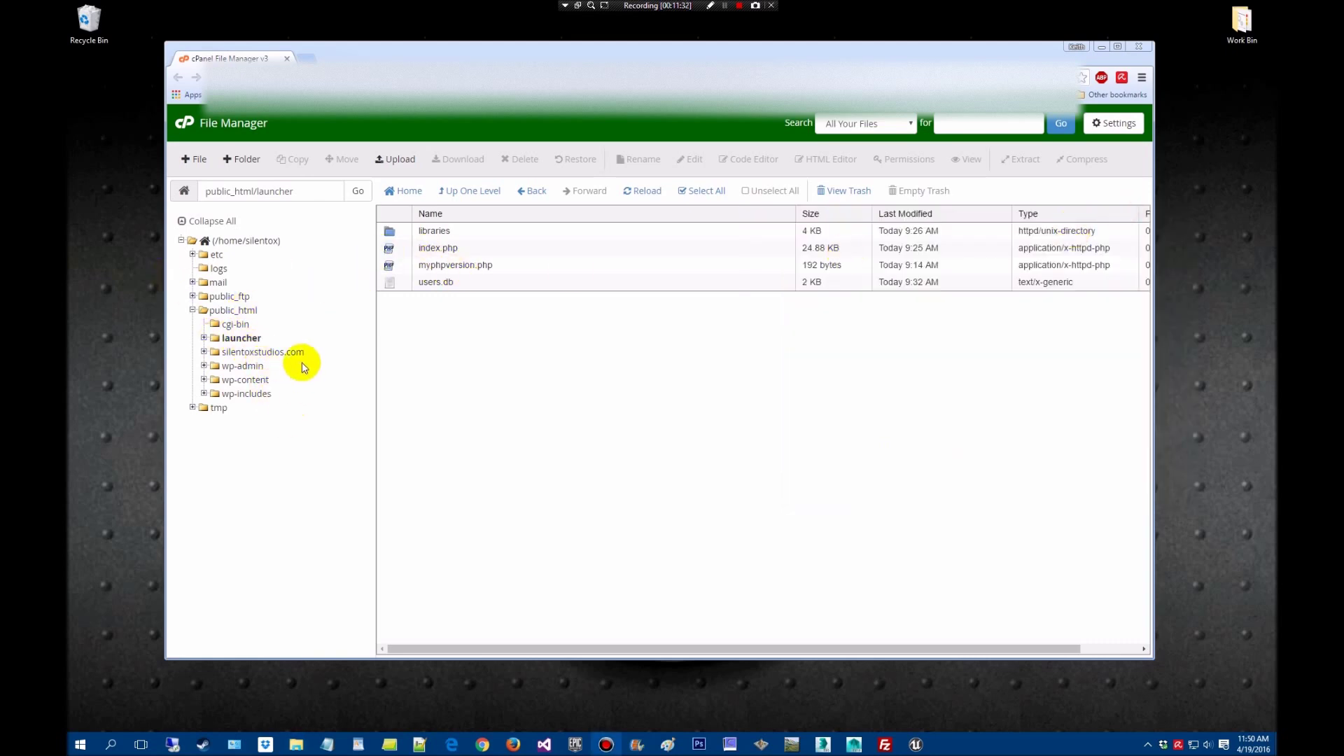
left_click(311, 58)
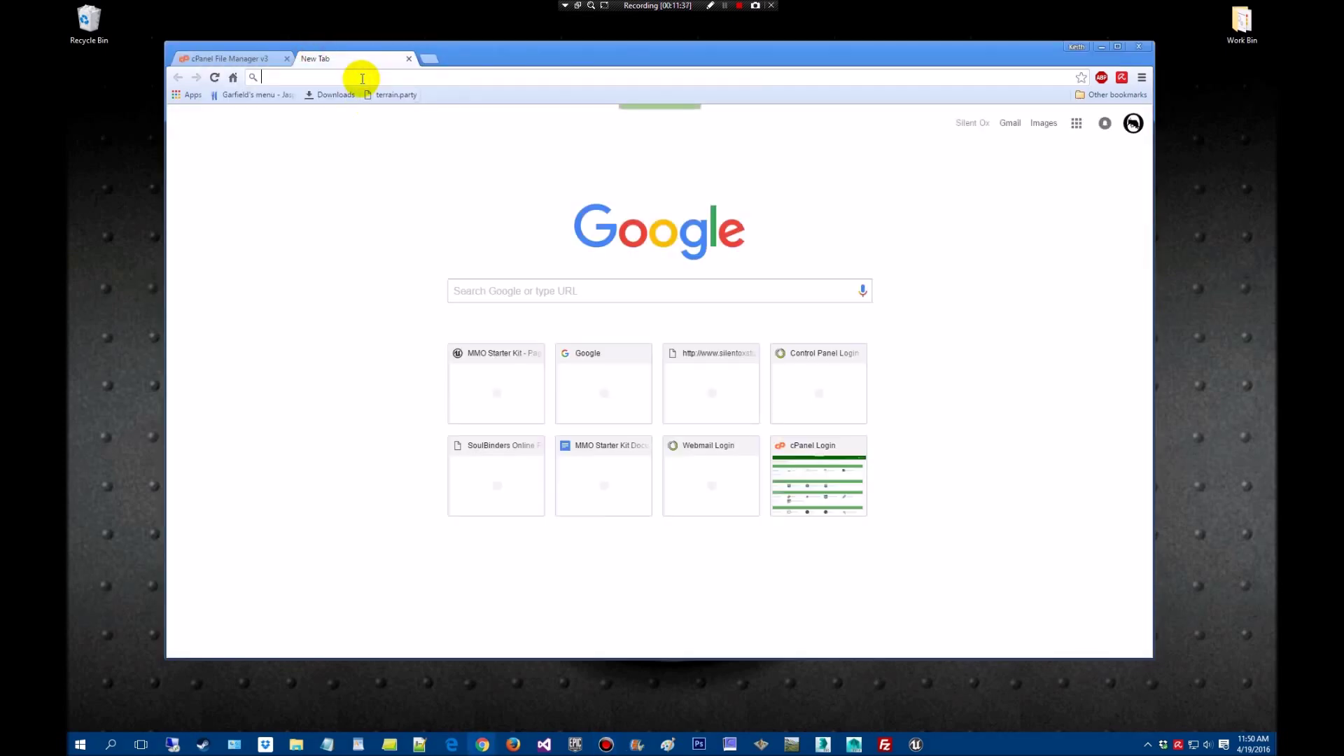
type("silentoxstudios.com")
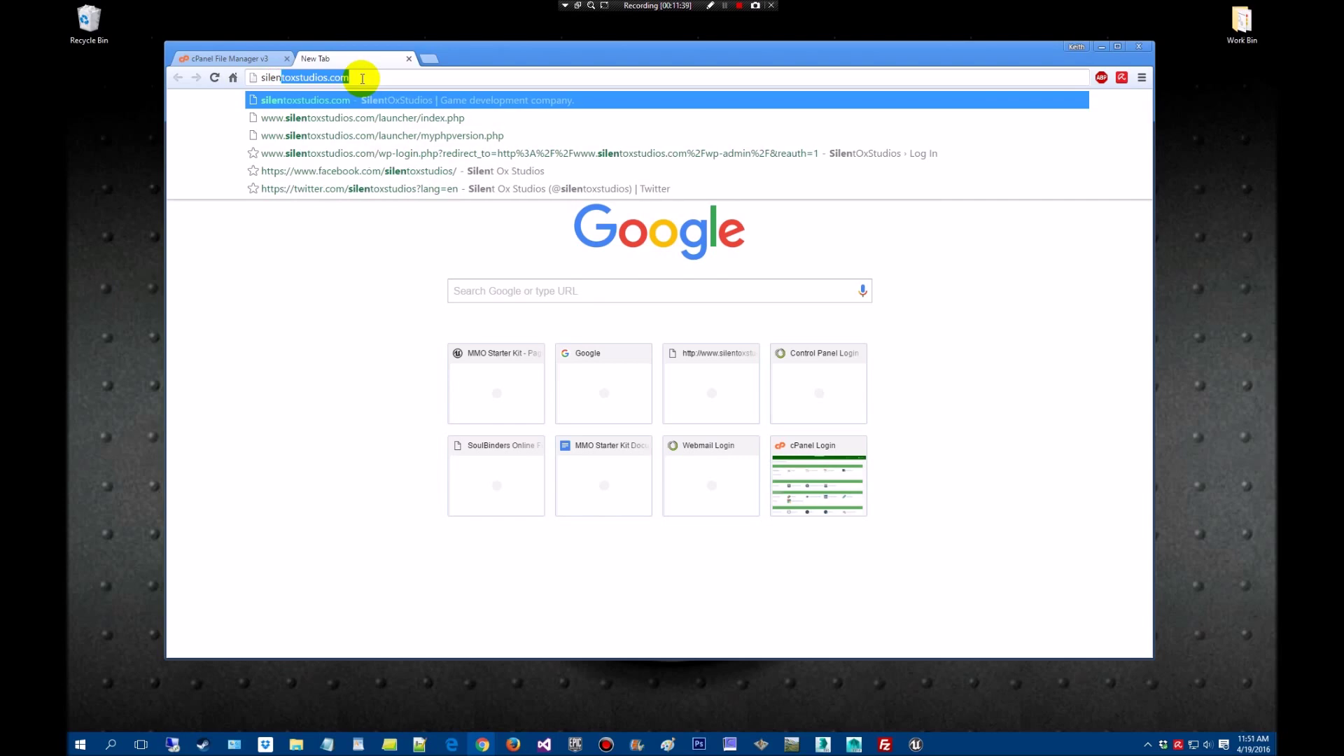
type("/")
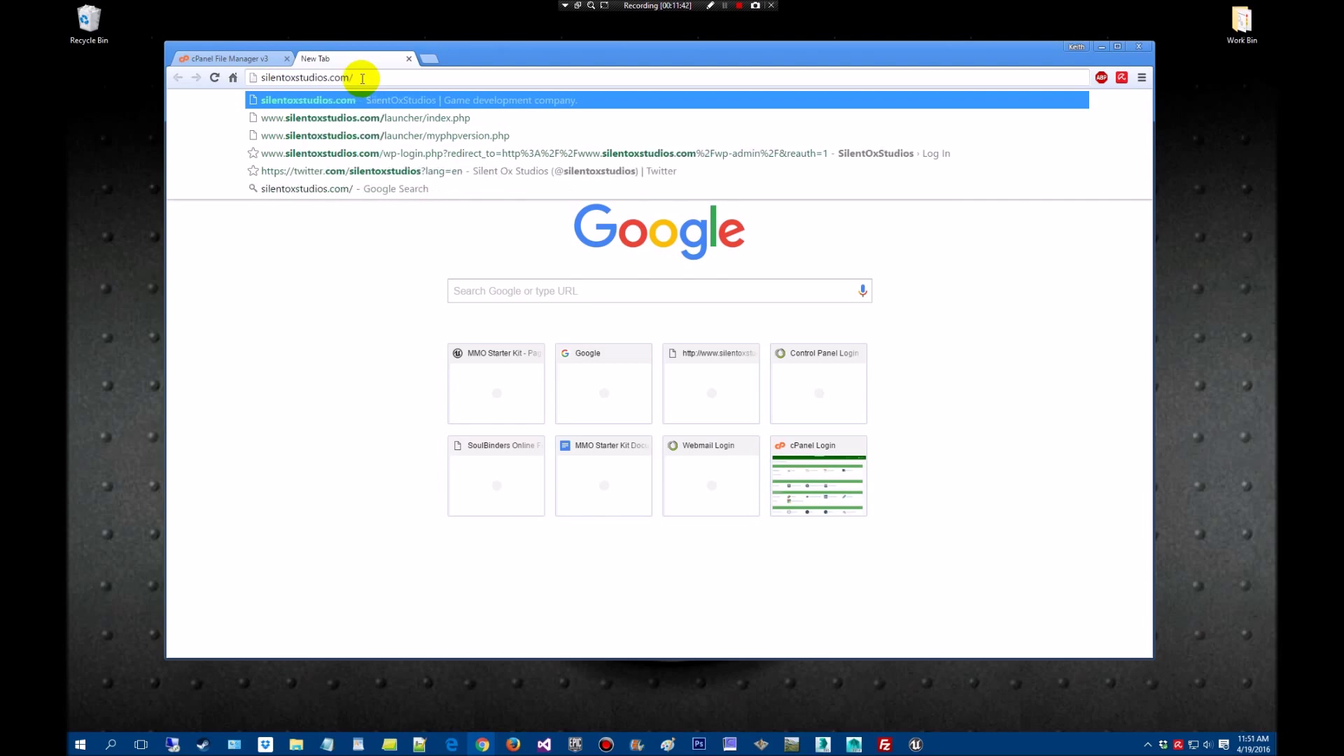
key("Down")
key("Down")
key("Return")
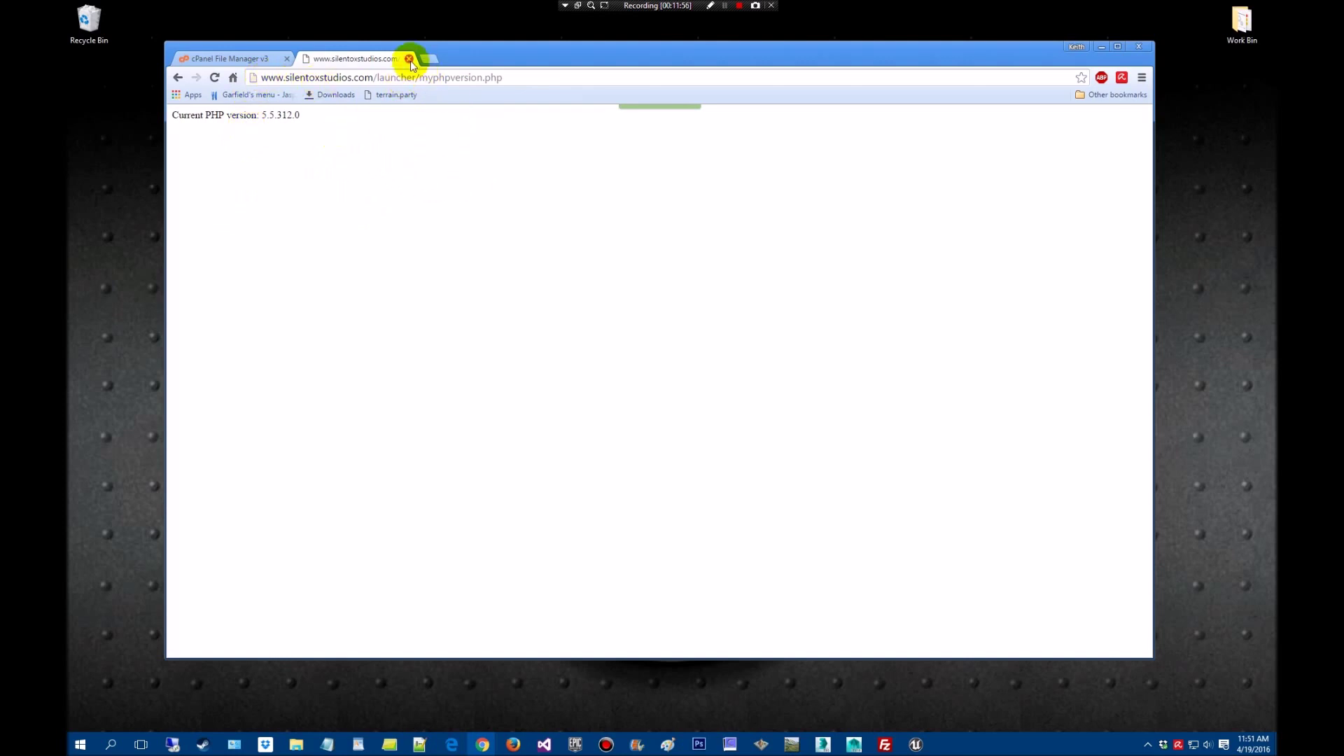
left_click(409, 58)
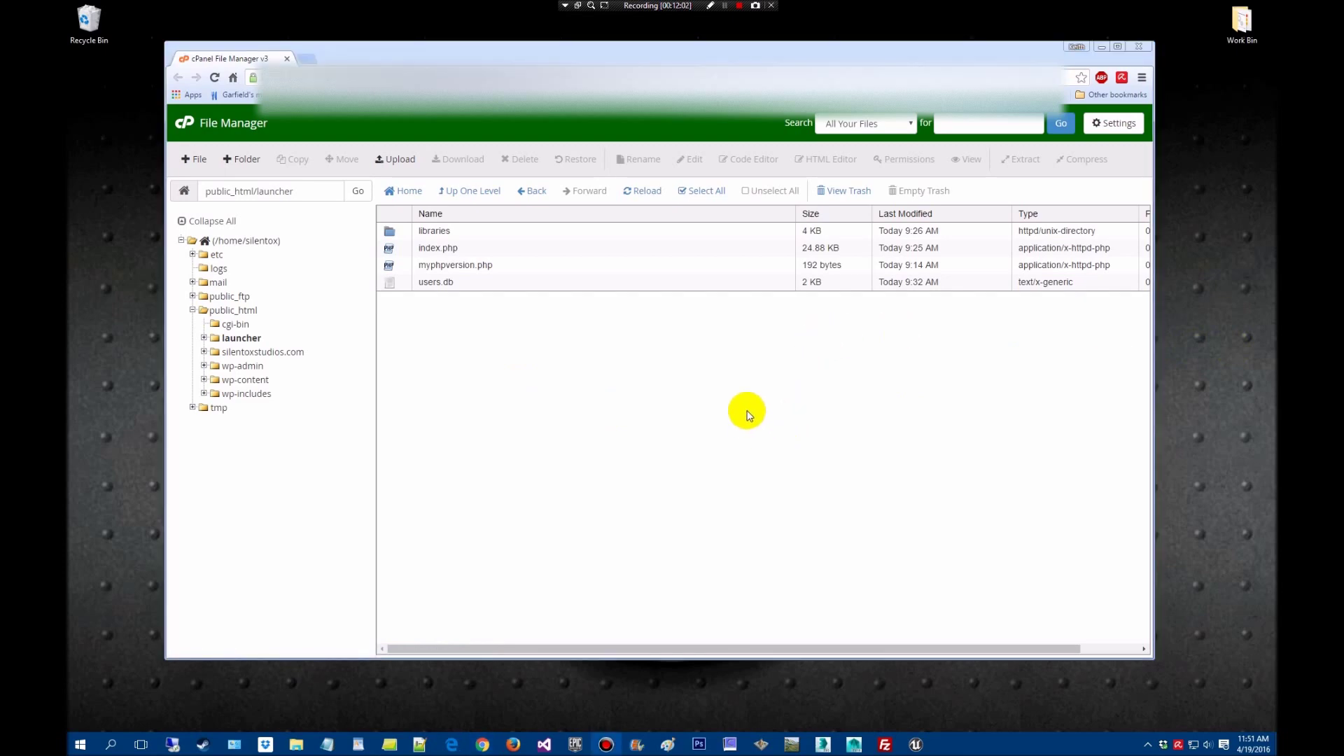
mouse_move(298, 748)
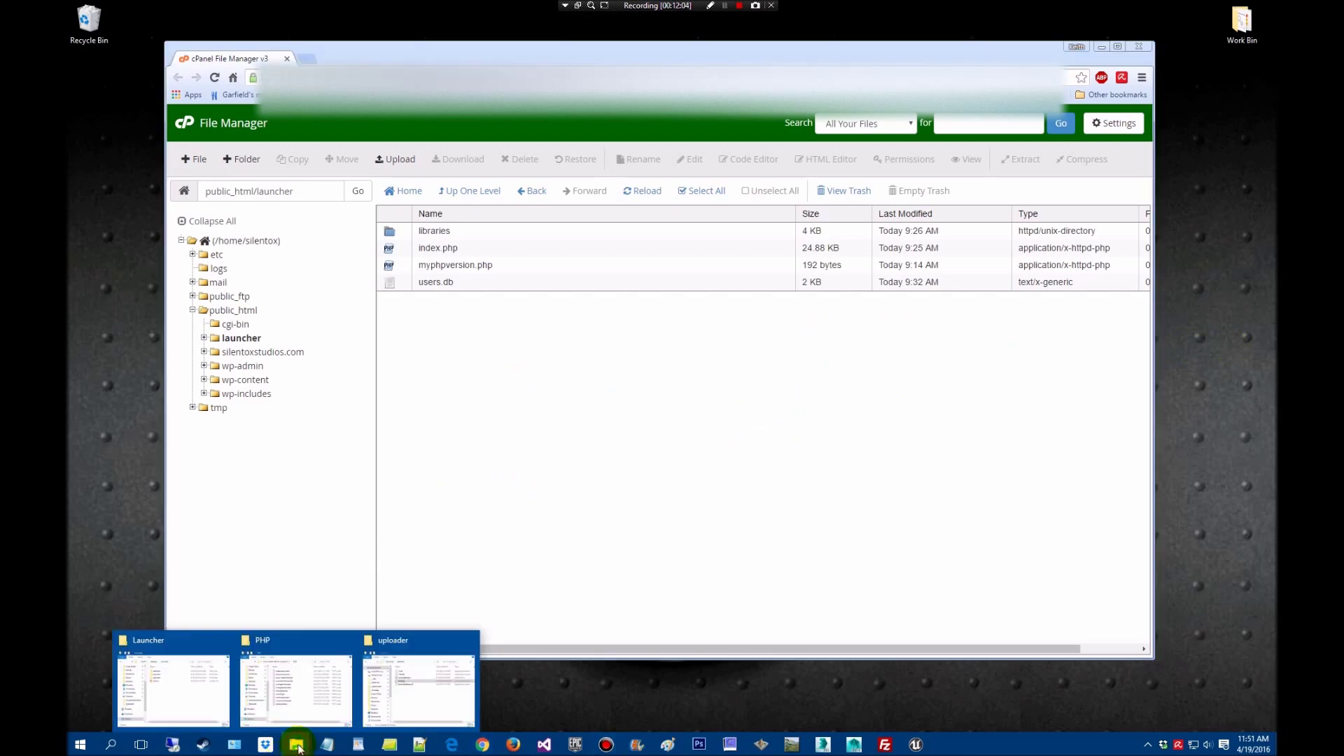
left_click(210, 704)
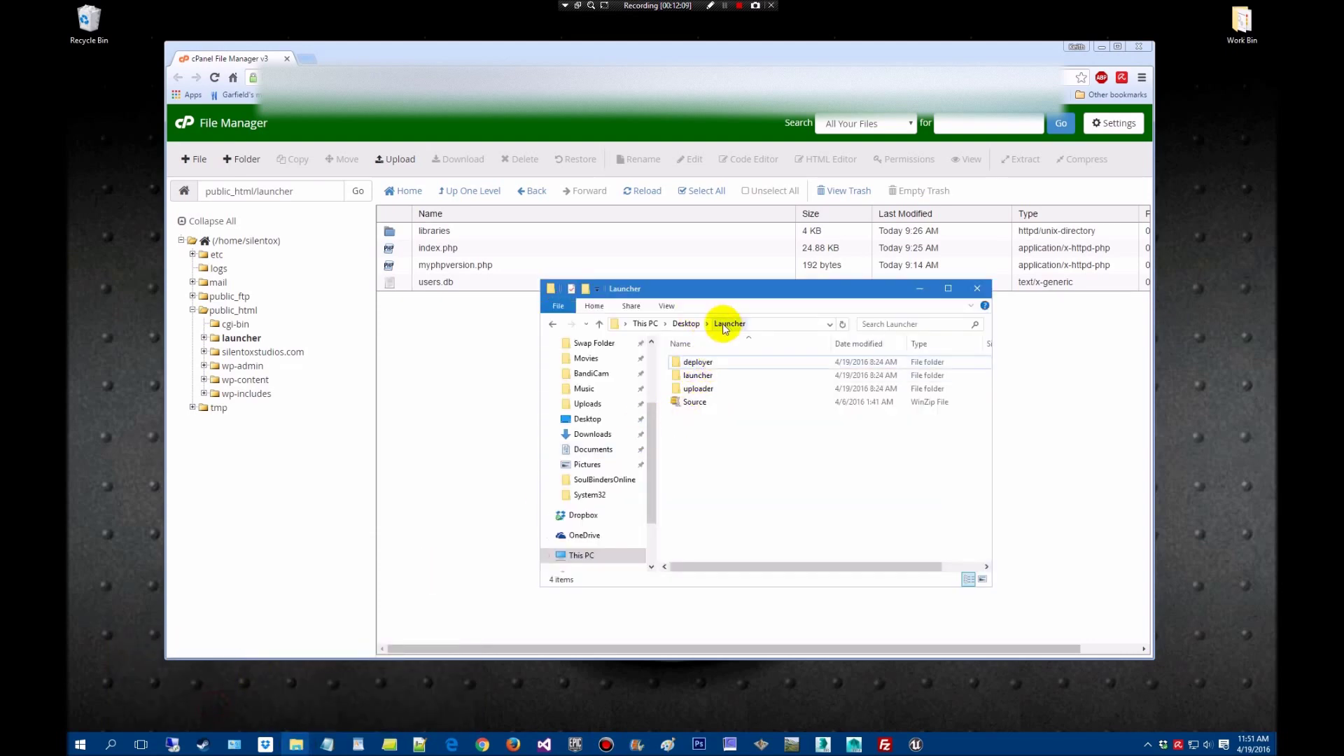
double_click(700, 364)
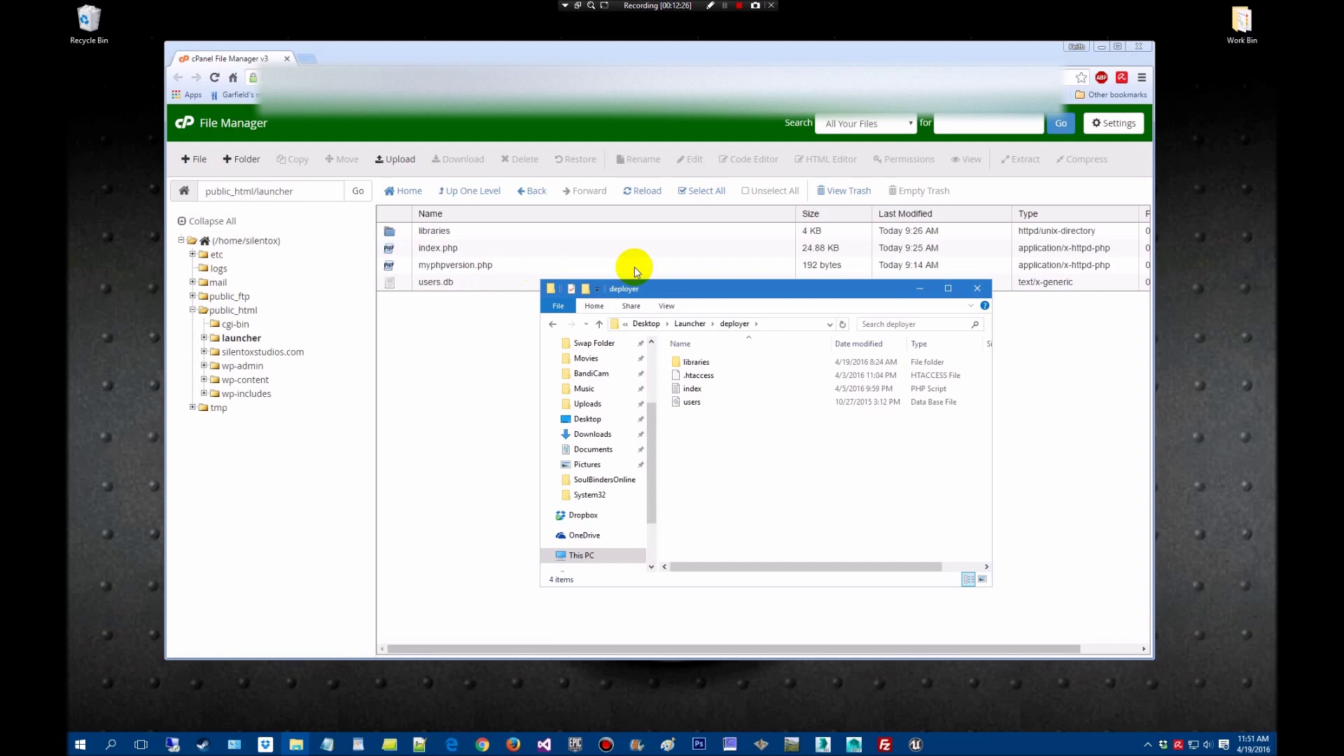
left_click(918, 290)
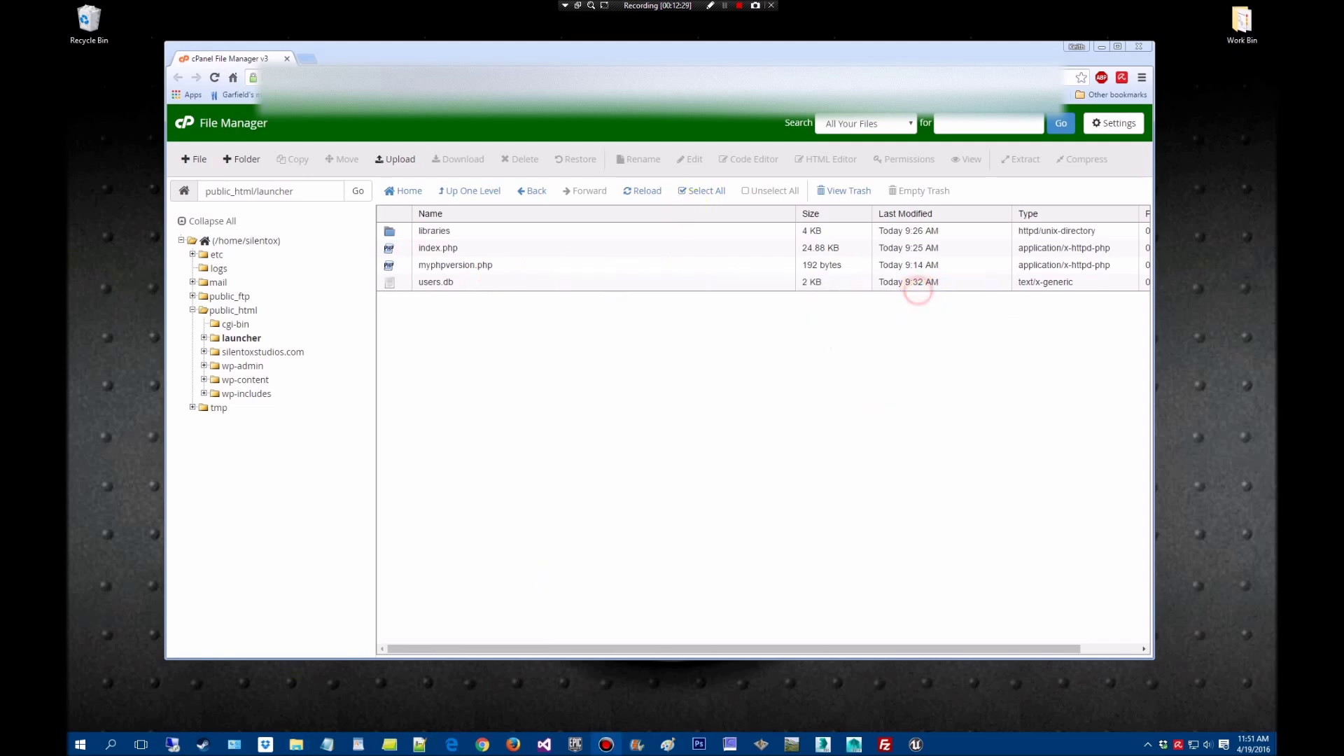
Load the silentoxstudios launcher admin page index.php in a new tab
left_click(307, 58)
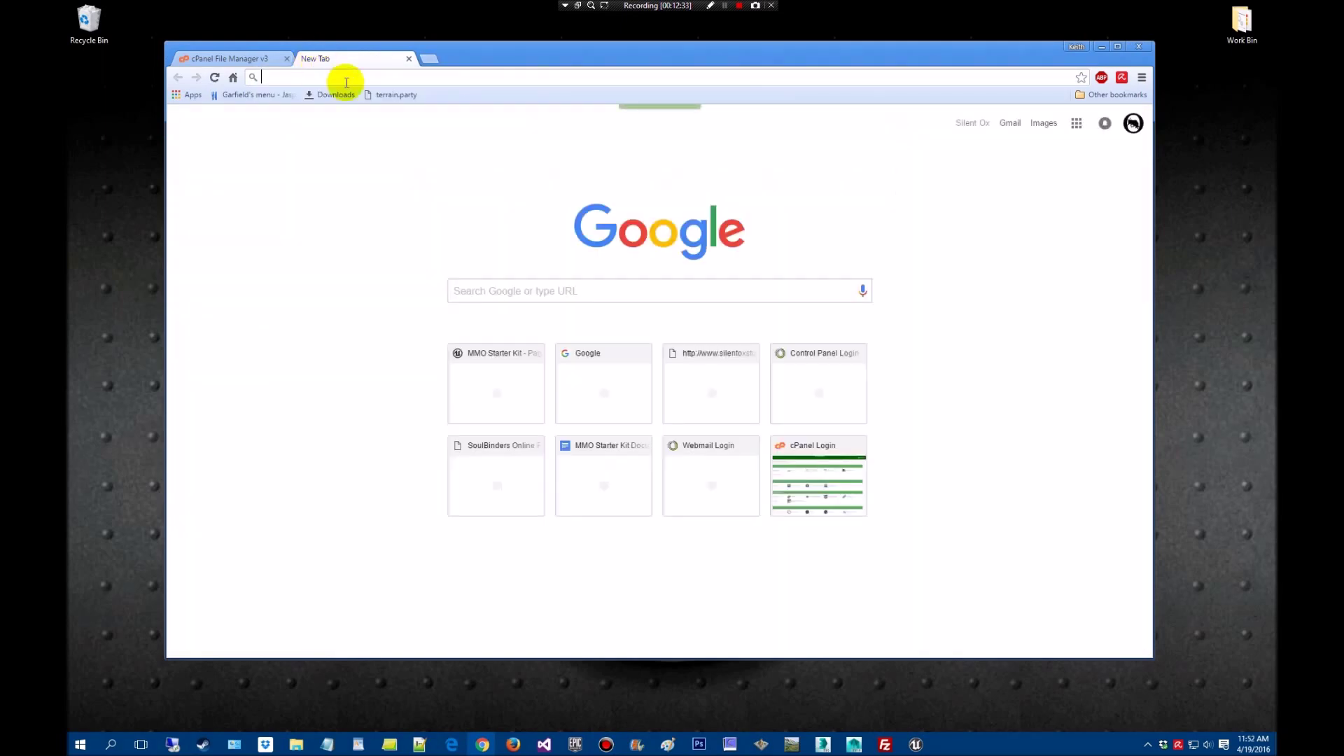
type("silentoxstudios.com")
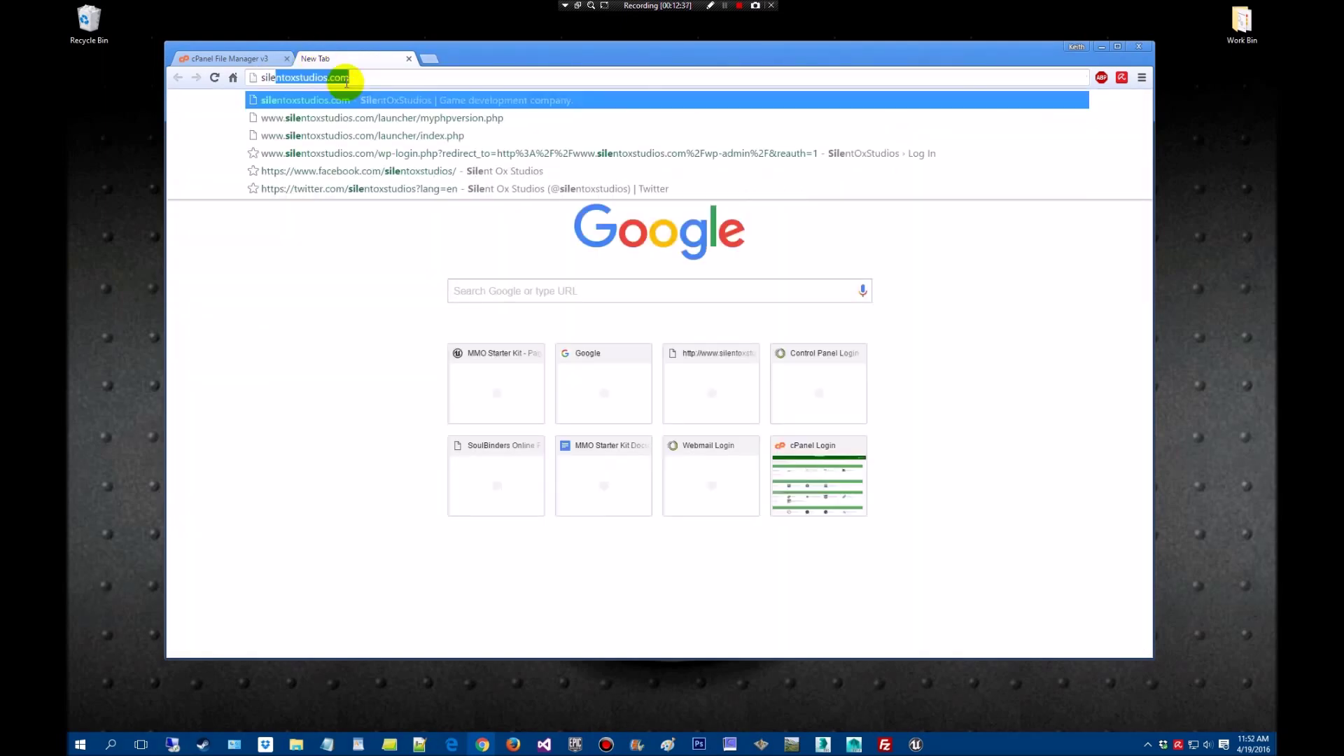
key("Down")
key("Down")
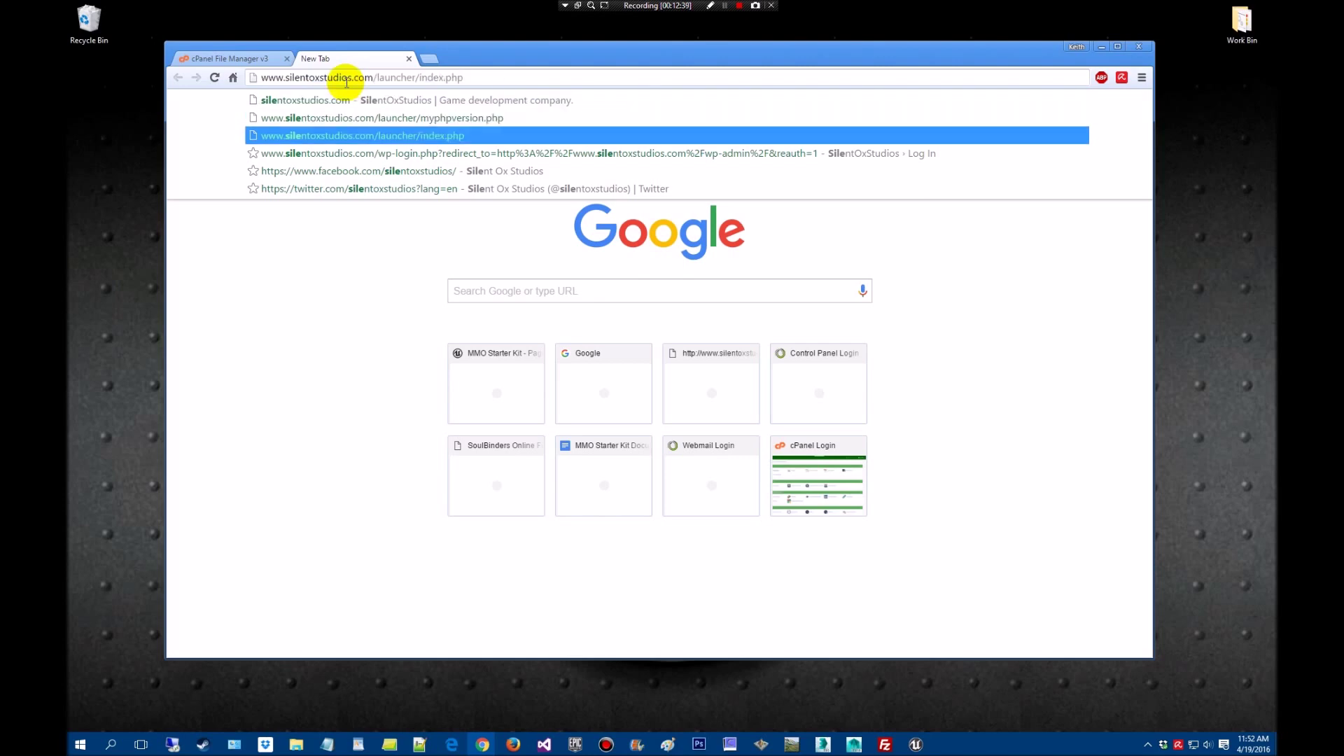
key("Return")
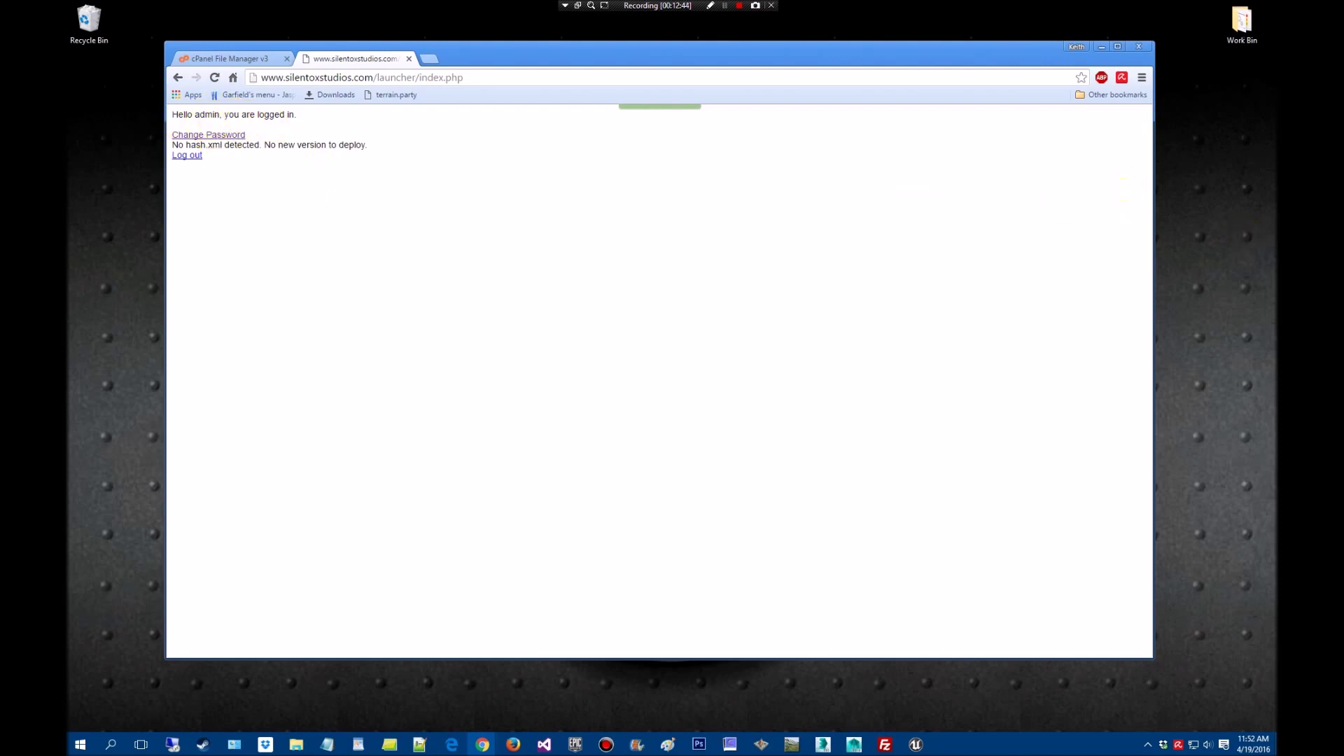
Review the default admin login in the setup documentation beside the admin page, then move it away
left_click_drag(1343, 165, 723, 141)
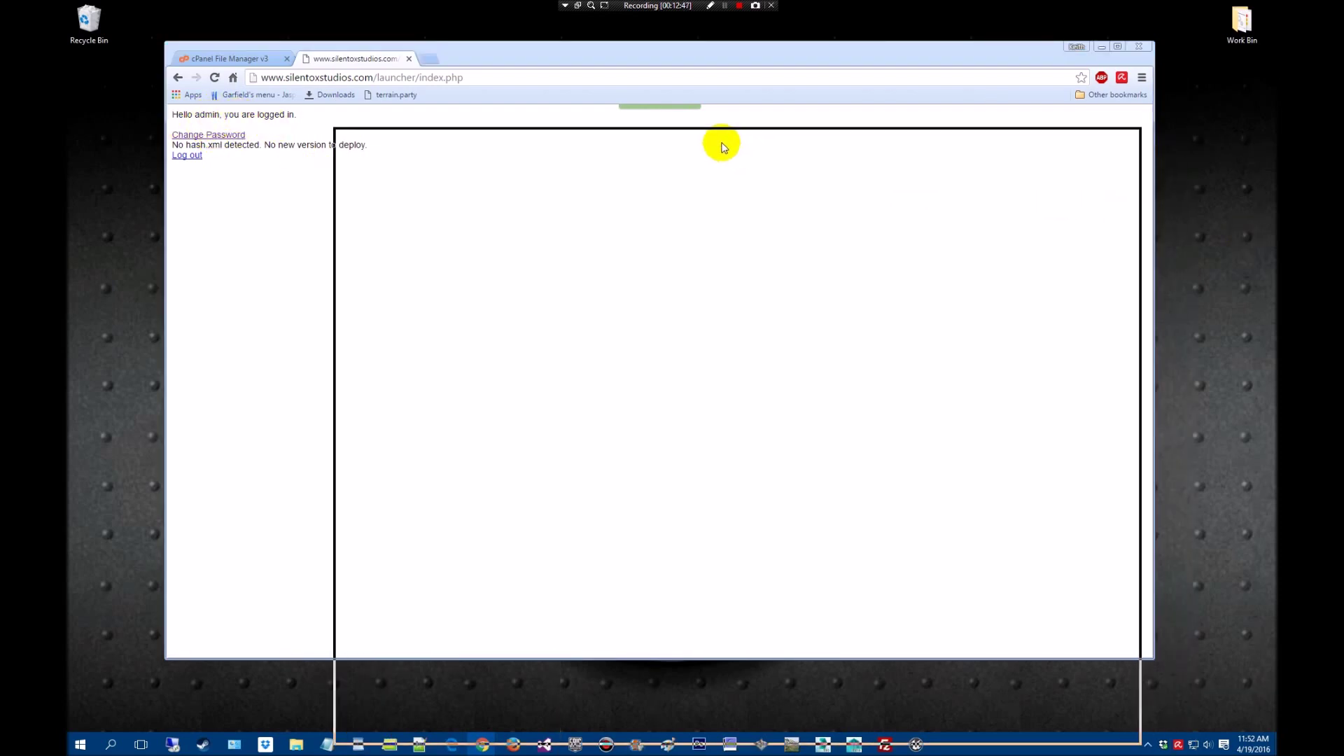
left_click_drag(418, 439, 377, 438)
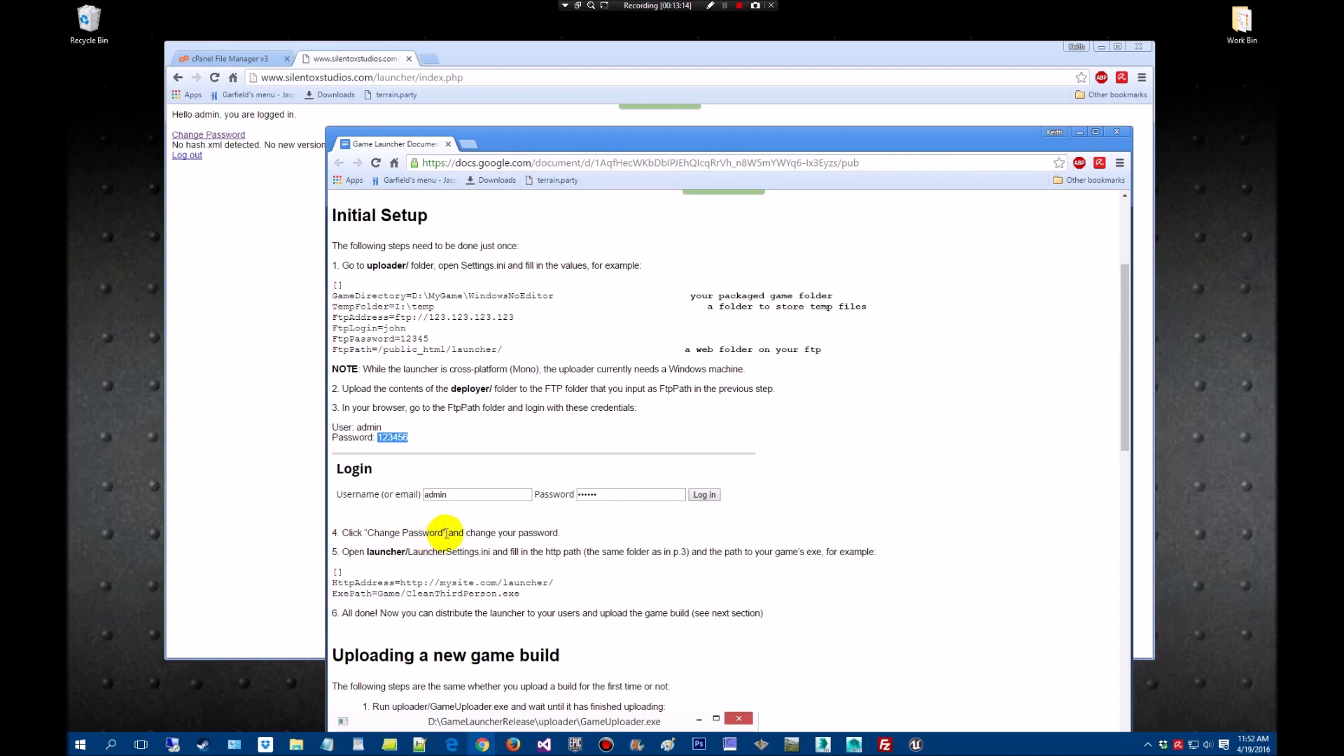
left_click_drag(604, 138, 1276, 203)
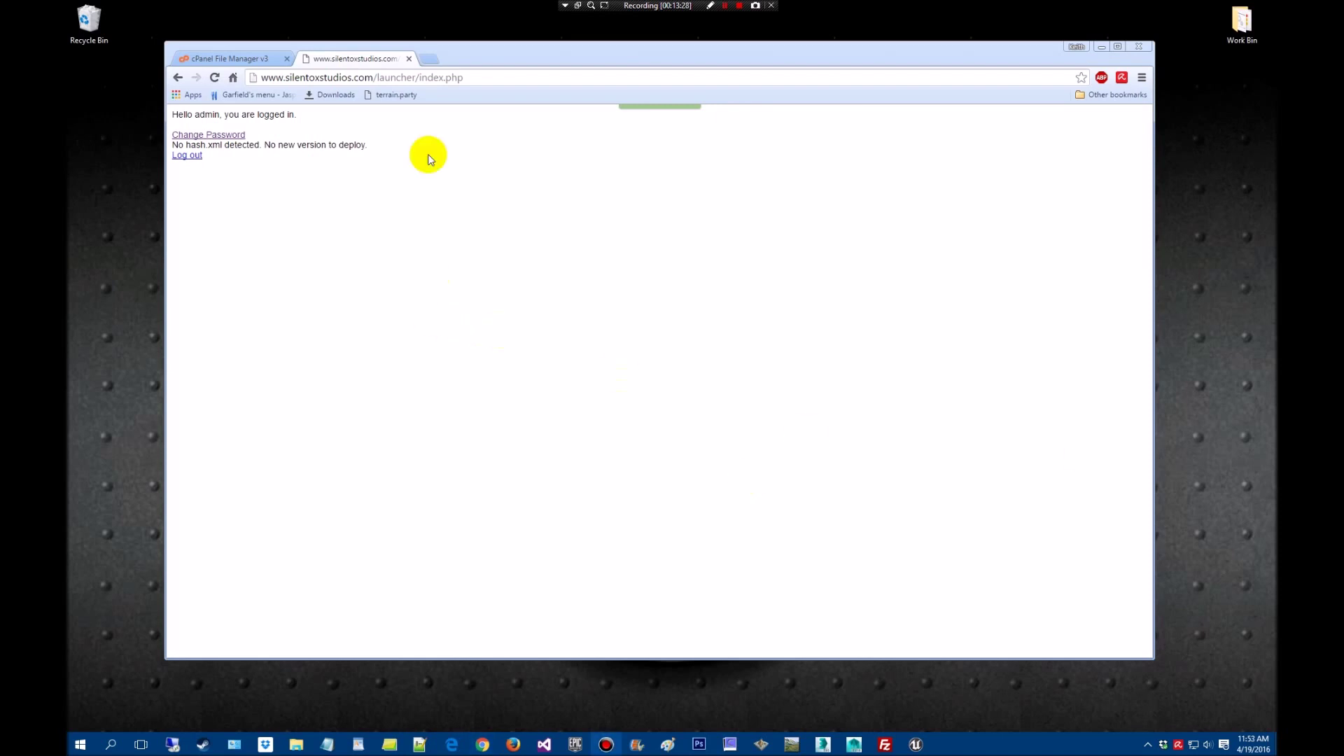
Close the admin tab, minimize Chrome, and show LauncherSettings.ini beside the Explorer window
left_click(410, 58)
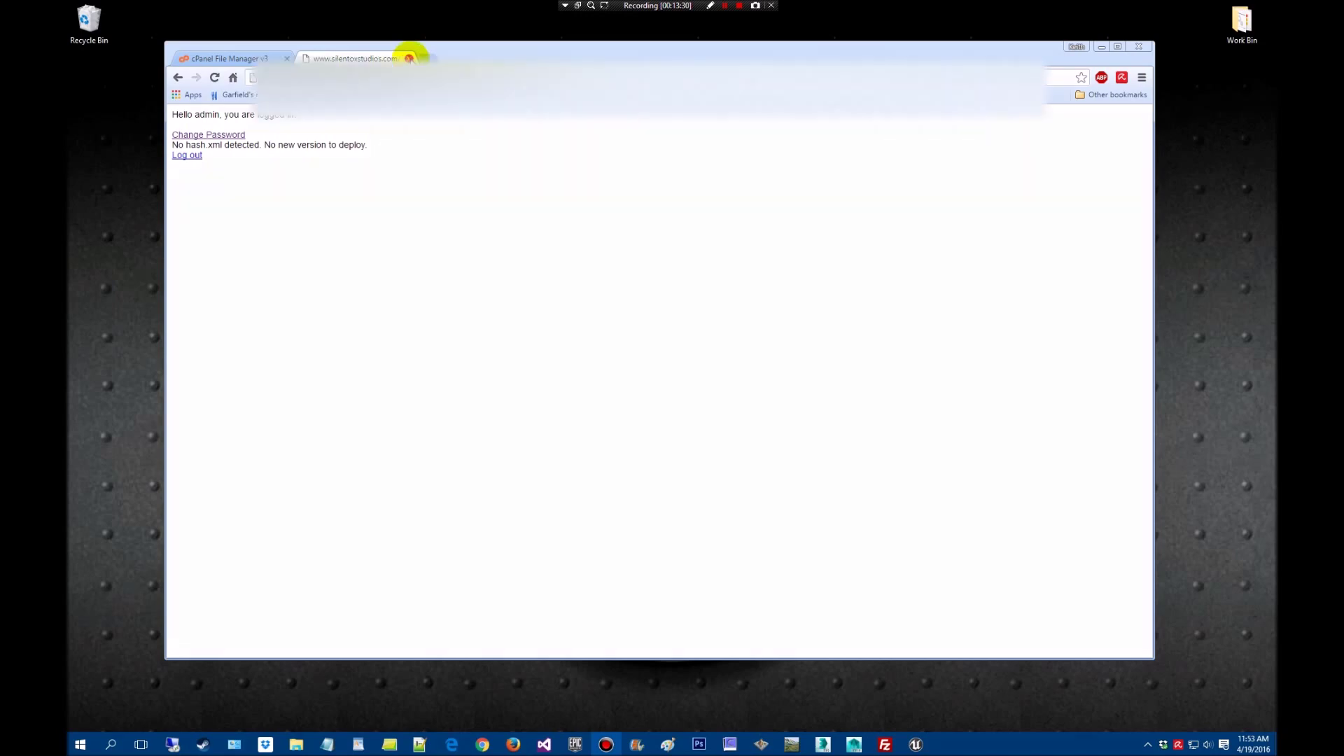
left_click(1103, 47)
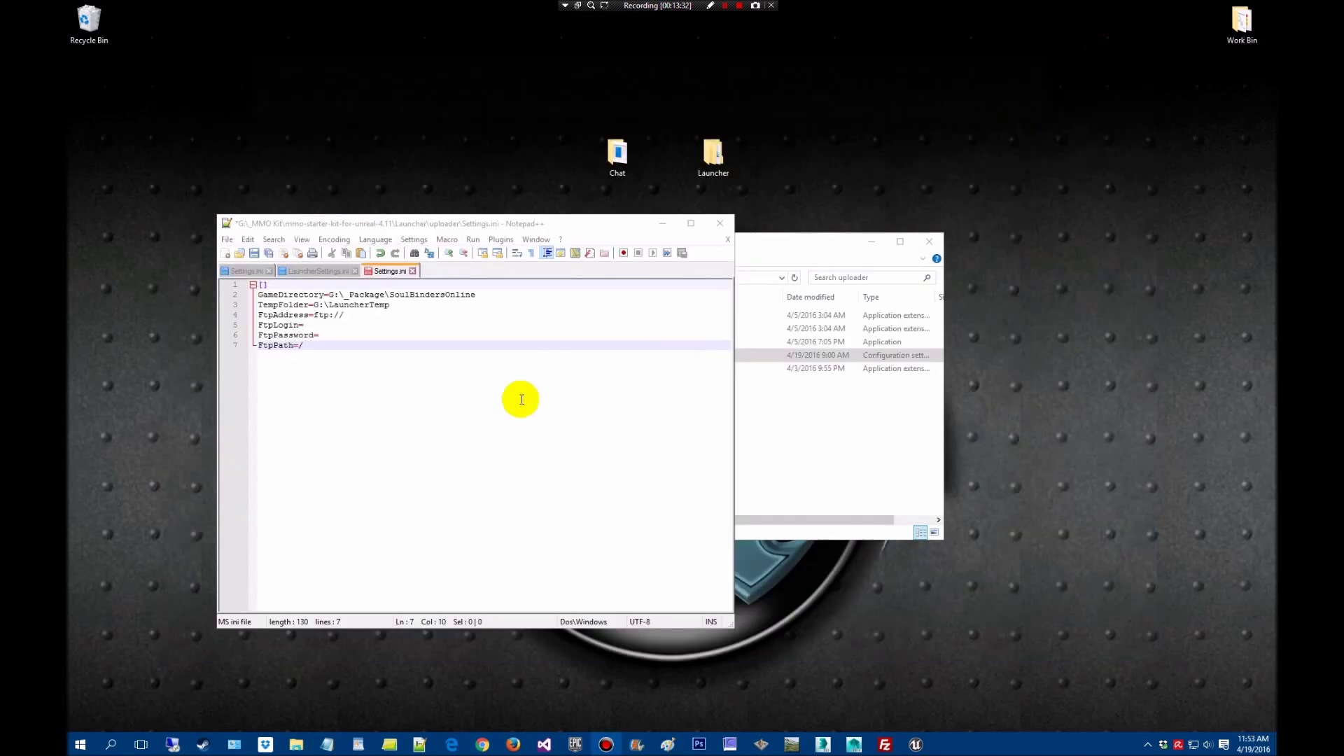
left_click(318, 273)
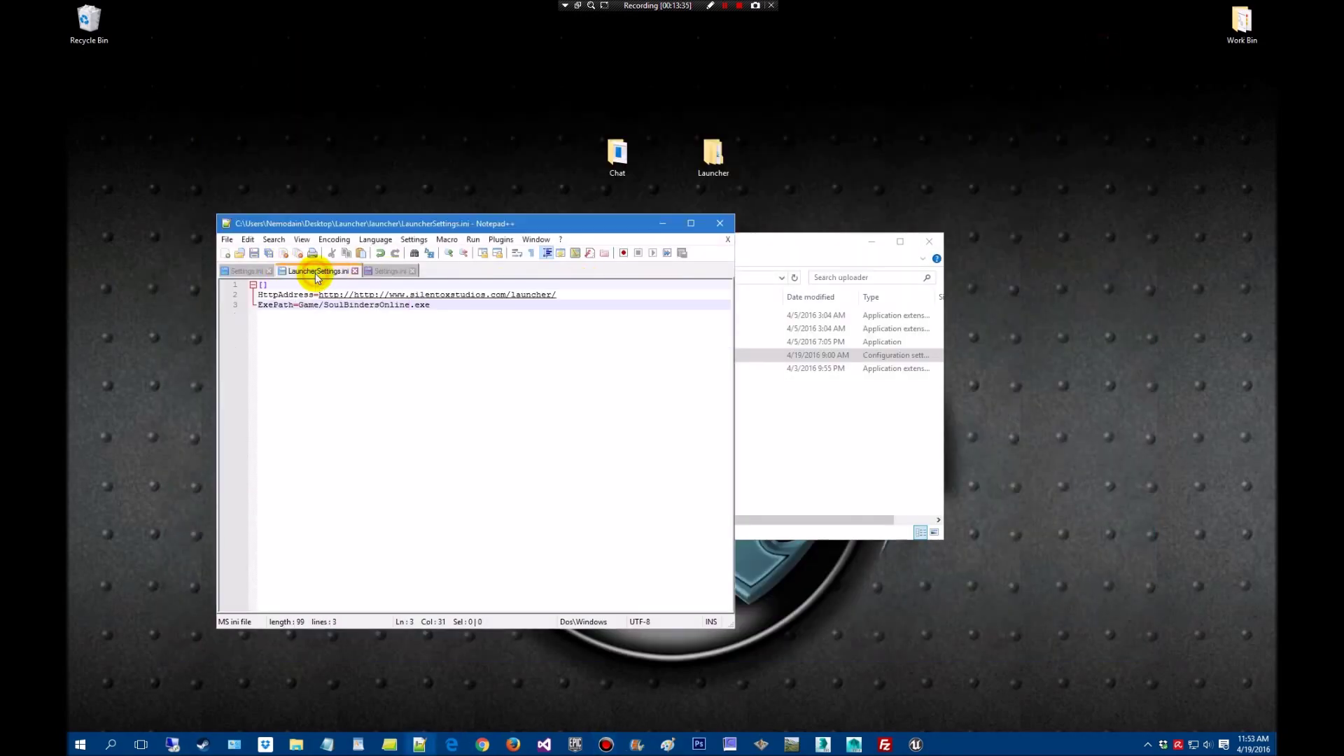
left_click_drag(773, 245, 1072, 241)
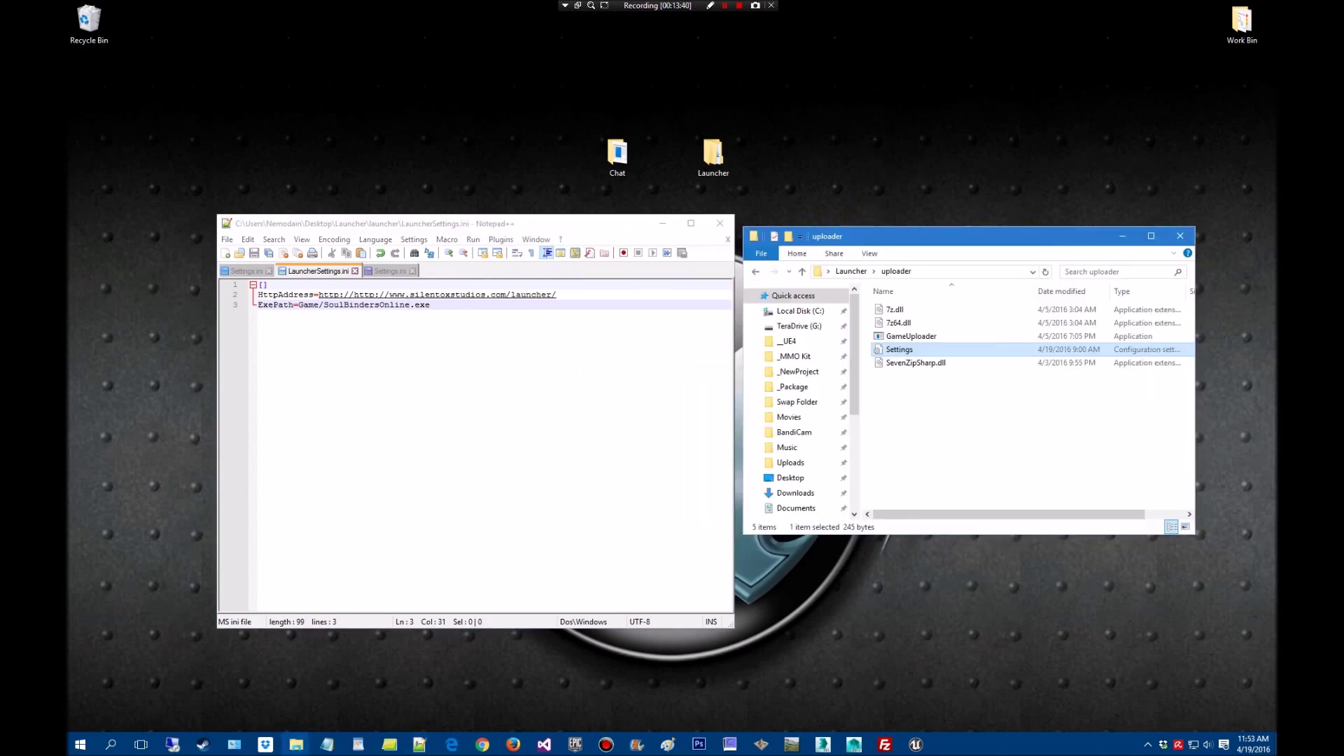
In Explorer, go up to Launcher and open the launcher folder, selecting LauncherSettings
left_click(852, 271)
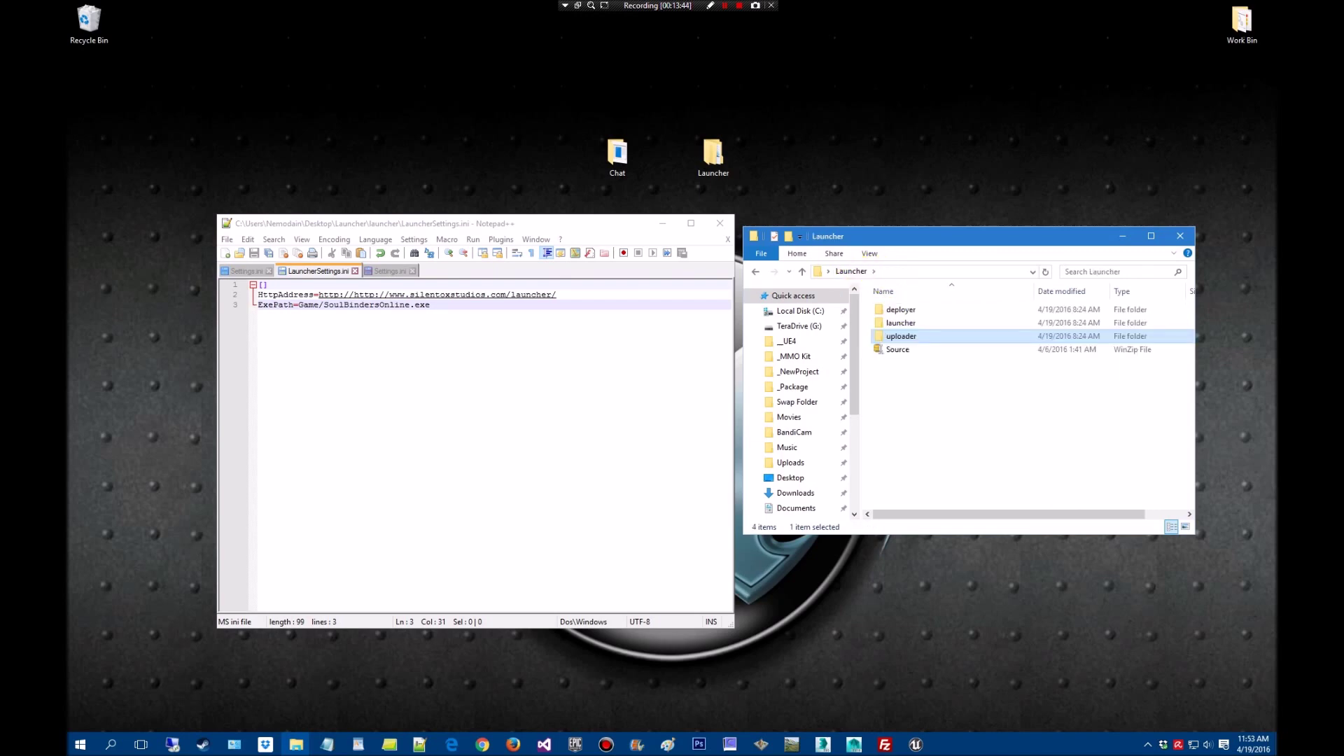
left_click(919, 323)
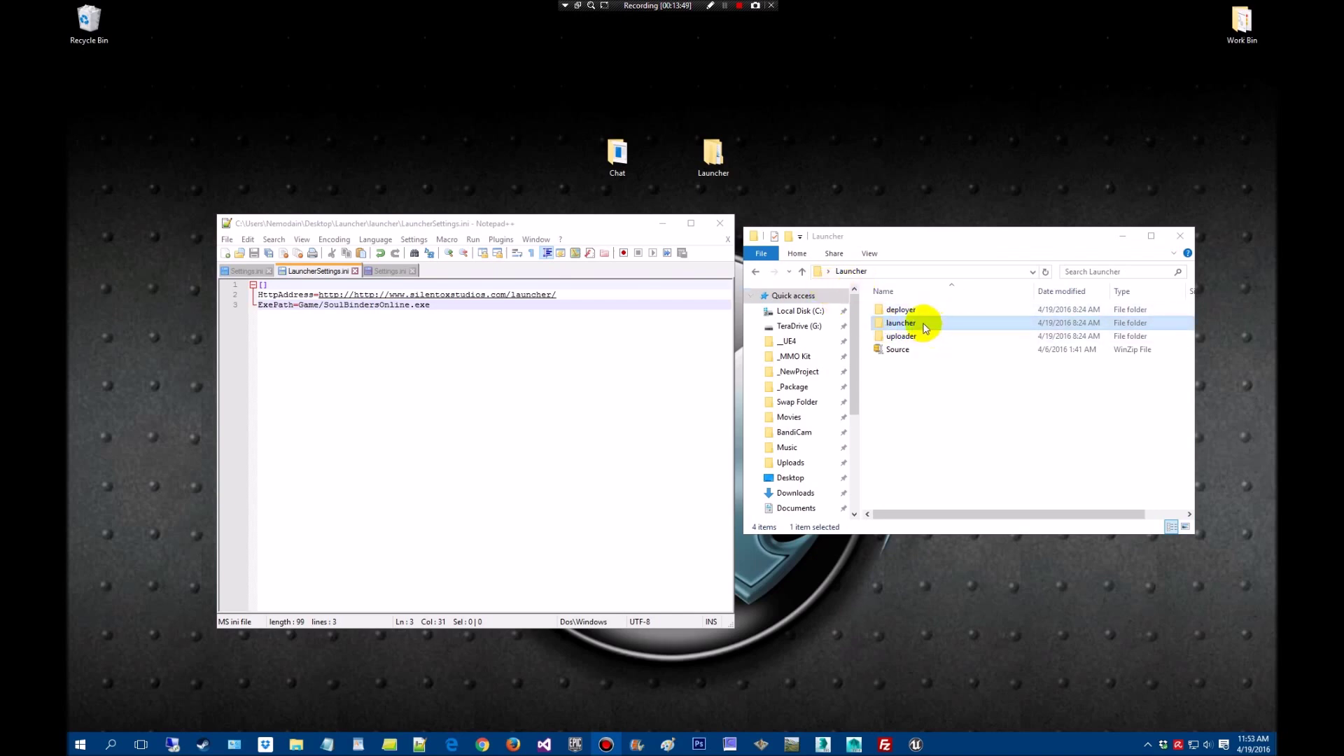
double_click(924, 326)
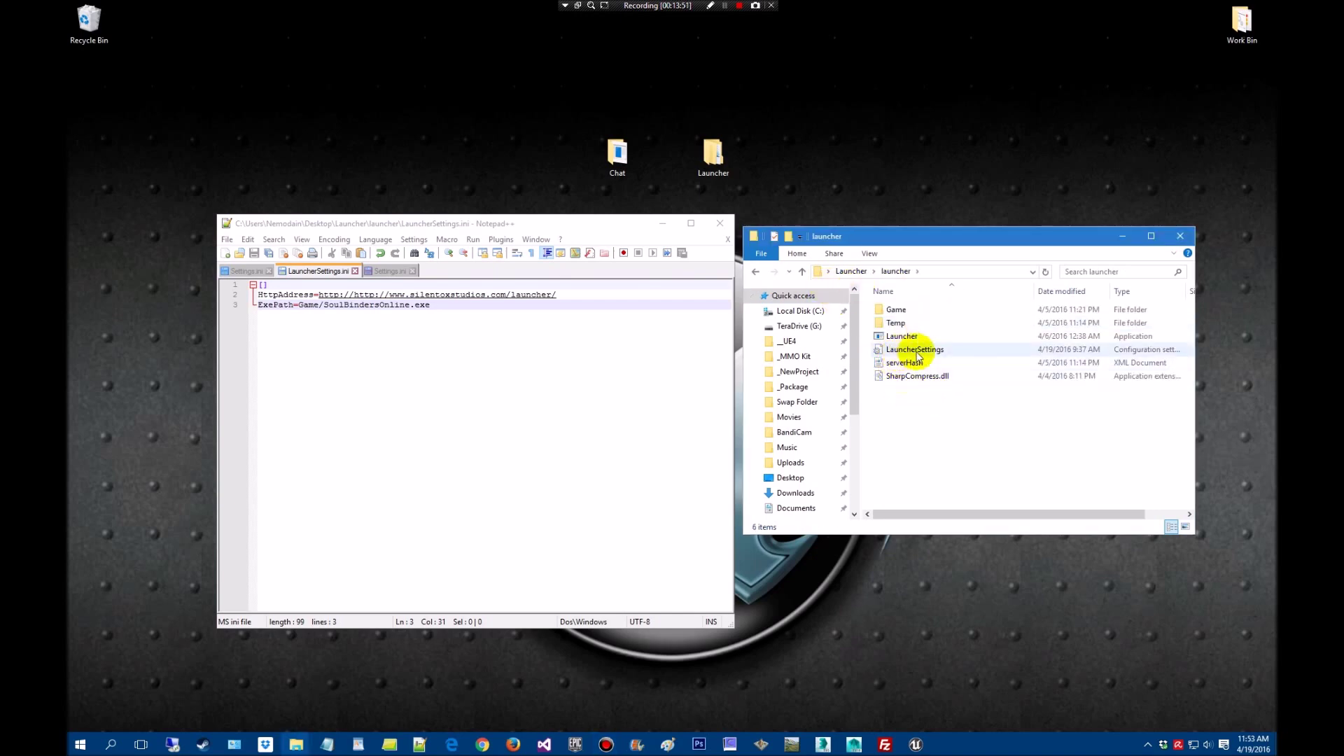
left_click(935, 354)
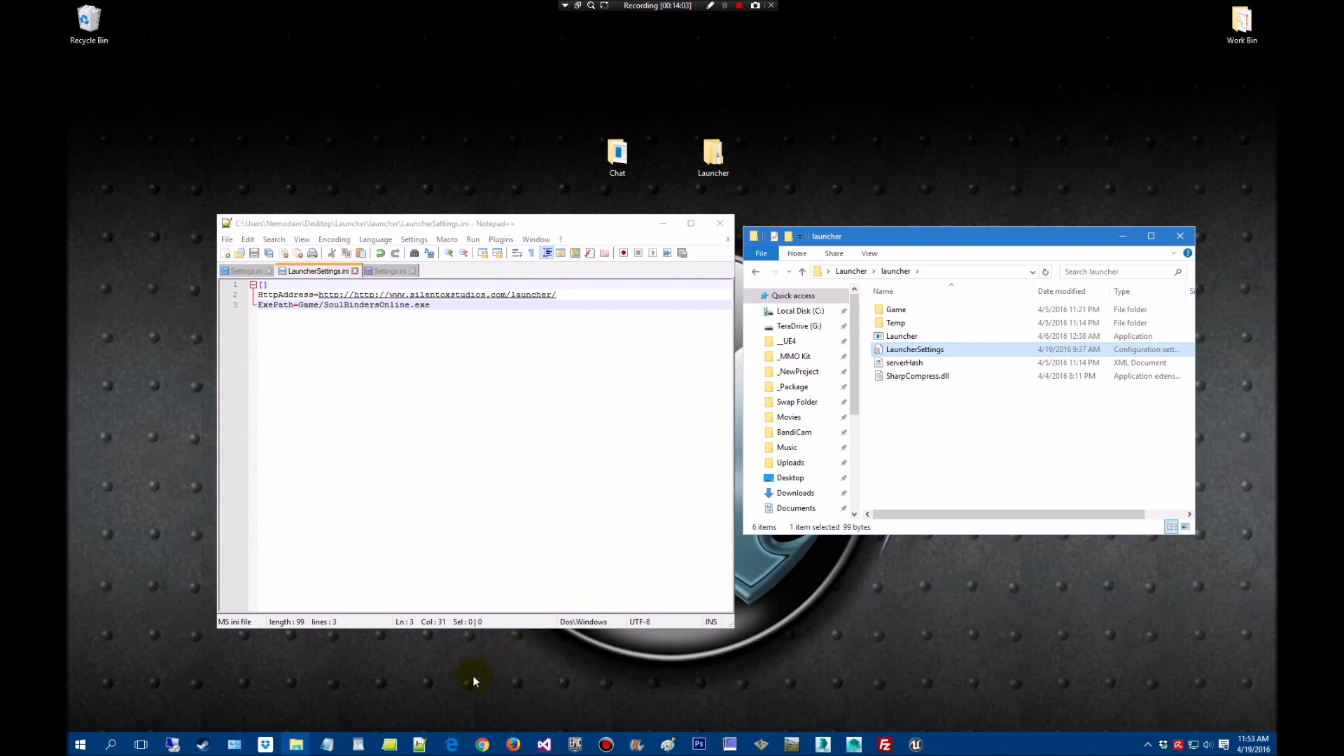
Reopen silentoxstudios.com/launcher/index.php in a new Chrome tab, then minimize the browser
left_click(483, 745)
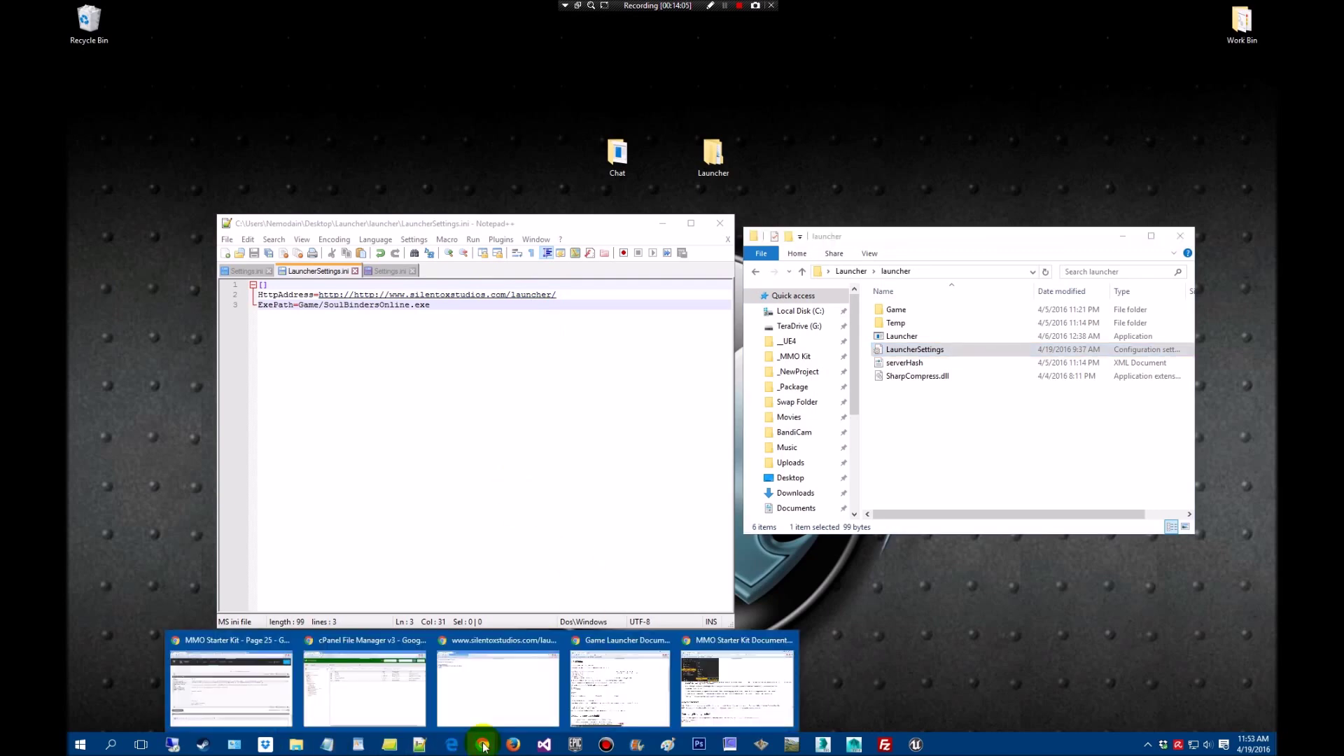
left_click(385, 700)
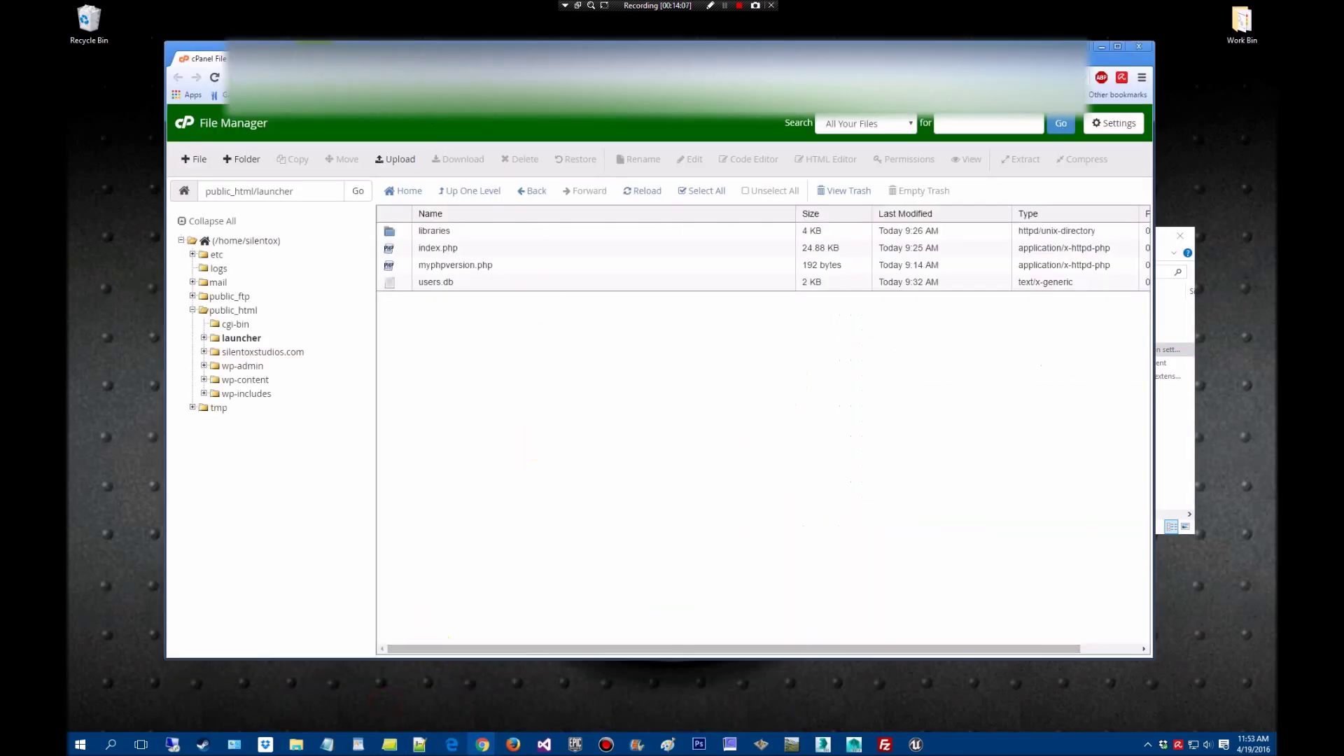
key("ctrl+t")
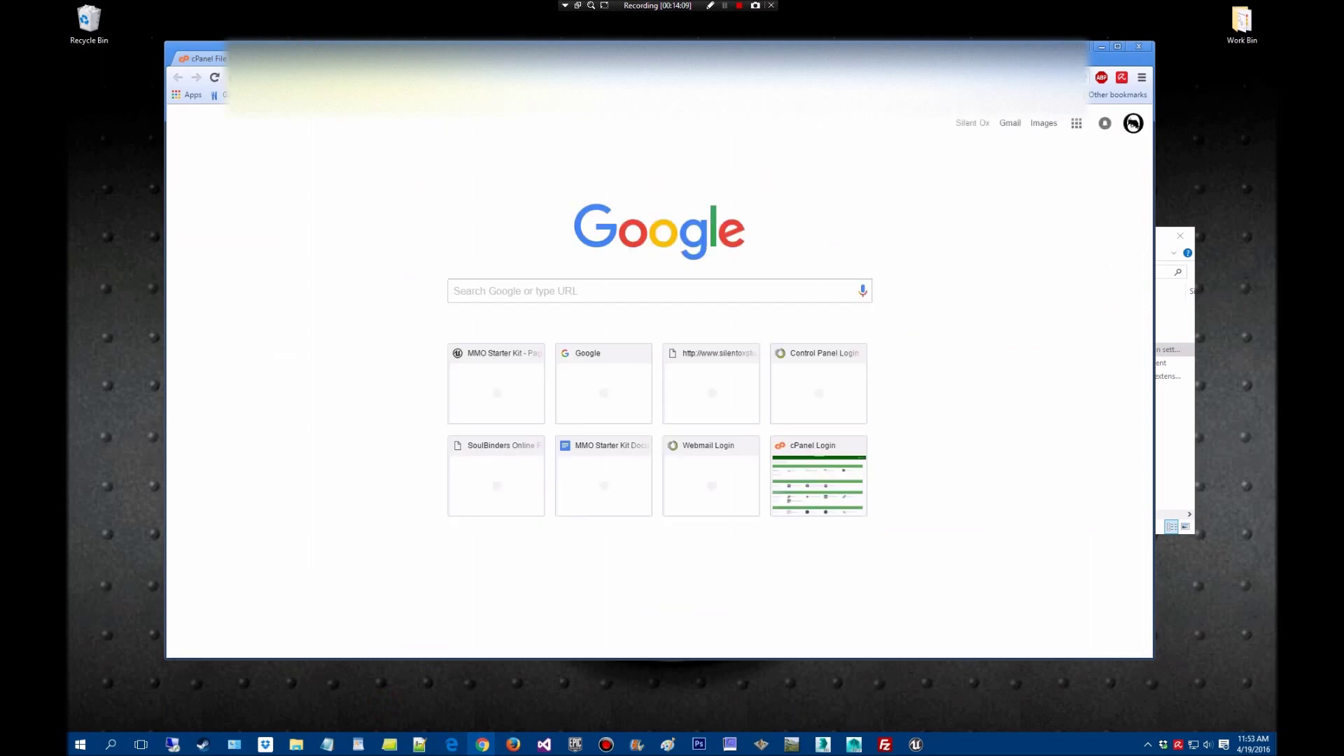
type("s")
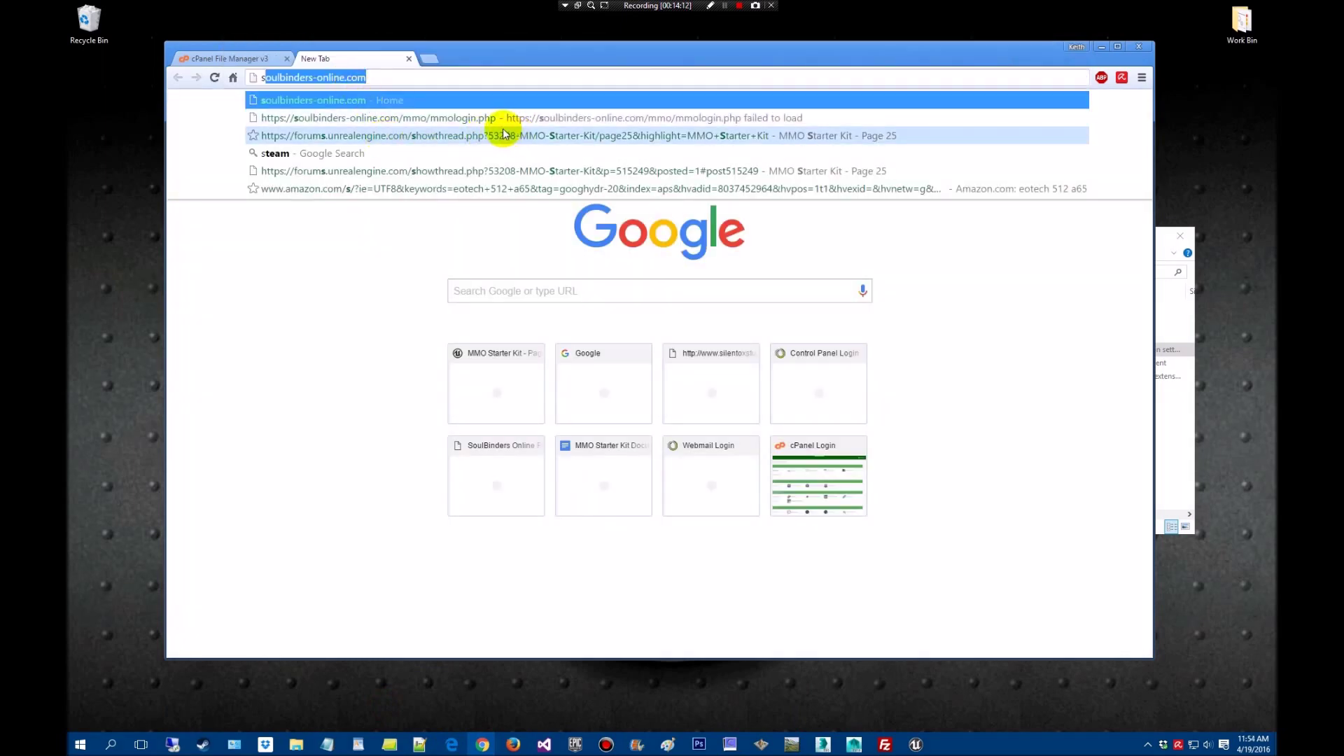
type("ilentoxstudios")
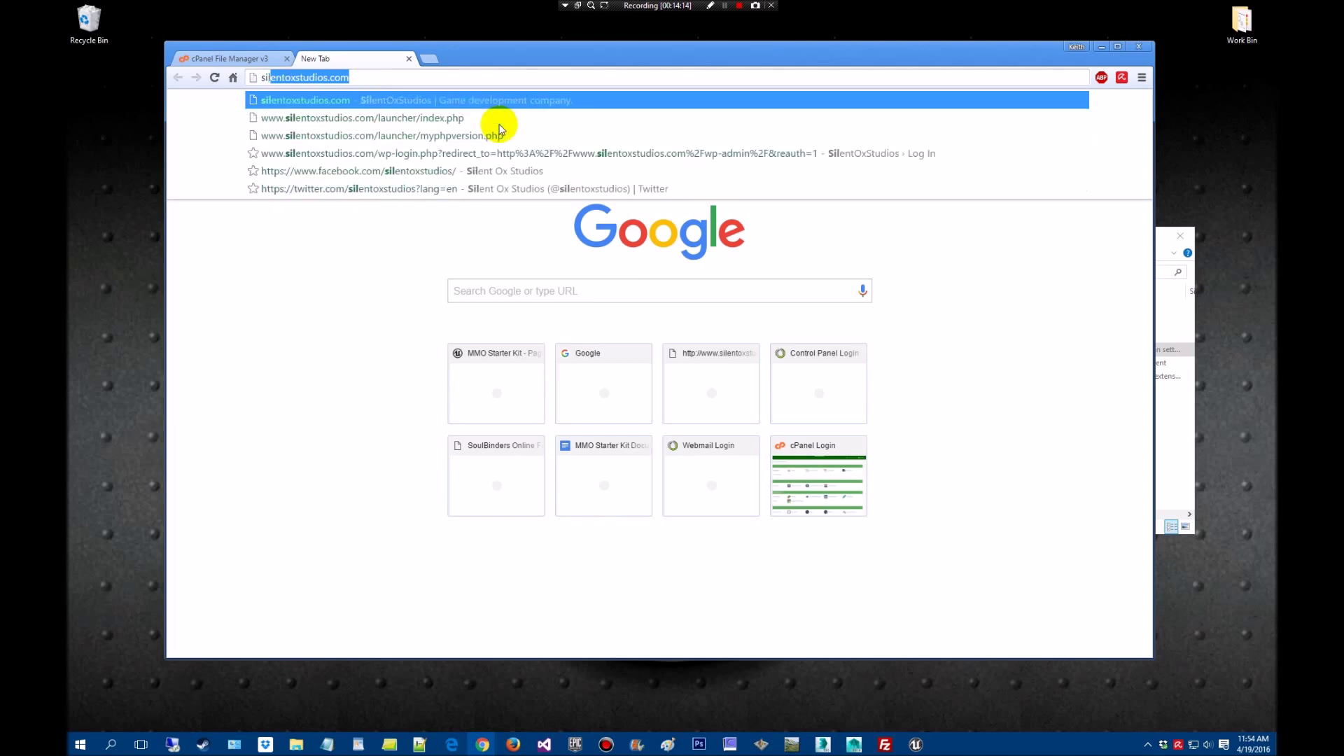
left_click(434, 119)
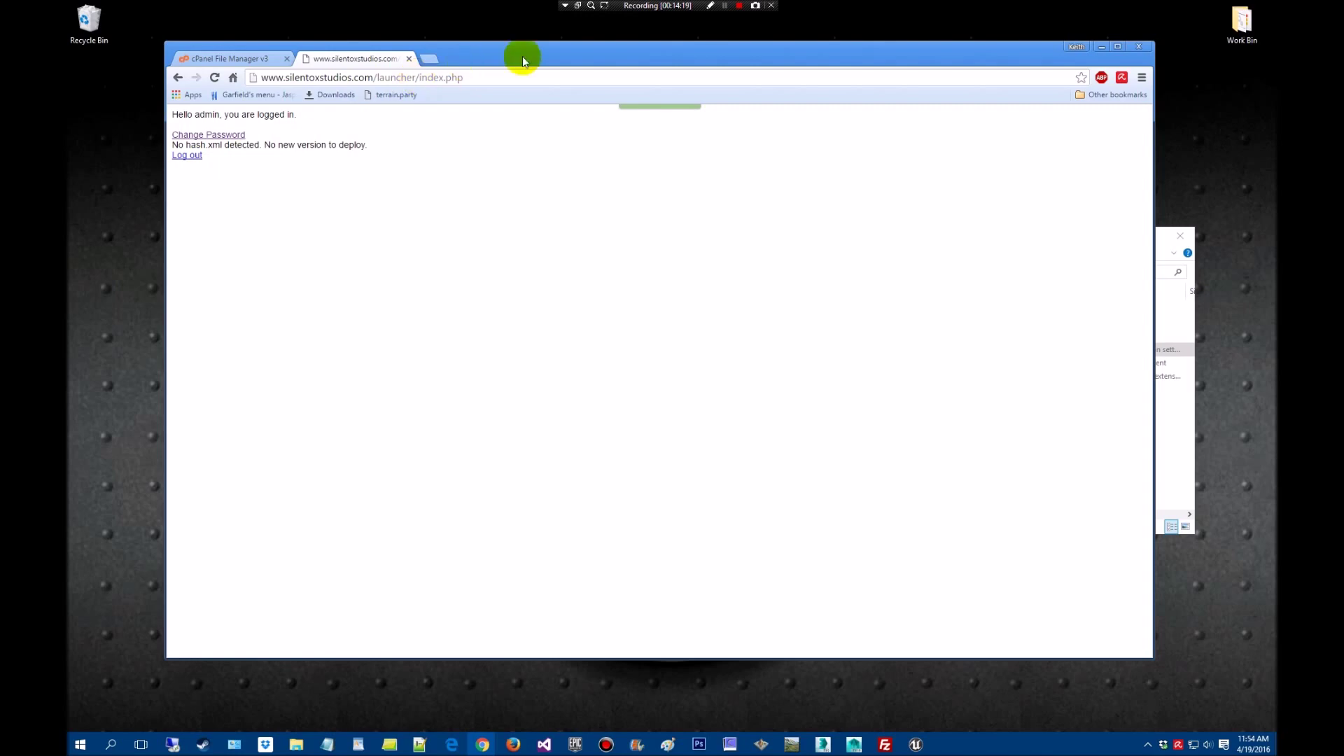
left_click(1102, 47)
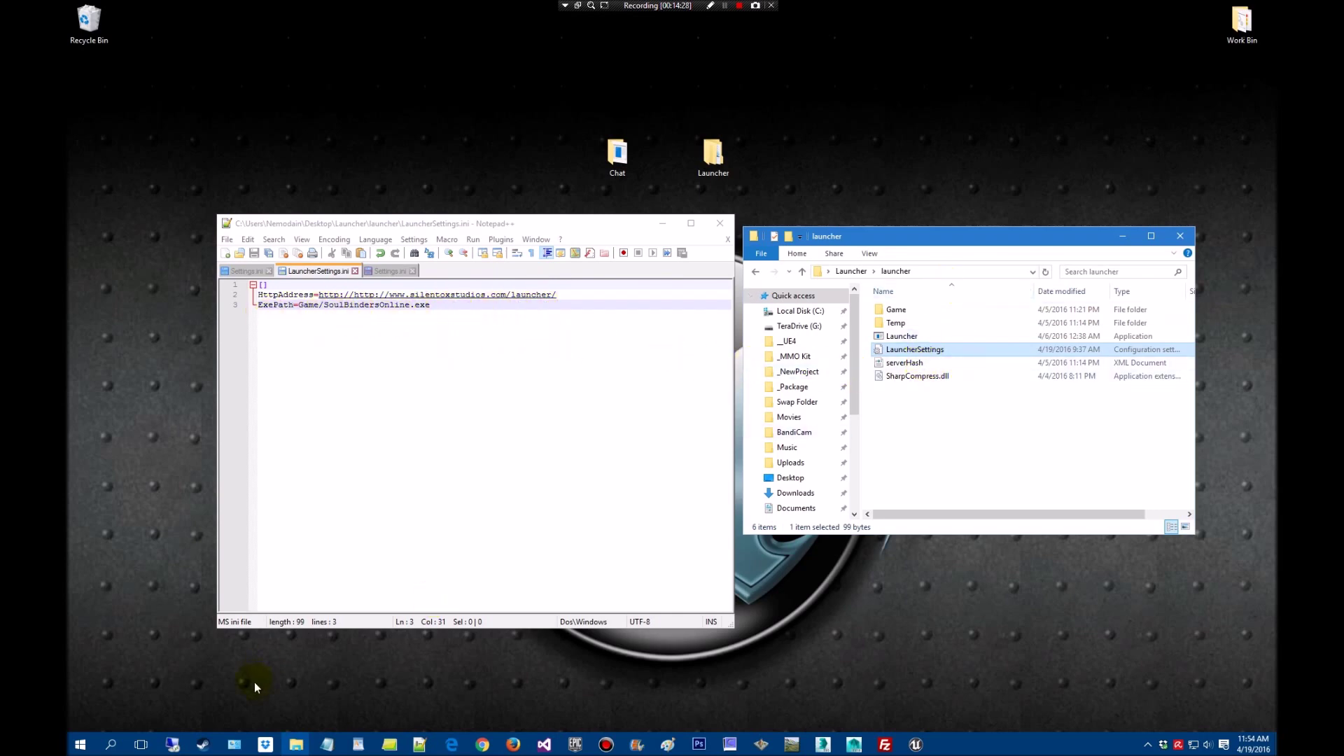
Navigate the PHP Explorer window to TeraDrive (G:)'s _Package folder, checking inside SoulBindersOnline
left_click(295, 748)
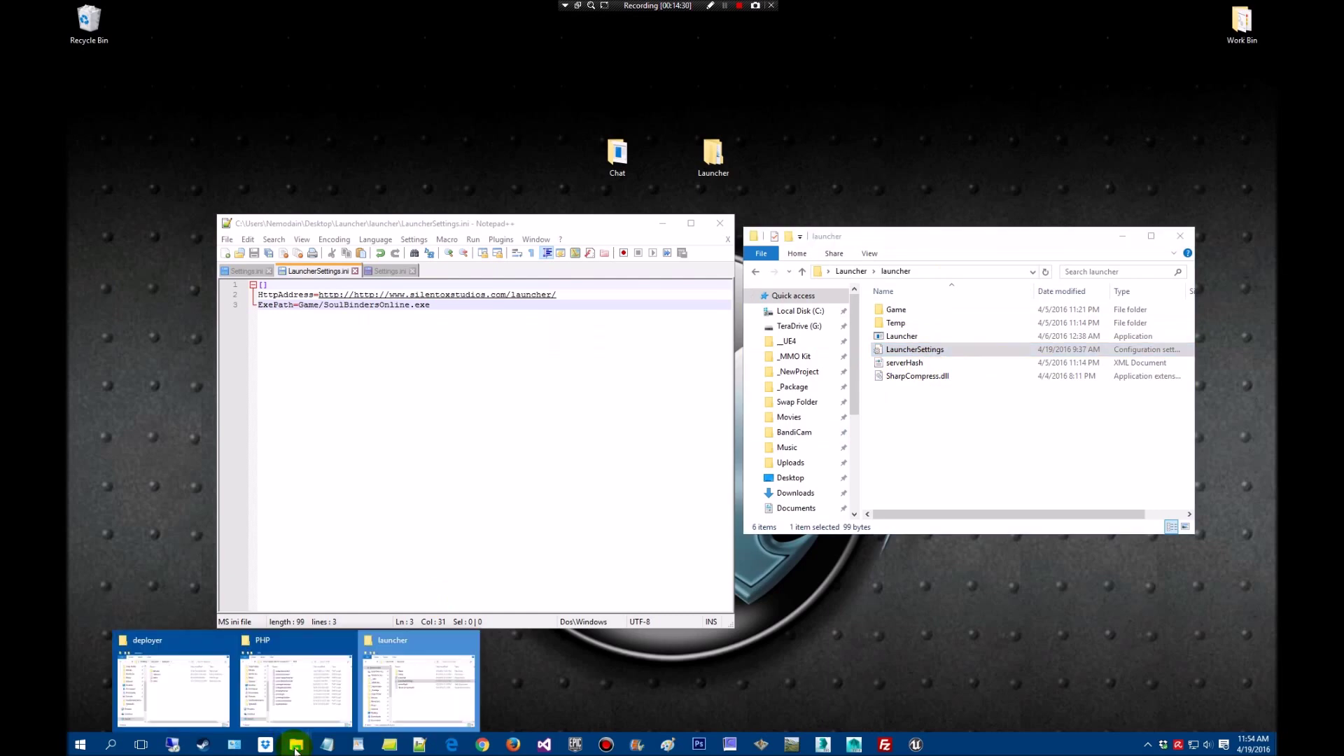
left_click(324, 693)
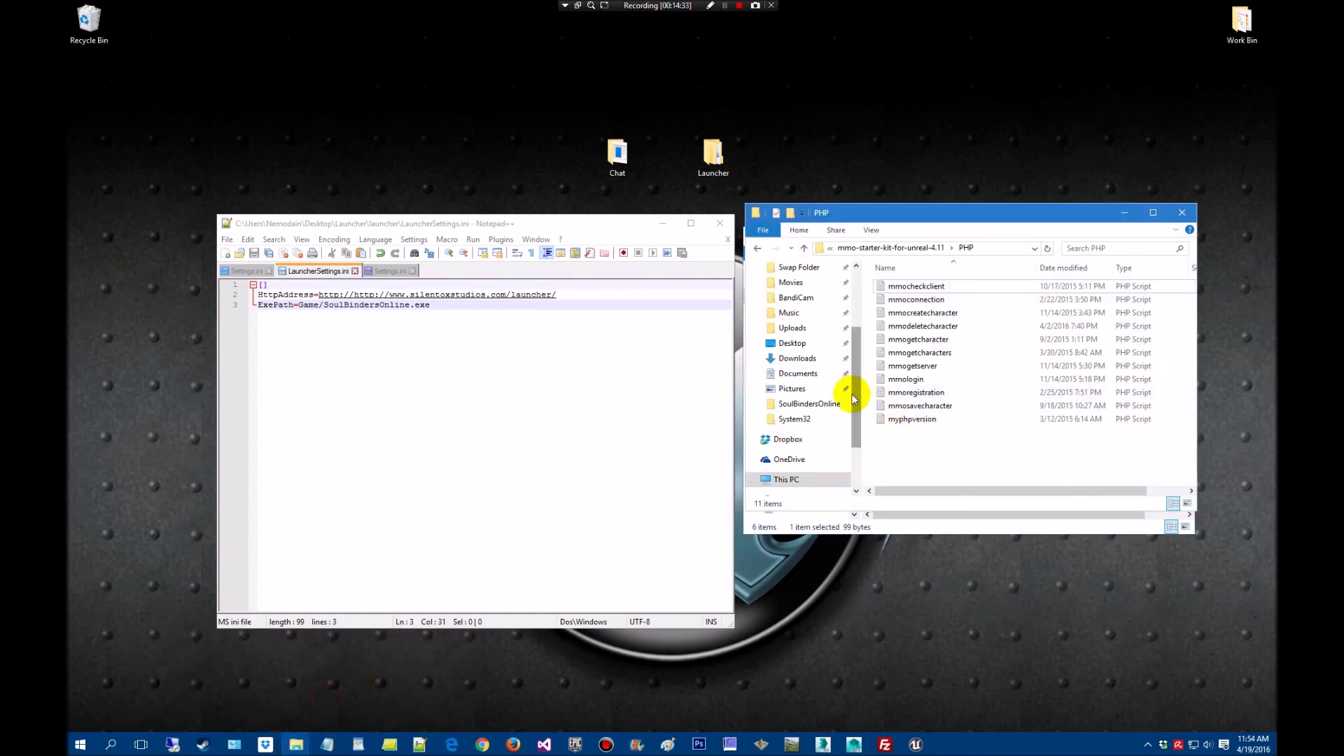
left_click_drag(857, 410, 849, 355)
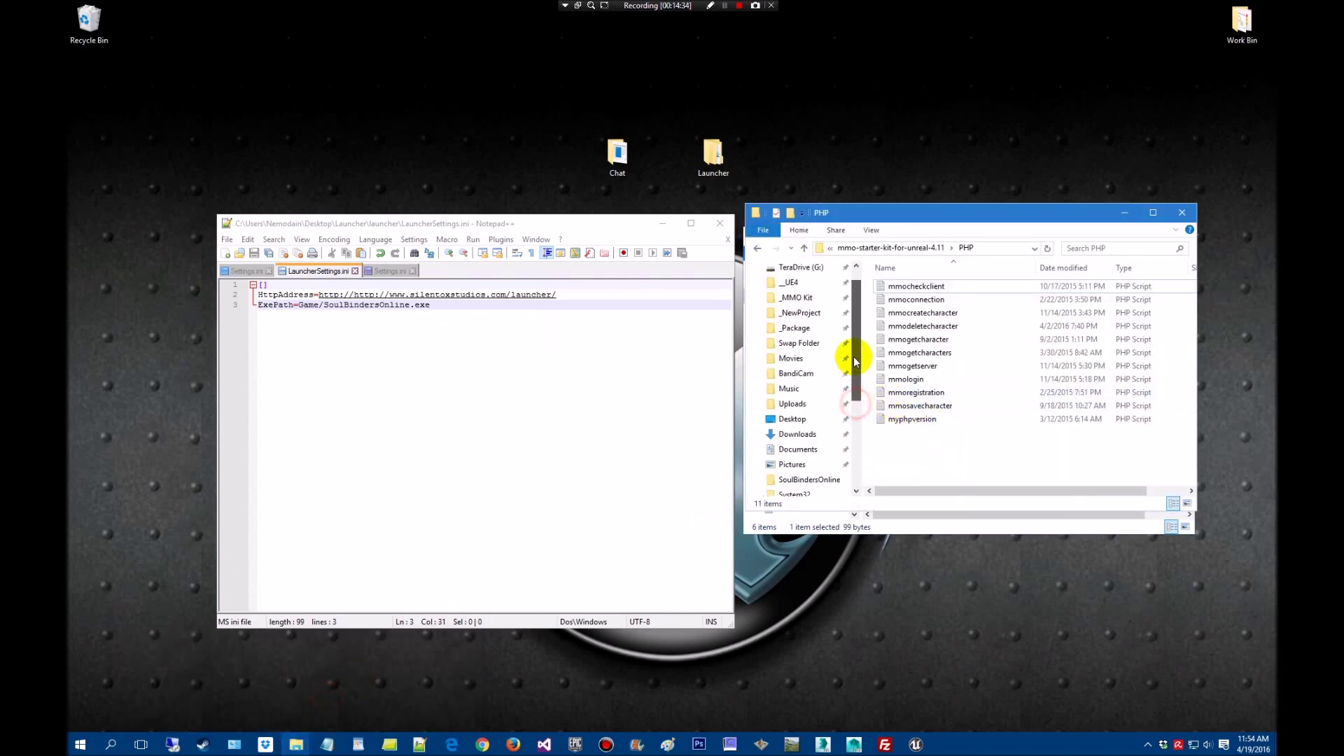
left_click(819, 331)
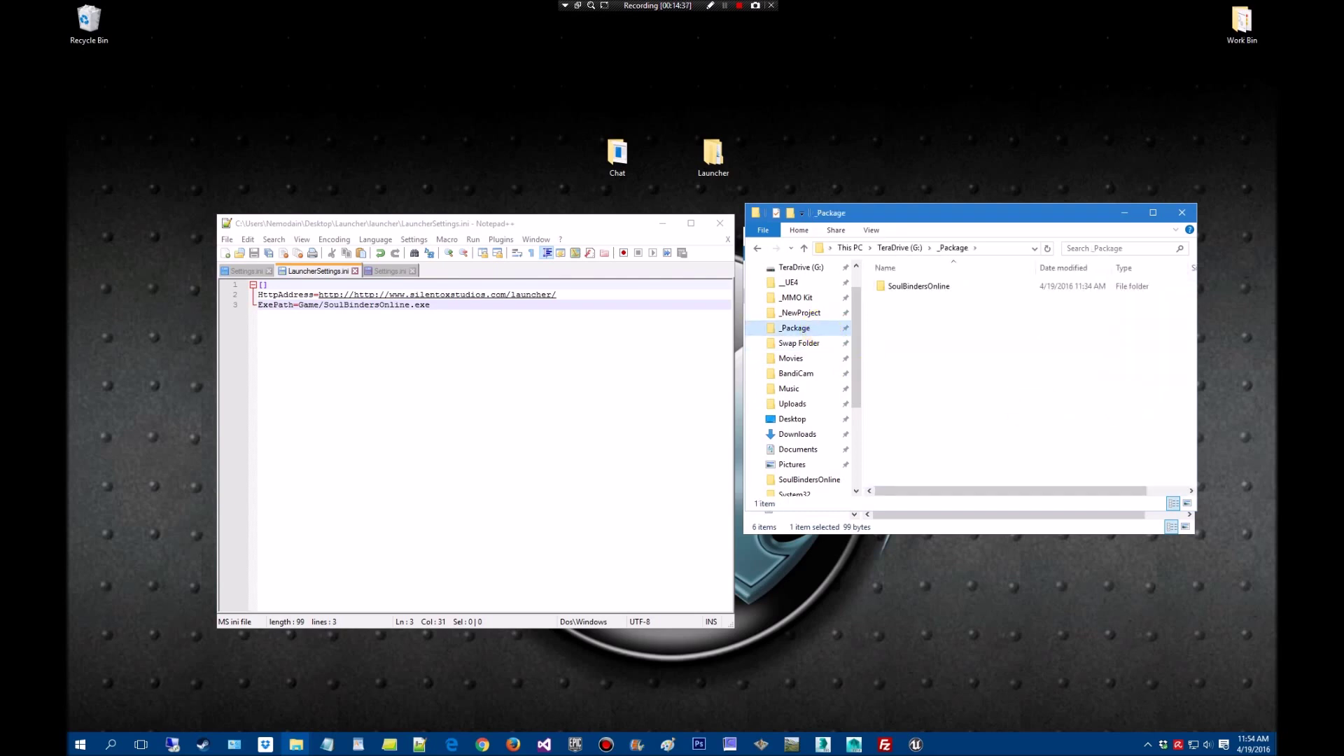
double_click(918, 285)
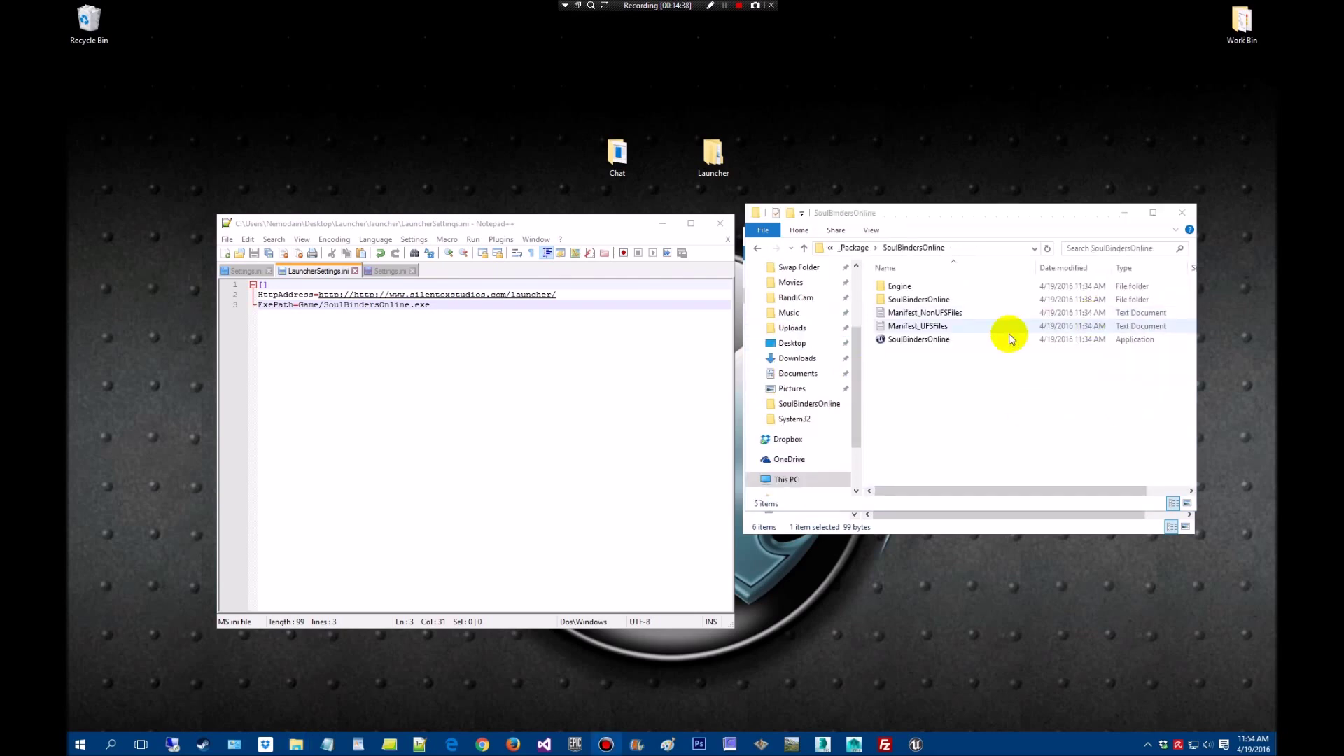
left_click(854, 249)
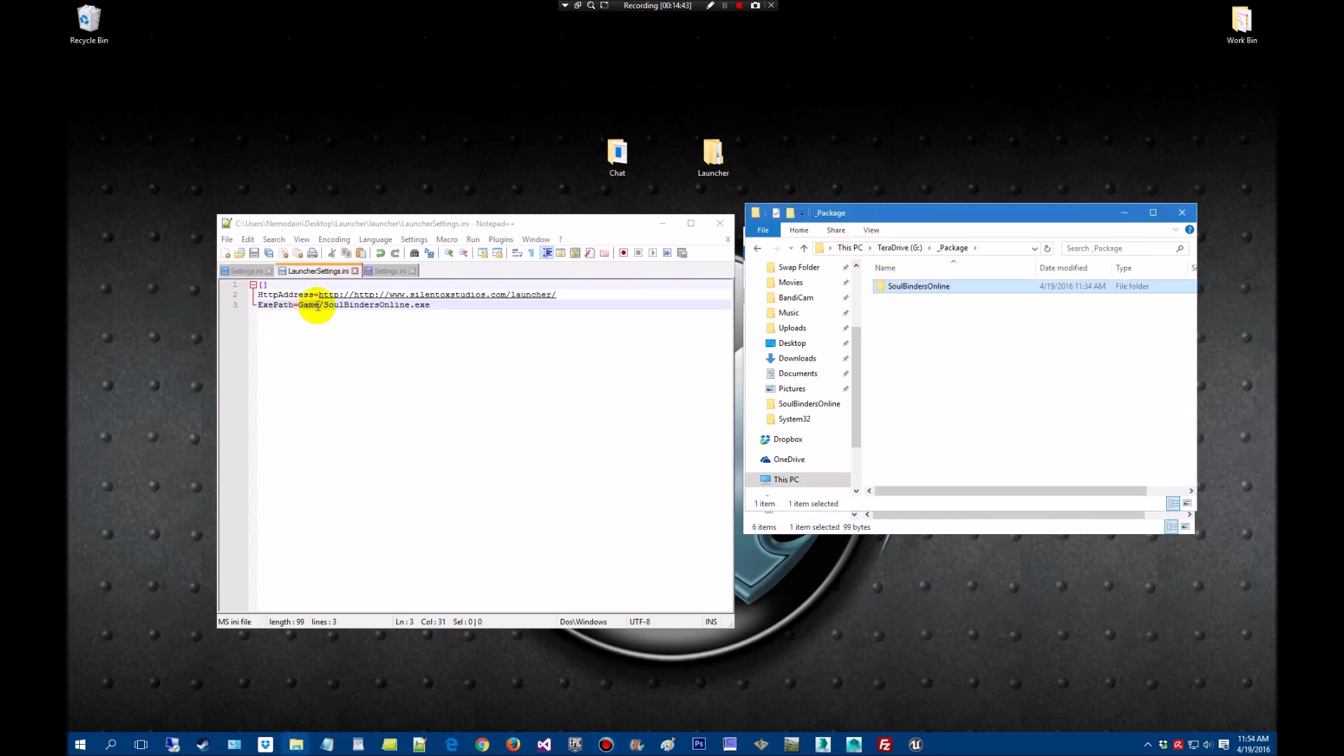
Replace 'Game' with SoulBindersOnline in ExePath, check the packaged folder's executable, and save LauncherSettings.ini
left_click_drag(319, 306, 298, 306)
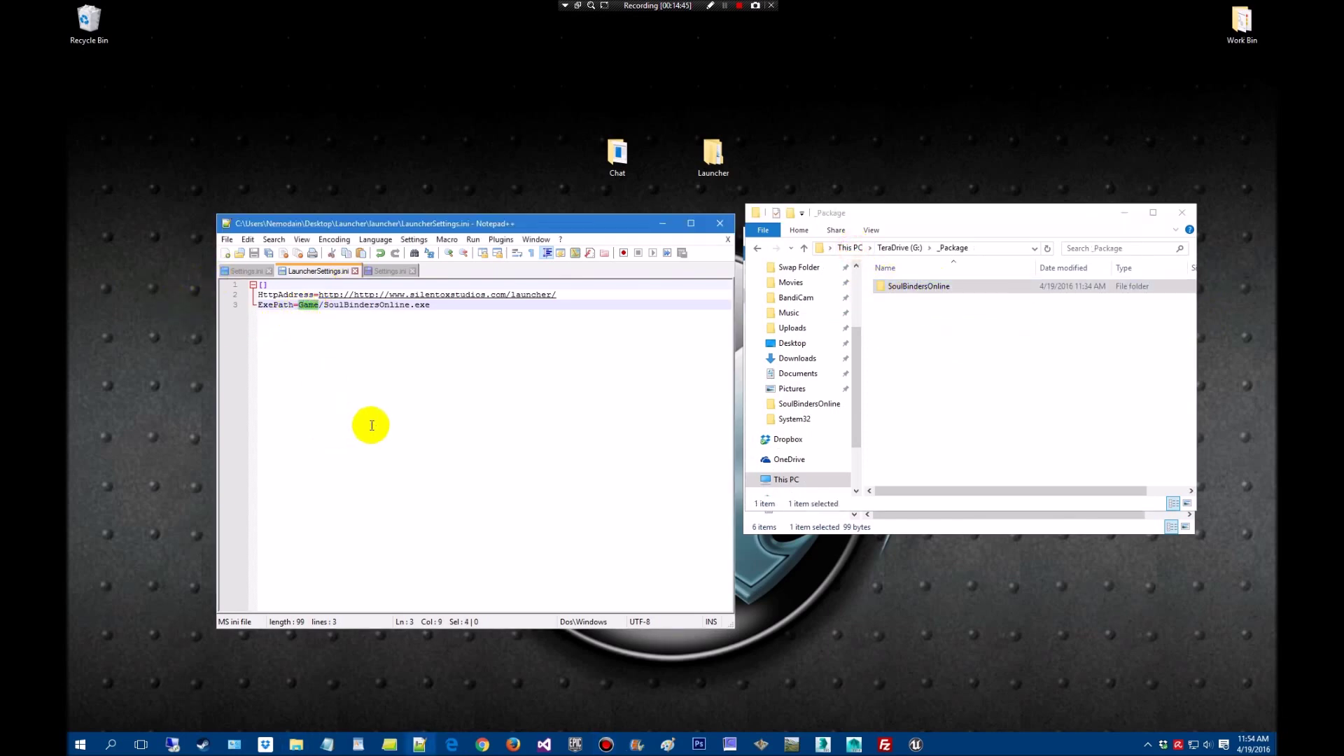
type("SoulBin")
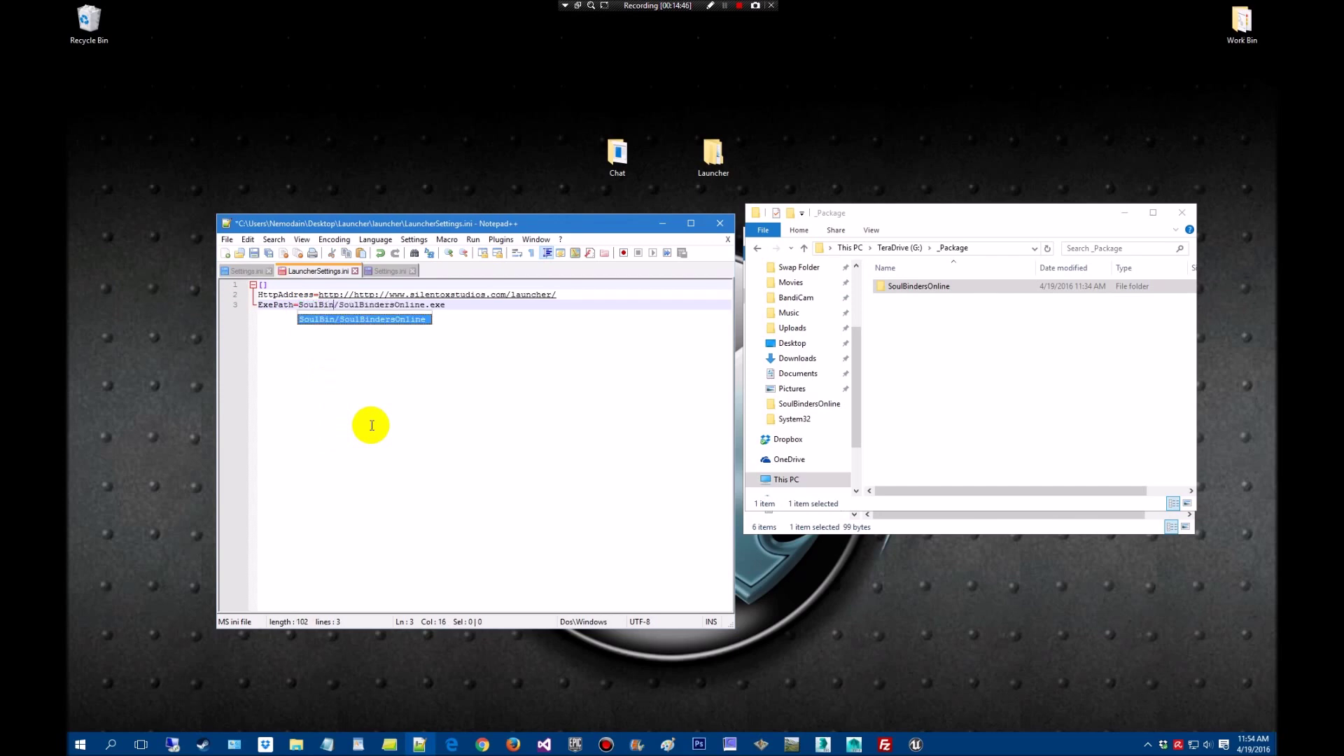
type("ders")
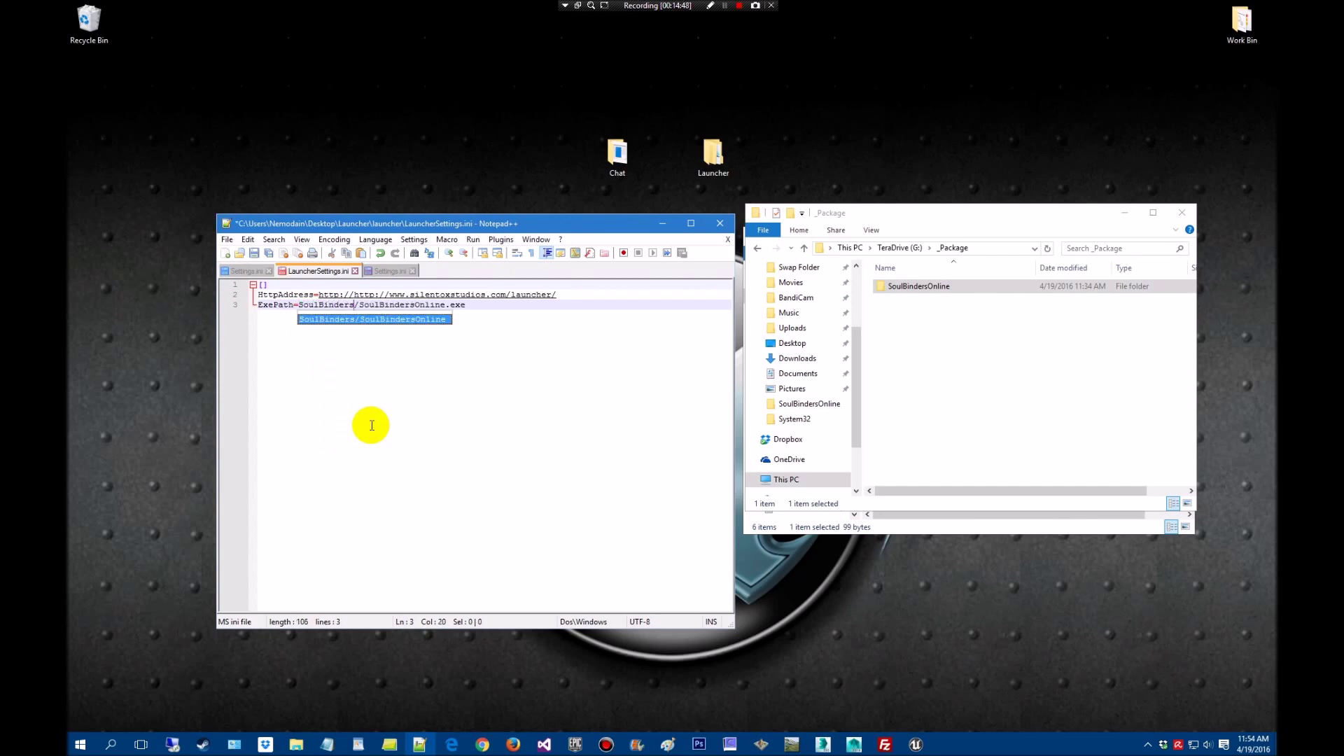
type("Online")
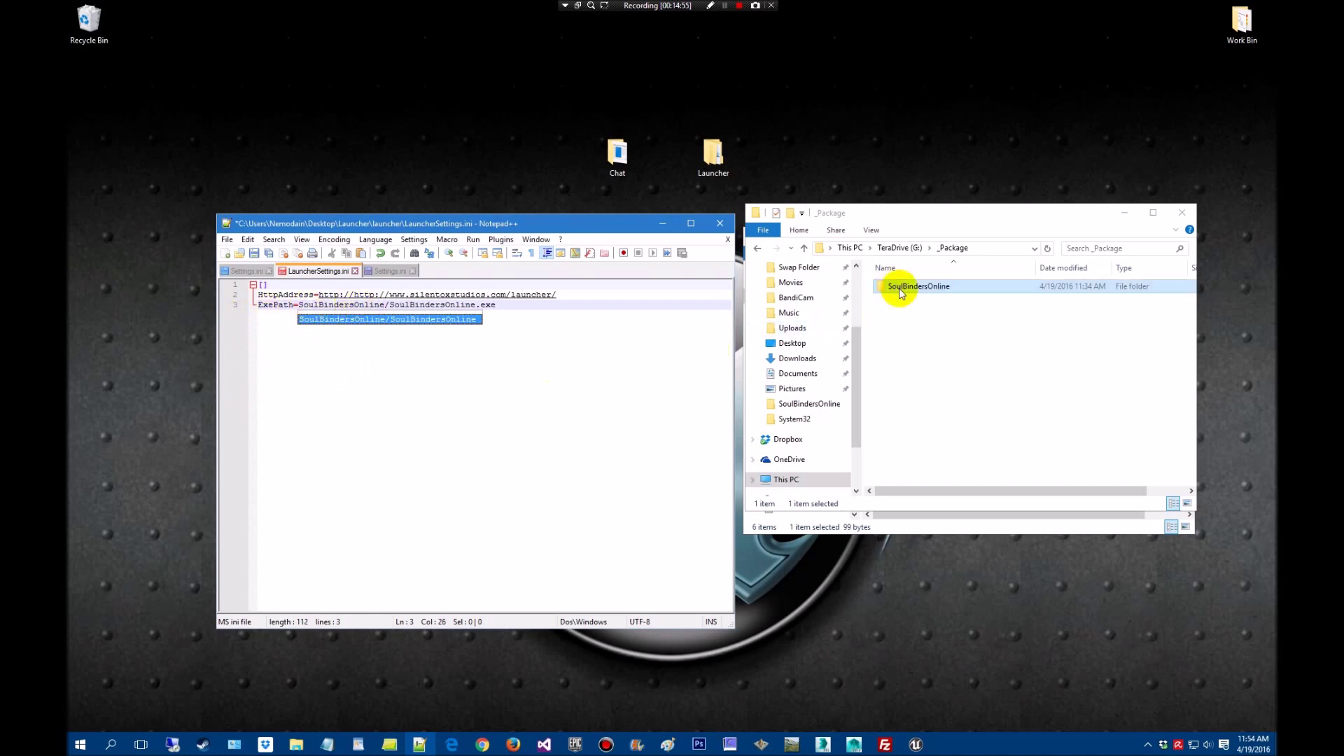
left_click(930, 339)
left_click(913, 291)
double_click(914, 291)
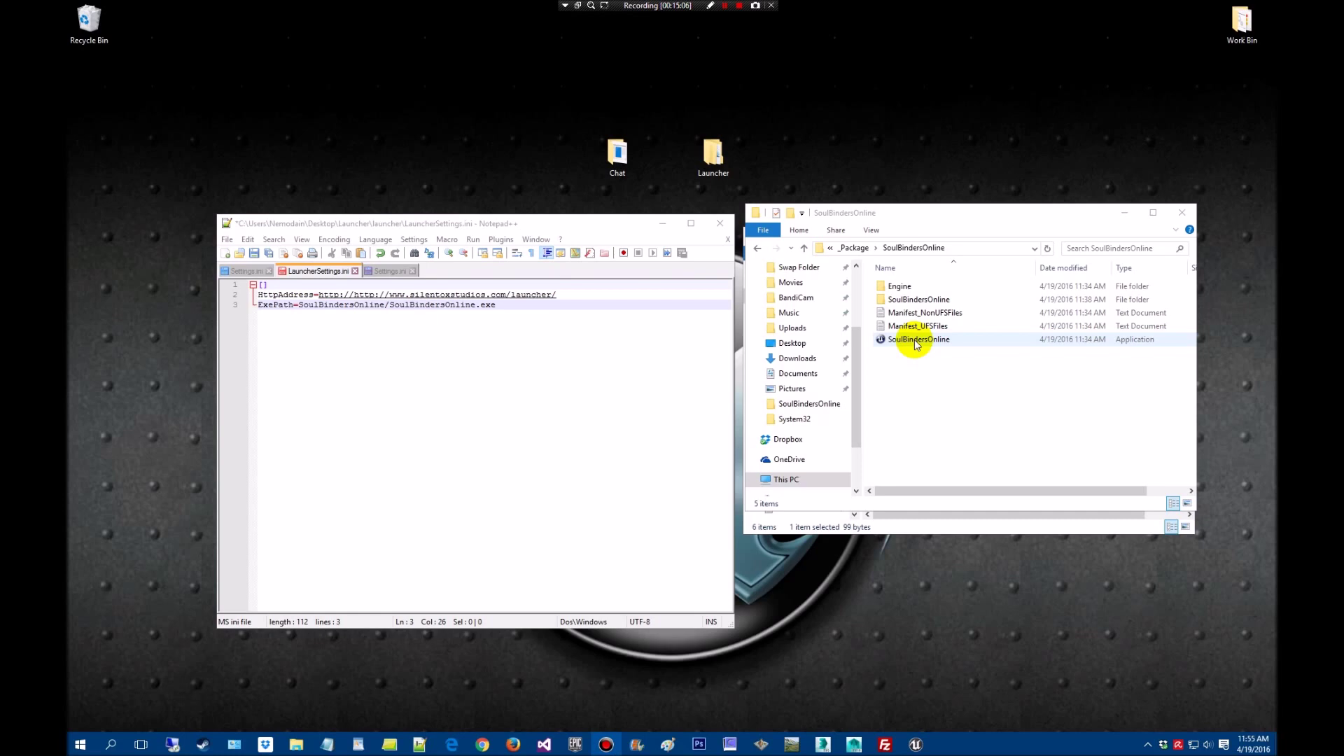
left_click(253, 254)
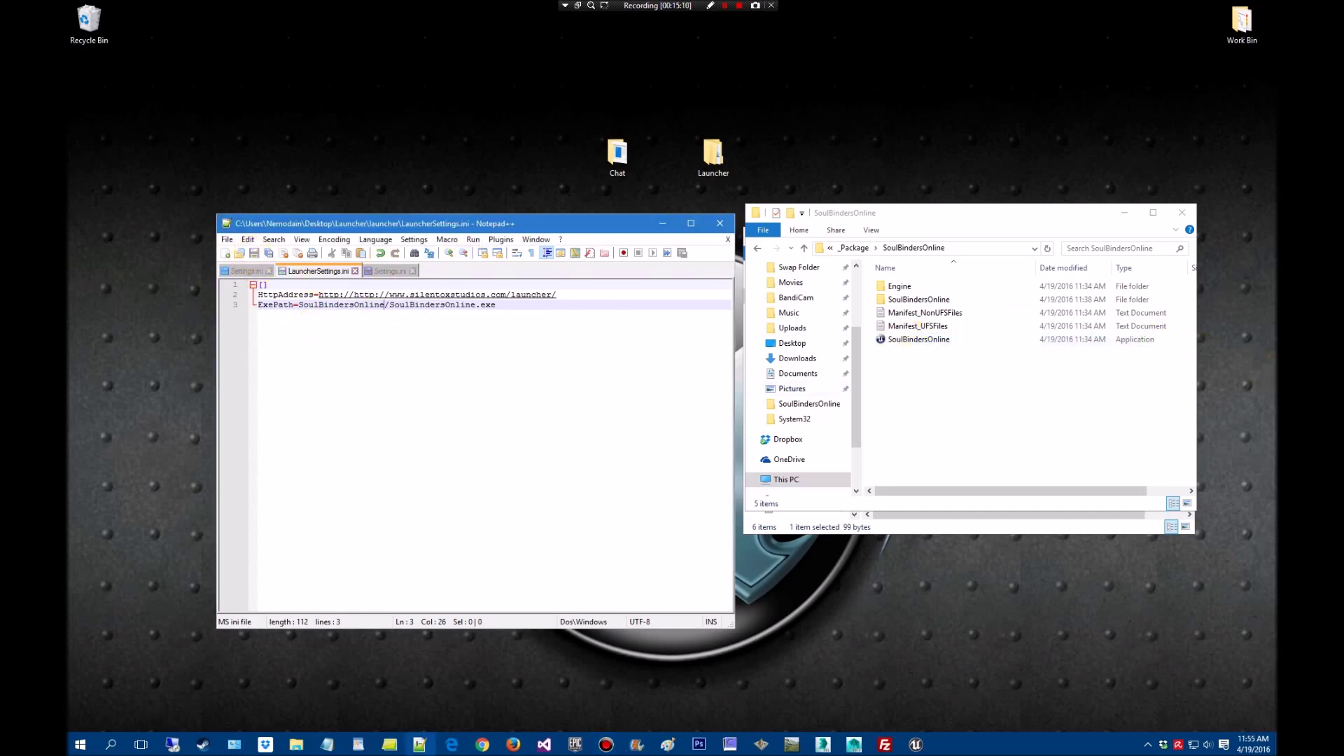
key("shift+F12")
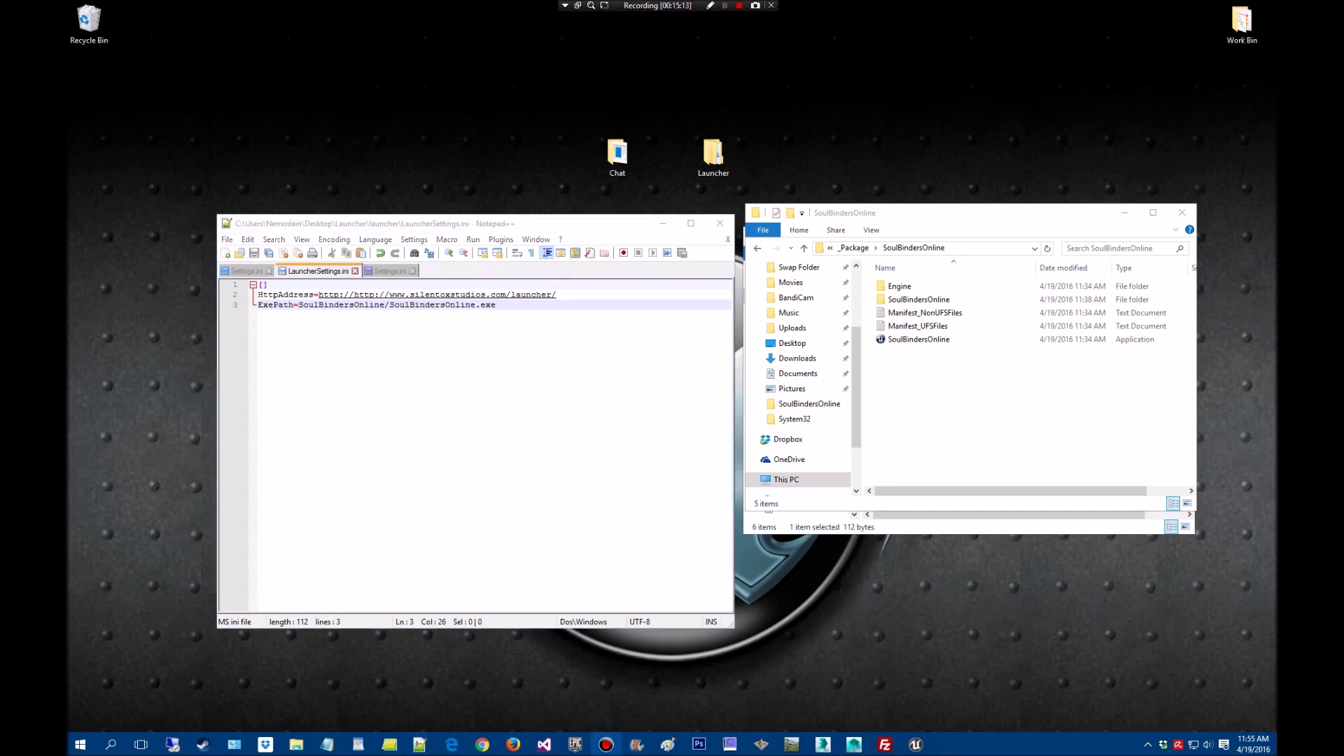